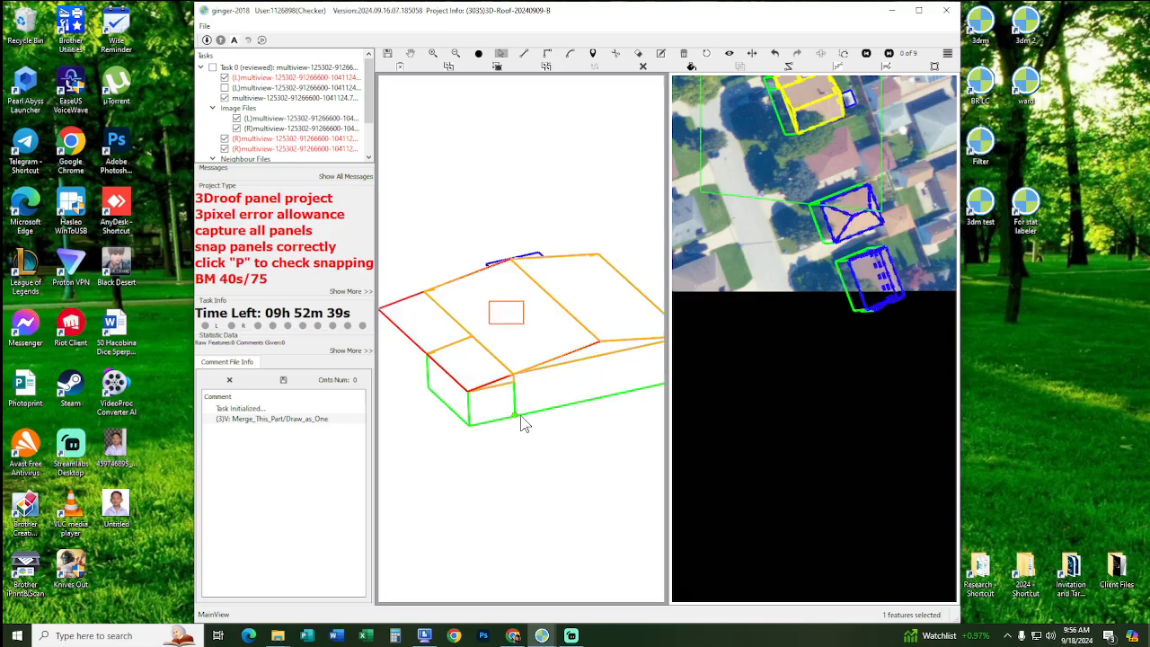
- Examine the house model's roof corners and shared edges in the 3D view
{"action": "middle_click_drag", "start_coordinate": [520, 415], "coordinate": [506, 388]}
{"action": "scroll", "coordinate": [497, 388], "scroll_direction": "up", "scroll_amount": 4}
{"action": "left_click_drag", "start_coordinate": [471, 389], "coordinate": [504, 389]}
{"action": "scroll", "coordinate": [504, 363], "scroll_direction": "up", "scroll_amount": 3}
{"action": "middle_click_drag", "start_coordinate": [504, 362], "coordinate": [539, 339]}
{"action": "scroll", "coordinate": [593, 386], "scroll_direction": "up", "scroll_amount": 4}
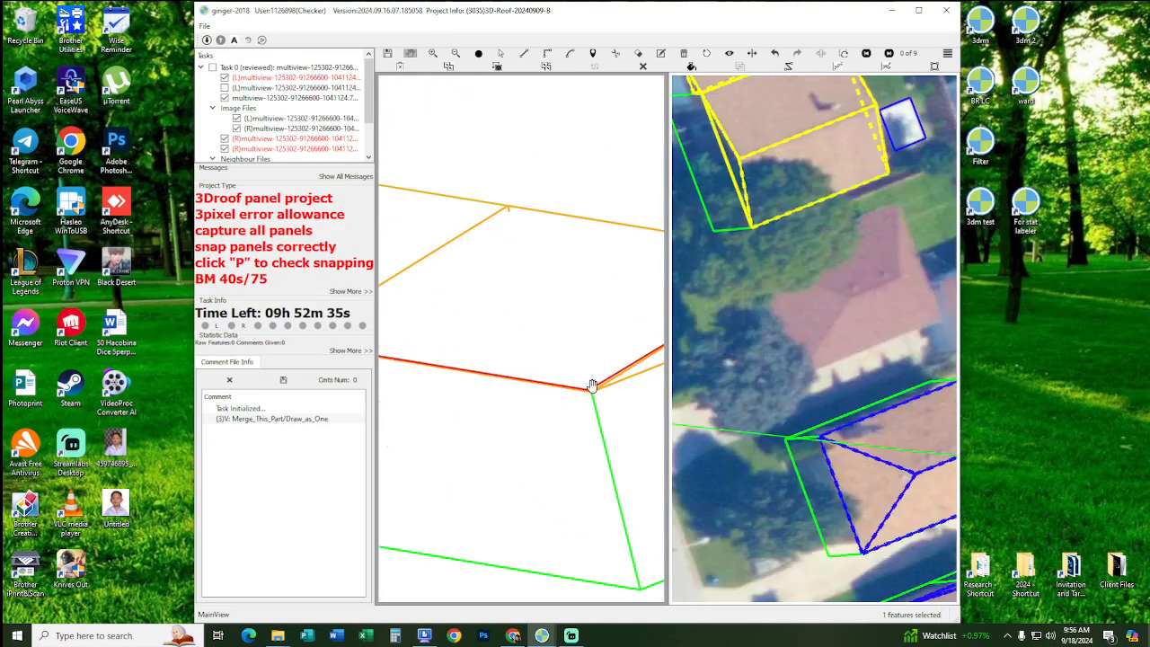
{"action": "scroll", "coordinate": [574, 418], "scroll_direction": "down", "scroll_amount": 3}
{"action": "key", "text": "p"}
{"action": "left_click_drag", "start_coordinate": [513, 248], "coordinate": [521, 440]}
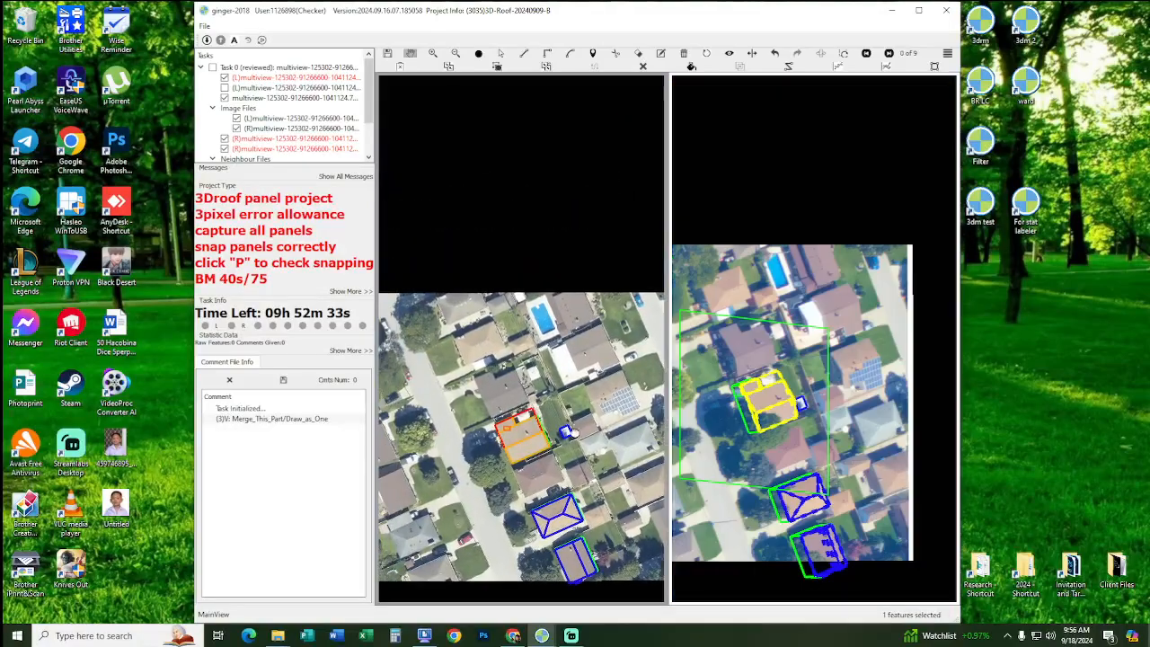
- Examine the house's roof panels over the aerial image with the snapping check and inspect which features overlap around the small extension
{"action": "scroll", "coordinate": [519, 444], "scroll_direction": "up", "scroll_amount": 5}
{"action": "key", "text": "p"}
{"action": "key", "text": "p"}
{"action": "key", "text": "p"}
{"action": "key", "text": "p"}
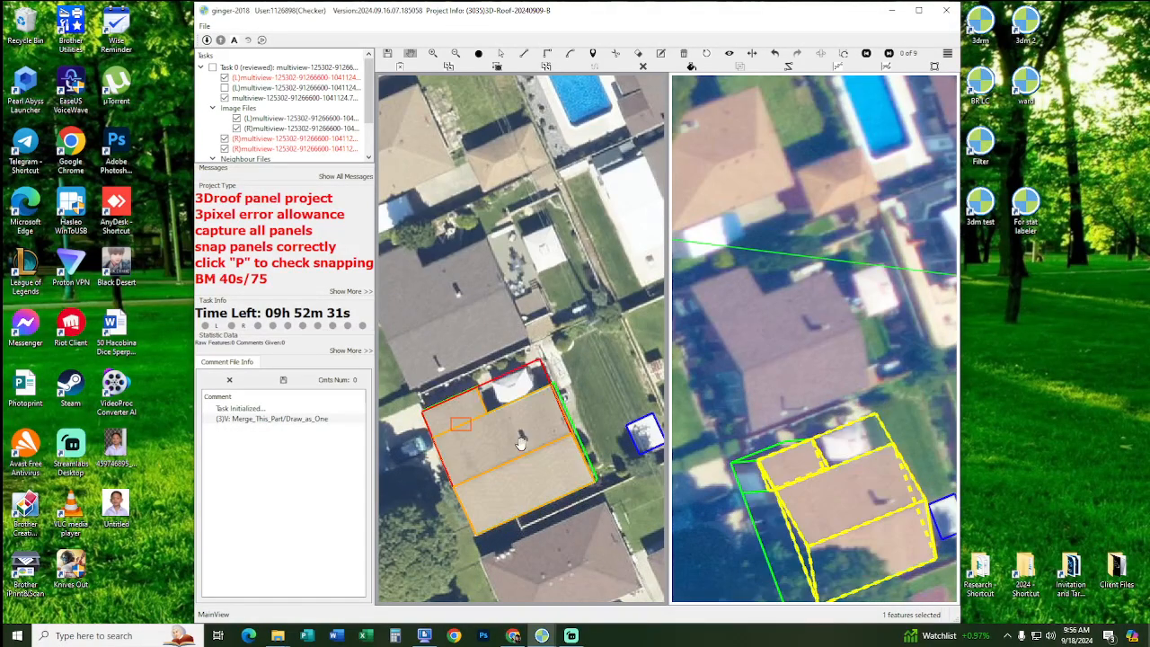
{"action": "scroll", "coordinate": [472, 408], "scroll_direction": "up", "scroll_amount": 3}
{"action": "left_click", "coordinate": [521, 393]}
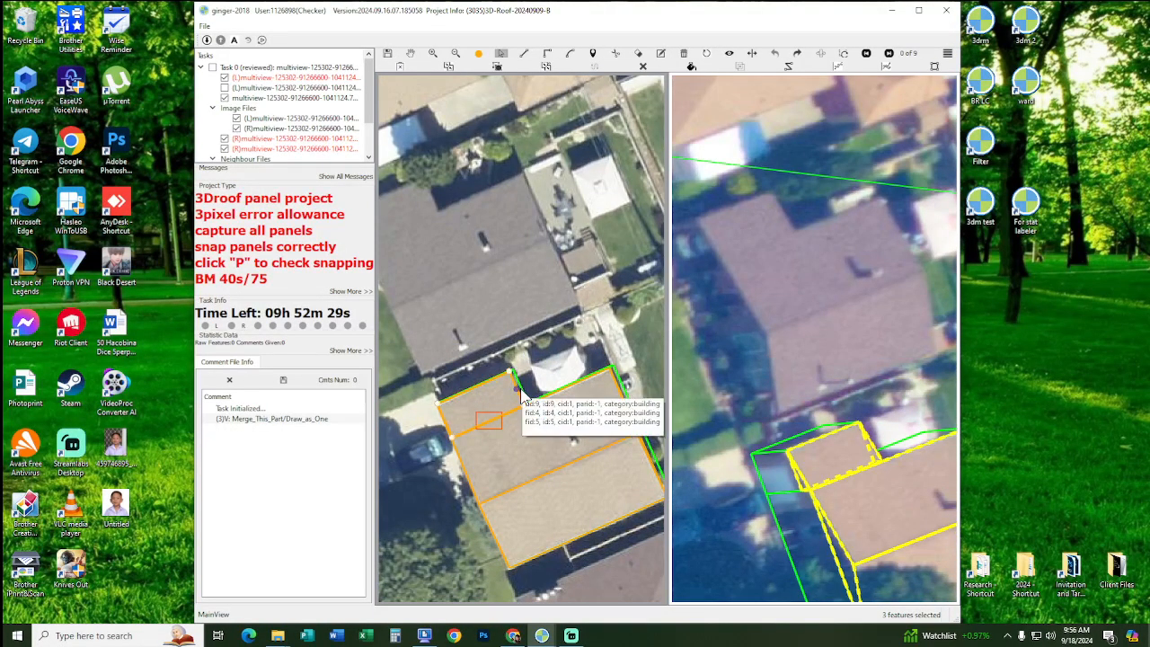
{"action": "middle_click_drag", "start_coordinate": [578, 429], "coordinate": [564, 377]}
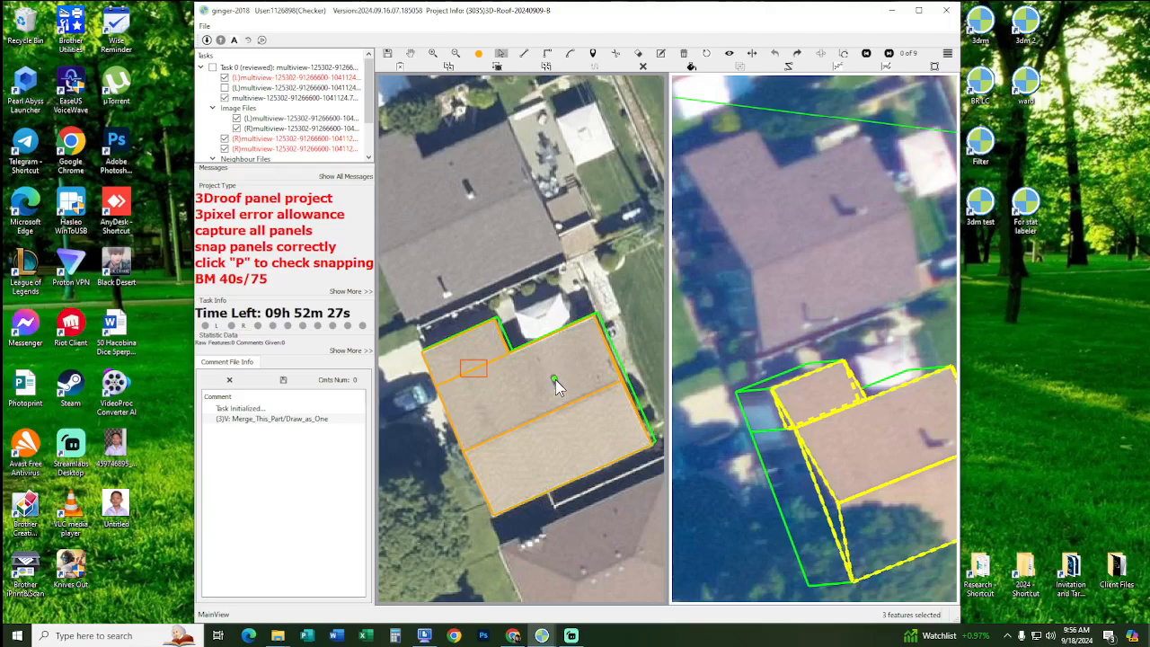
{"action": "left_click", "coordinate": [545, 393]}
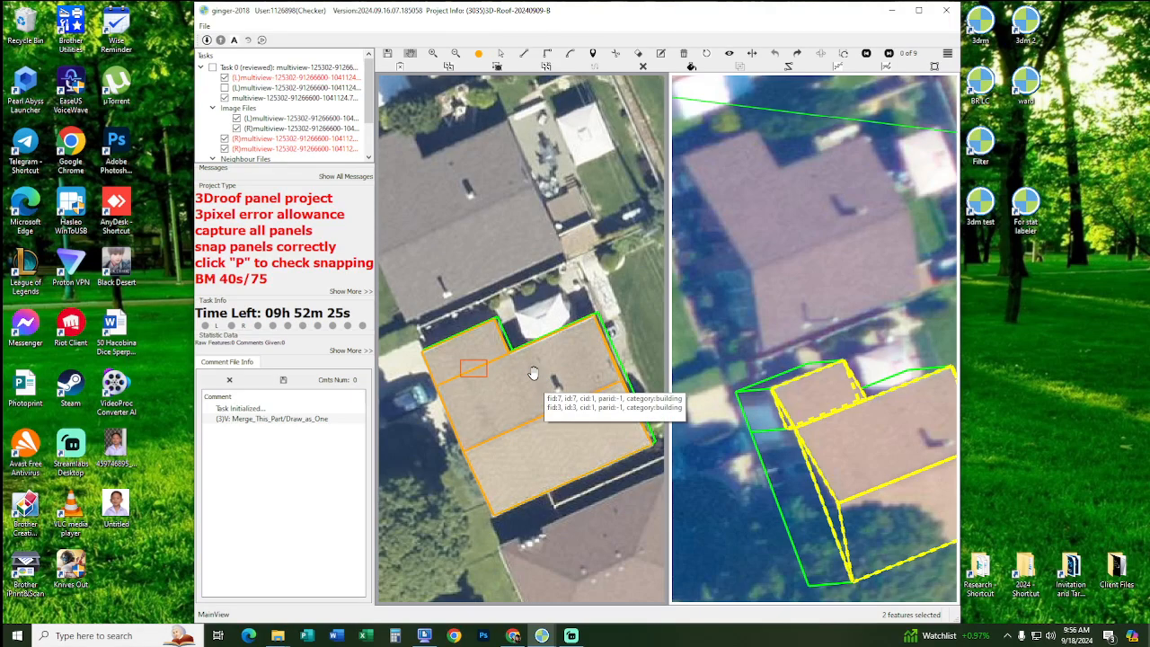
{"action": "left_click", "coordinate": [532, 374]}
{"action": "scroll", "coordinate": [518, 377], "scroll_direction": "up", "scroll_amount": 2}
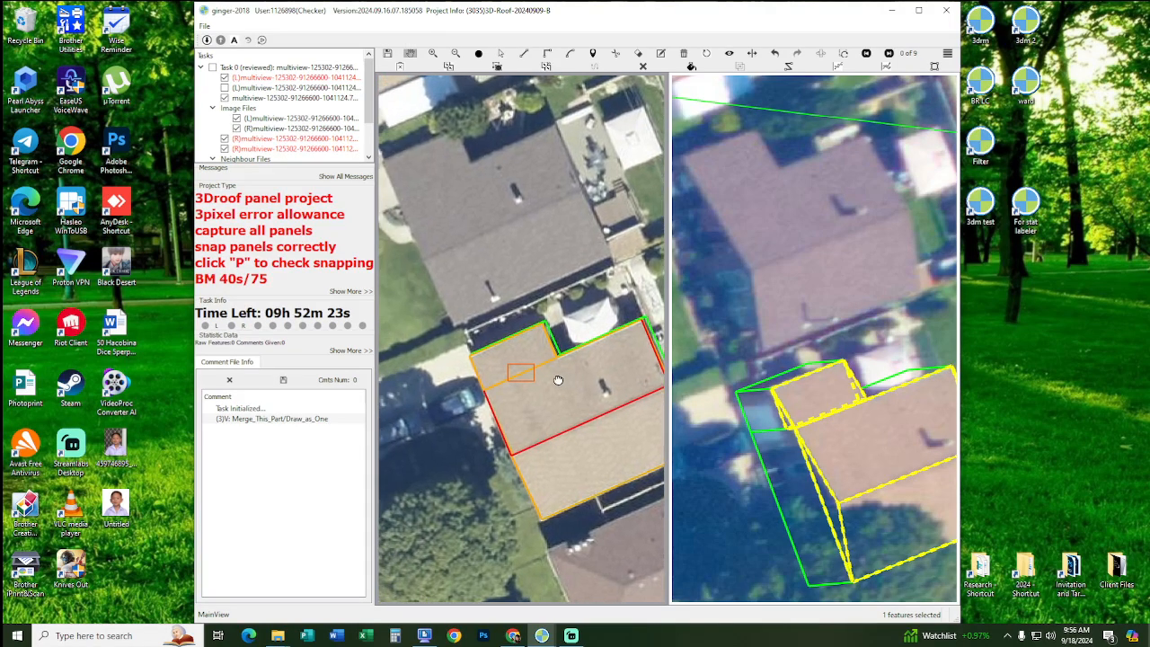
- Delete the small extension's roof panel and the two narrow gable slivers at its ends in the 3D view
{"action": "key", "text": "Right"}
{"action": "key", "text": "Right"}
{"action": "key", "text": "Right"}
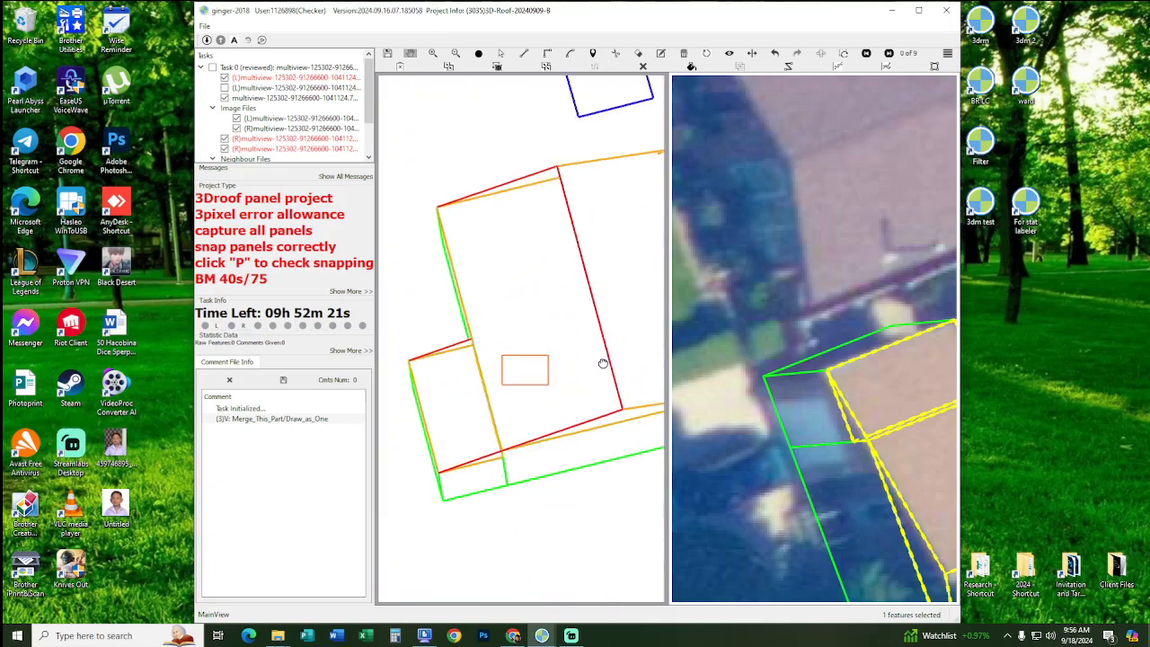
{"action": "key", "text": "Escape"}
{"action": "left_click", "coordinate": [456, 410]}
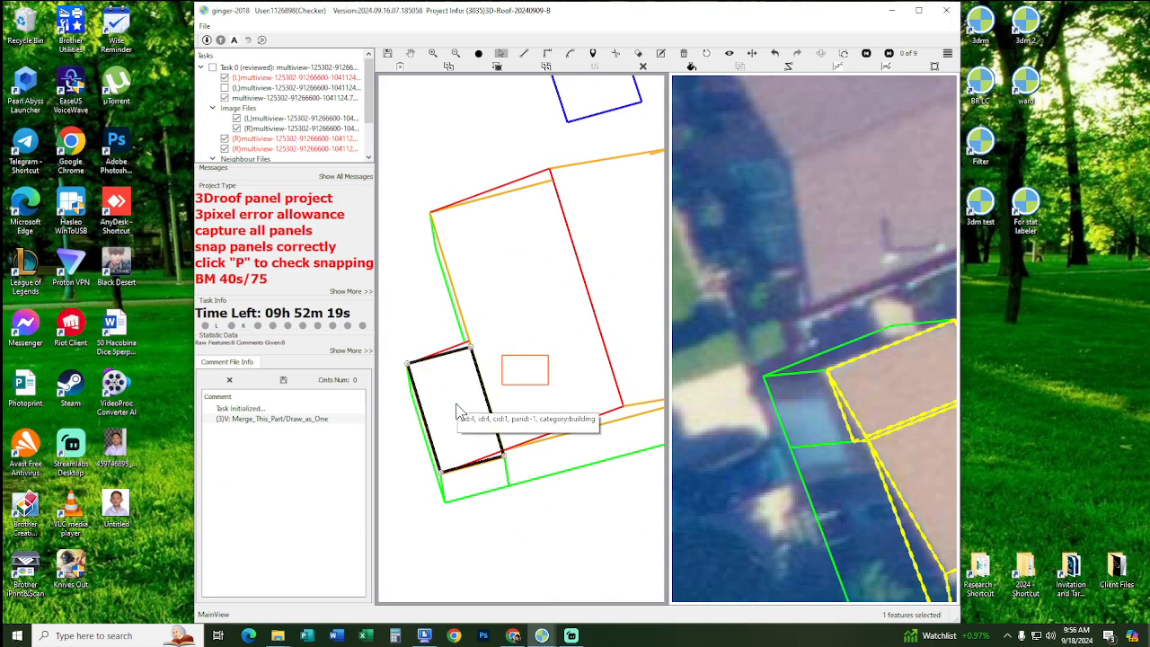
{"action": "key", "text": "Delete"}
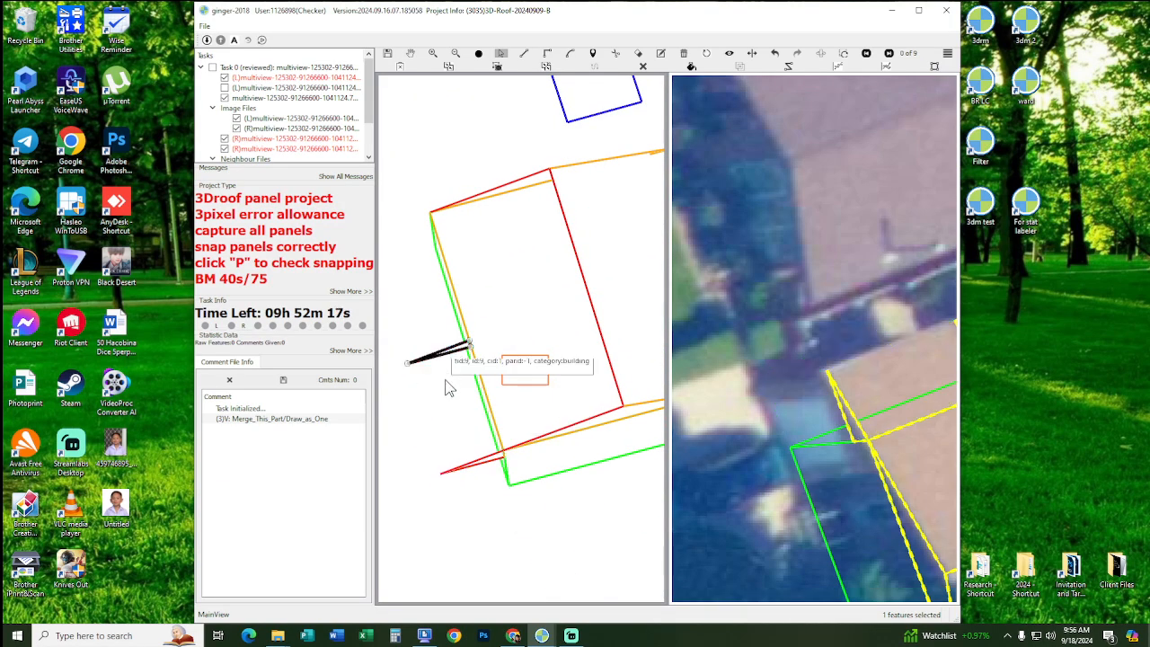
{"action": "left_click", "coordinate": [470, 460]}
{"action": "key", "text": "Delete"}
- Delete the two narrow gable slivers at the ends of the main roof panel
{"action": "middle_click_drag", "start_coordinate": [505, 391], "coordinate": [526, 396]}
{"action": "middle_click_drag", "start_coordinate": [587, 441], "coordinate": [585, 439]}
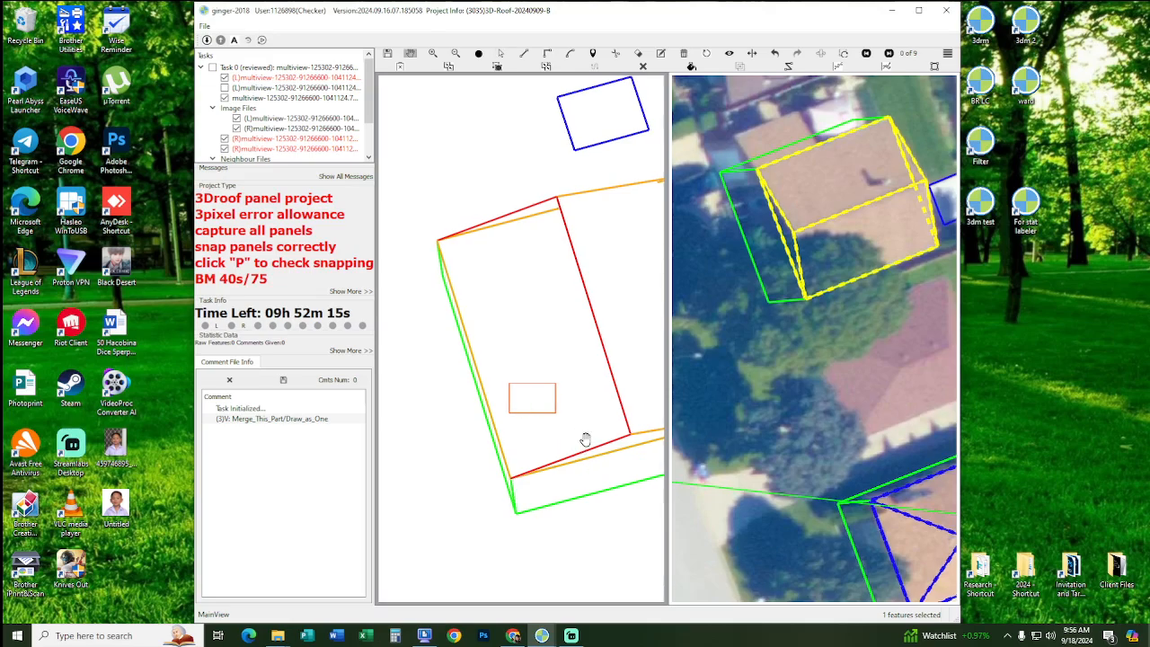
{"action": "left_click", "coordinate": [594, 449]}
{"action": "key", "text": "Delete"}
{"action": "left_click", "coordinate": [529, 218]}
{"action": "key", "text": "Delete"}
- Move the main roof panel's eave edge out to the extension's outer eave and compare the outline in both aerial images
{"action": "middle_click_drag", "start_coordinate": [521, 318], "coordinate": [523, 345]}
{"action": "scroll", "coordinate": [525, 350], "scroll_direction": "down", "scroll_amount": 5}
{"action": "middle_click_drag", "start_coordinate": [533, 485], "coordinate": [570, 561]}
{"action": "scroll", "coordinate": [582, 449], "scroll_direction": "up", "scroll_amount": 8}
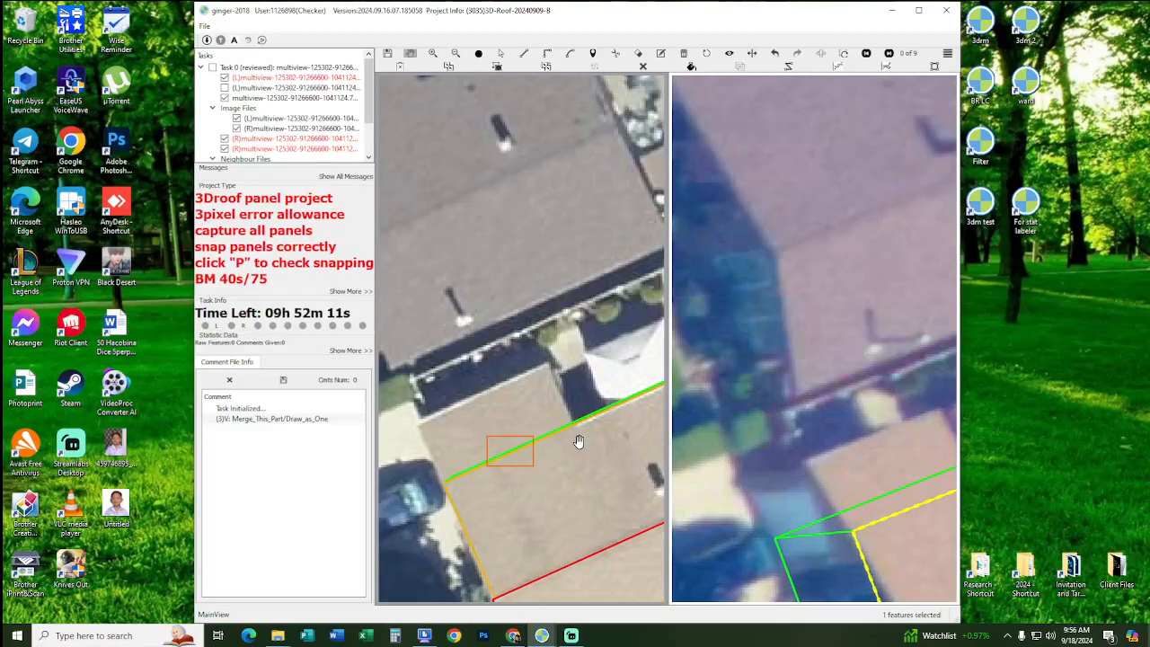
{"action": "left_click_drag", "start_coordinate": [578, 422], "coordinate": [545, 360]}
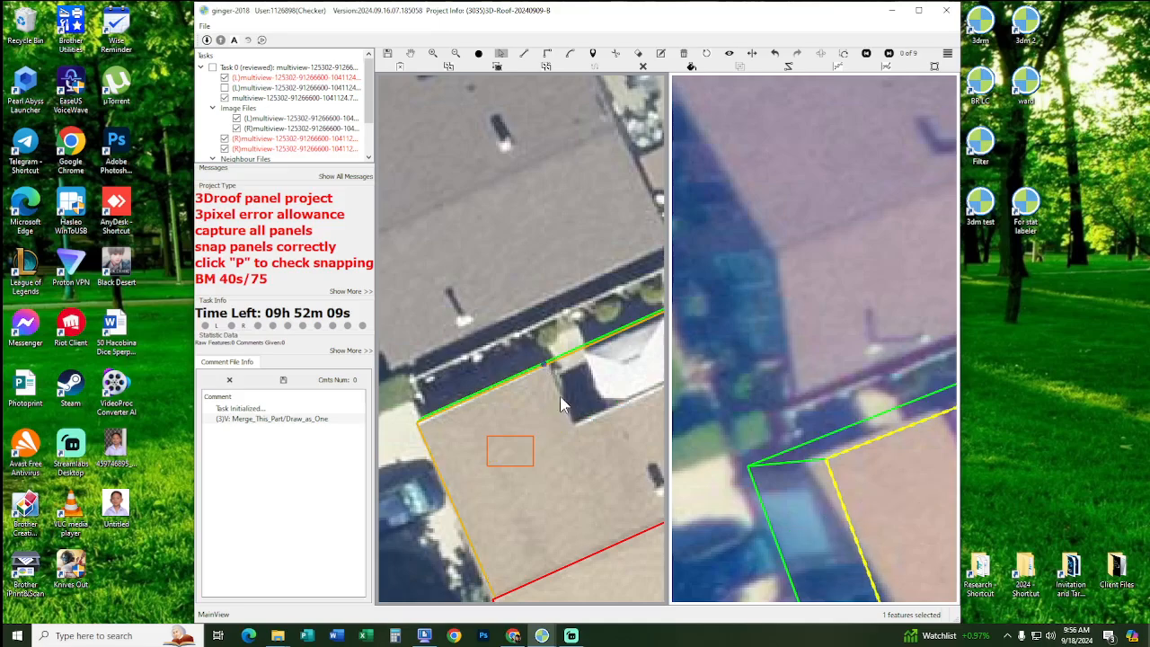
{"action": "scroll", "coordinate": [519, 430], "scroll_direction": "down", "scroll_amount": 2}
{"action": "middle_click_drag", "start_coordinate": [520, 430], "coordinate": [517, 422]}
{"action": "left_click_drag", "start_coordinate": [517, 421], "coordinate": [436, 383]}
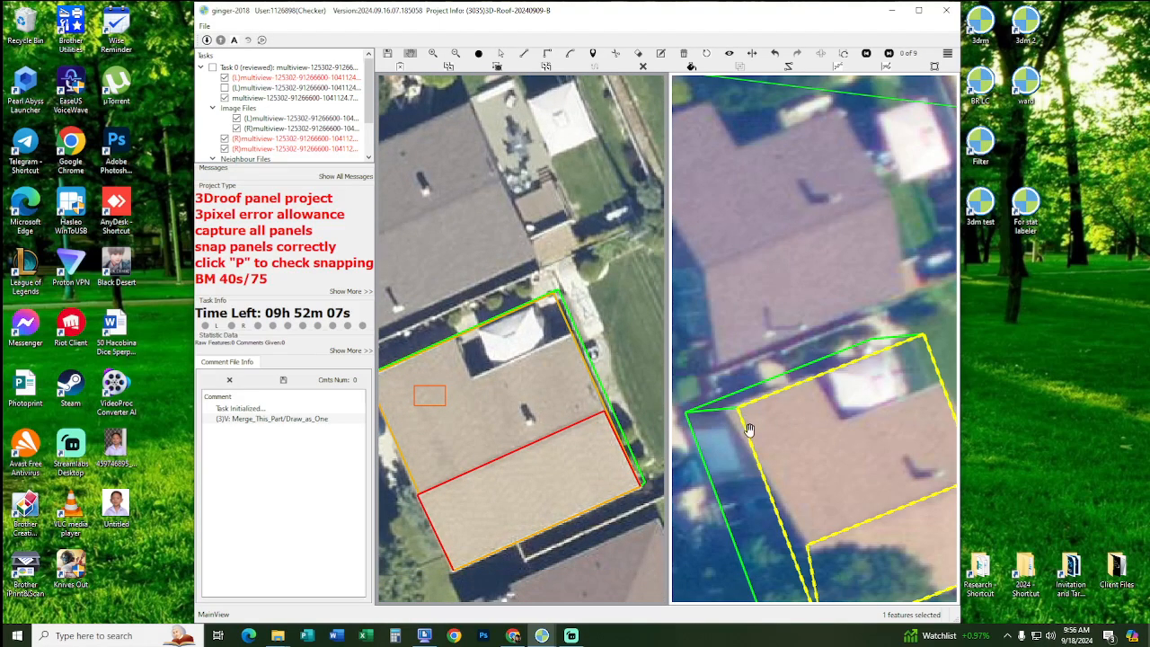
{"action": "left_click_drag", "start_coordinate": [881, 421], "coordinate": [832, 415]}
{"action": "left_click_drag", "start_coordinate": [758, 442], "coordinate": [786, 408]}
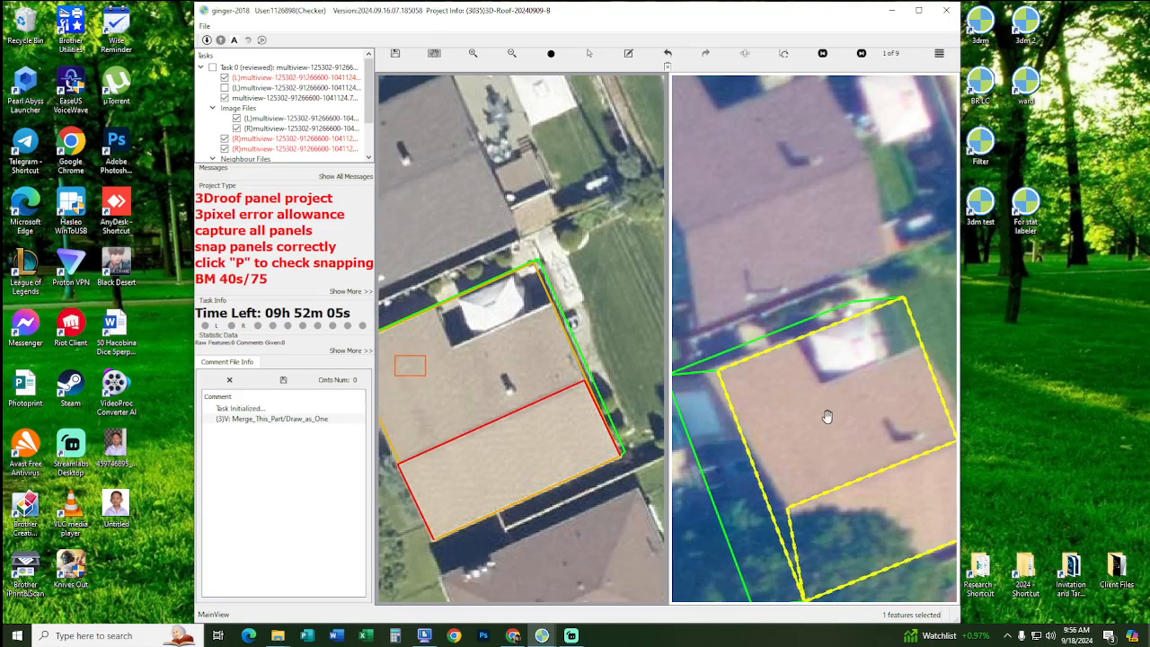
{"action": "left_click_drag", "start_coordinate": [495, 360], "coordinate": [534, 359]}
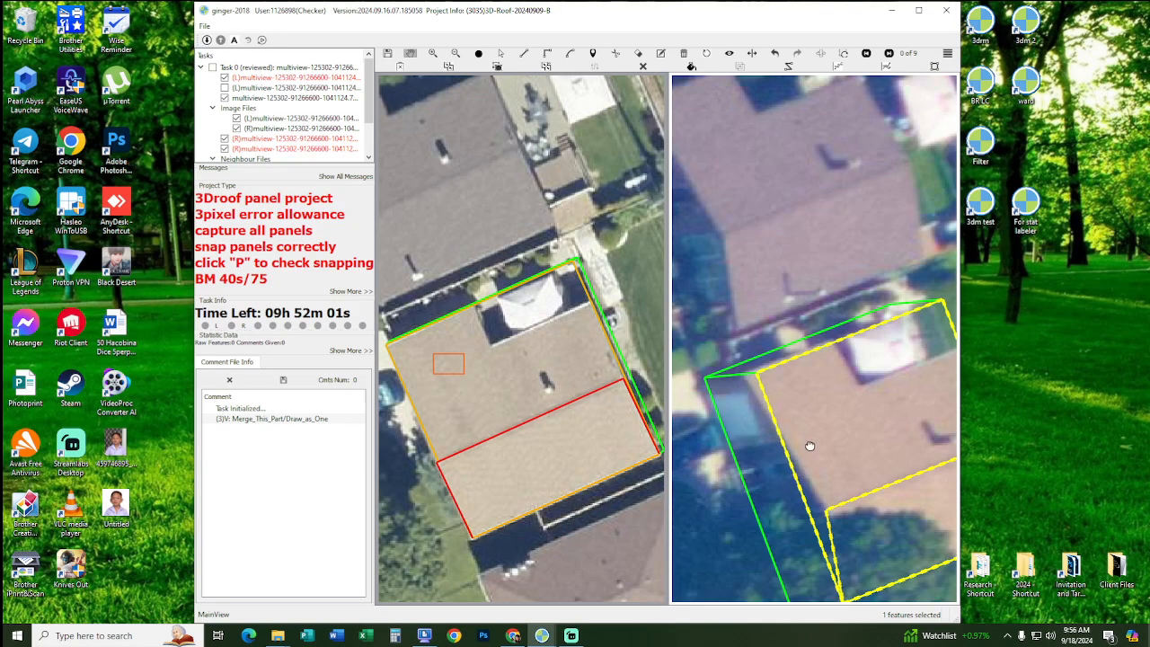
{"action": "left_click_drag", "start_coordinate": [809, 445], "coordinate": [805, 443]}
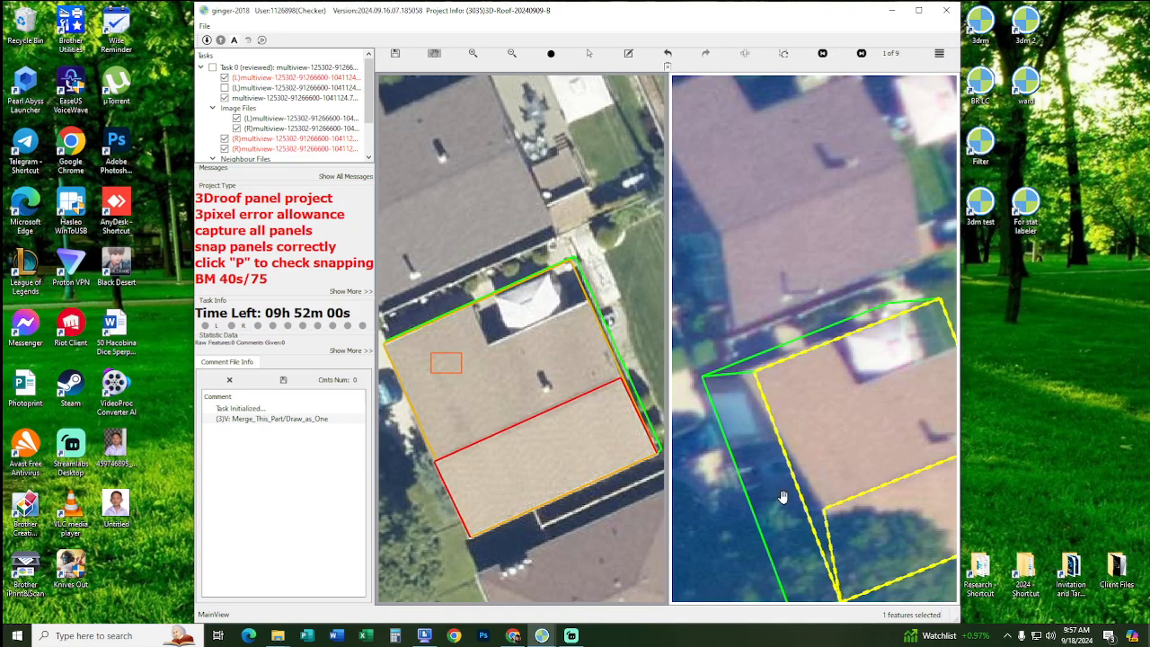
- Reshape the enlarged roof panel with its lower edge just short of the ridge and compare it in both aerial images
{"action": "left_click", "coordinate": [428, 442]}
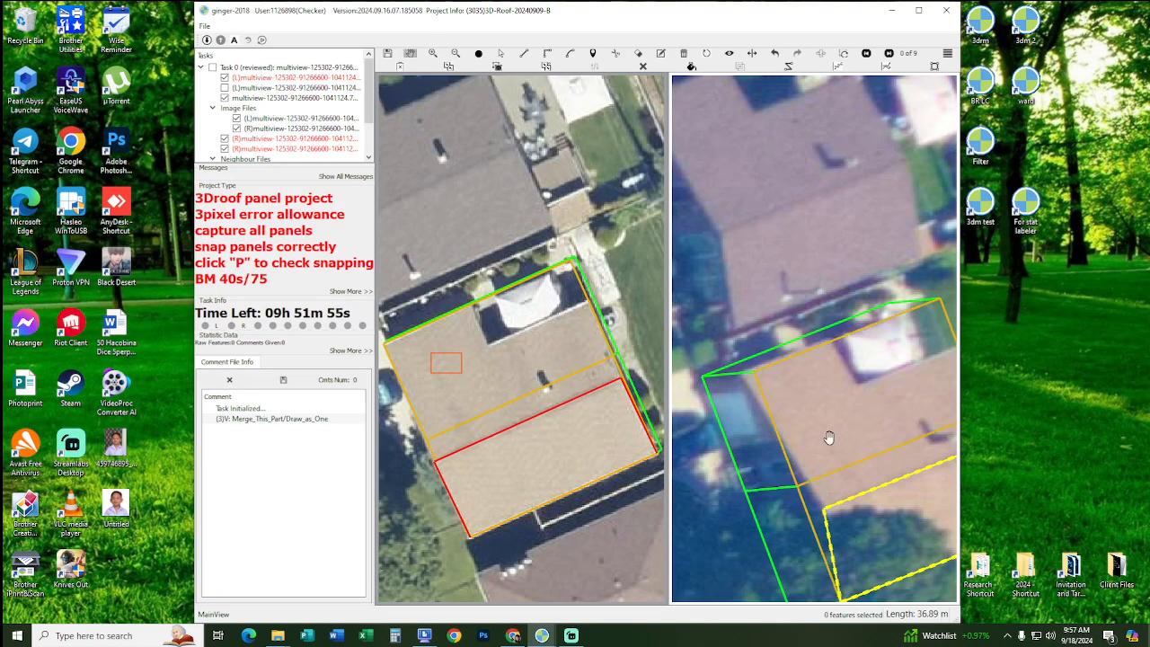
{"action": "scroll", "coordinate": [828, 437], "scroll_direction": "up", "scroll_amount": 2}
{"action": "scroll", "coordinate": [811, 400], "scroll_direction": "down", "scroll_amount": 3}
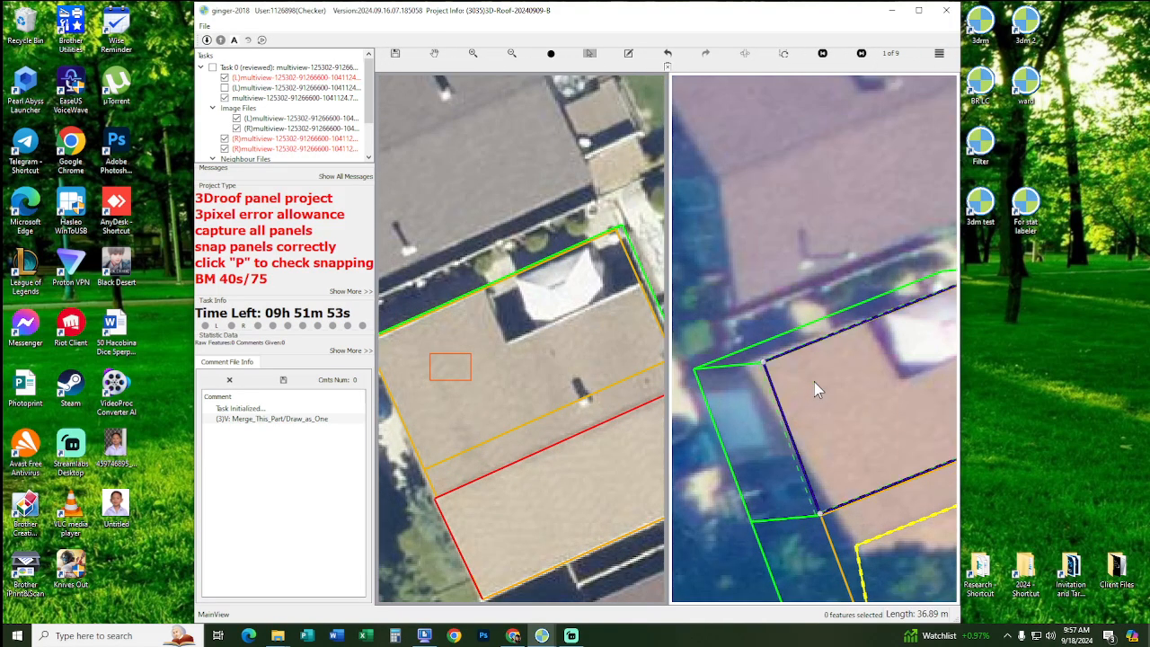
{"action": "scroll", "coordinate": [824, 415], "scroll_direction": "up", "scroll_amount": 2}
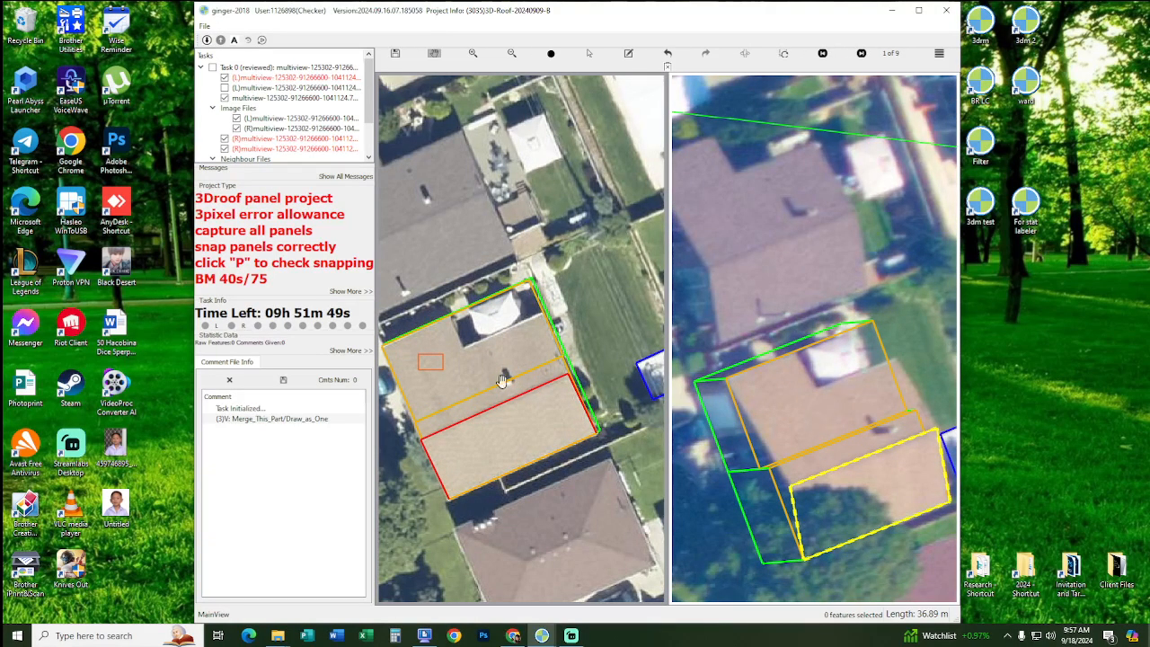
{"action": "left_click_drag", "start_coordinate": [502, 381], "coordinate": [610, 390]}
{"action": "left_click_drag", "start_coordinate": [573, 350], "coordinate": [472, 347]}
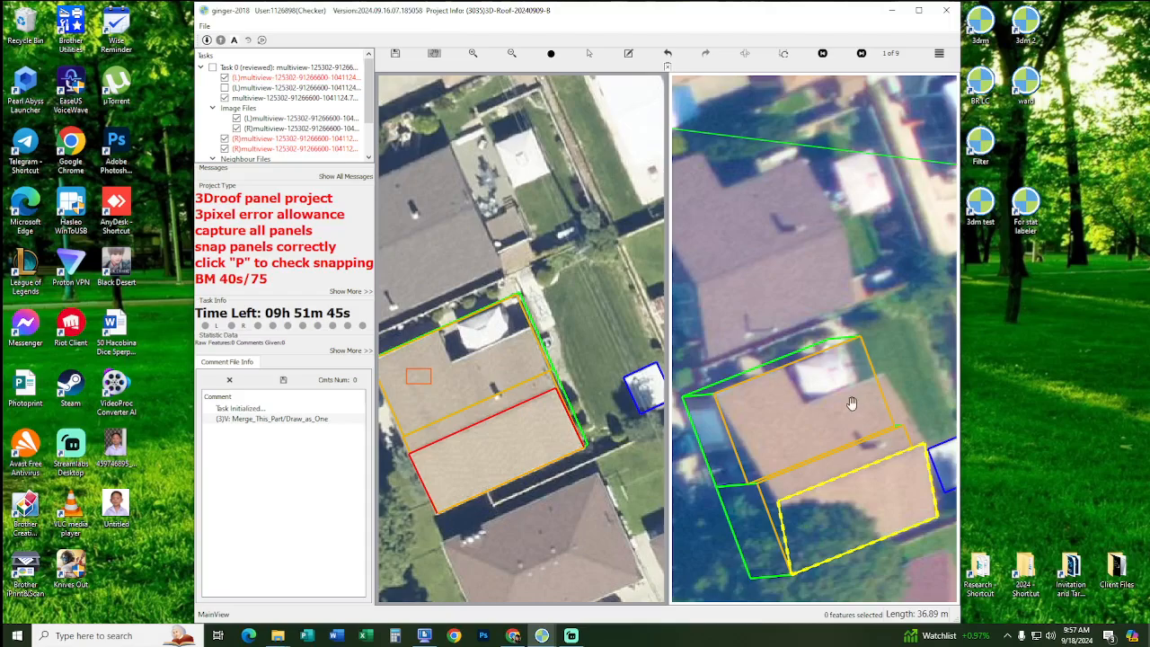
{"action": "left_click_drag", "start_coordinate": [490, 373], "coordinate": [446, 408]}
{"action": "scroll", "coordinate": [463, 433], "scroll_direction": "up", "scroll_amount": 1}
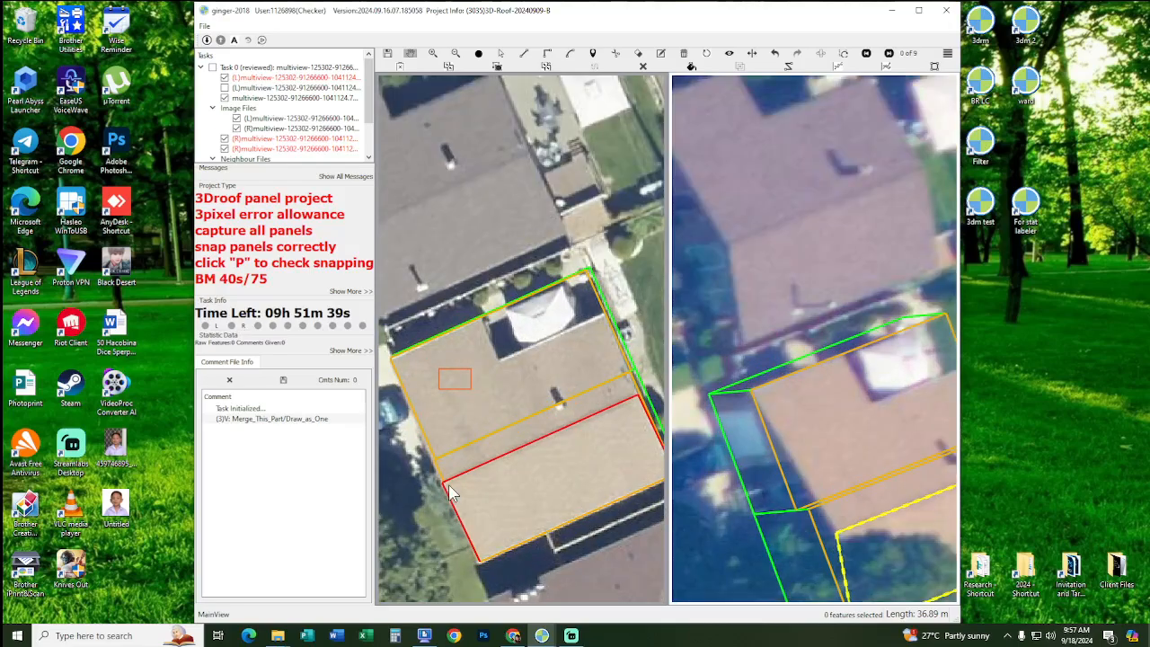
- Draw a roof panel from the ridge ends to the two outer eave corners and check its snapping
{"action": "key", "text": "l"}
{"action": "left_click", "coordinate": [442, 476]}
{"action": "left_click", "coordinate": [409, 372]}
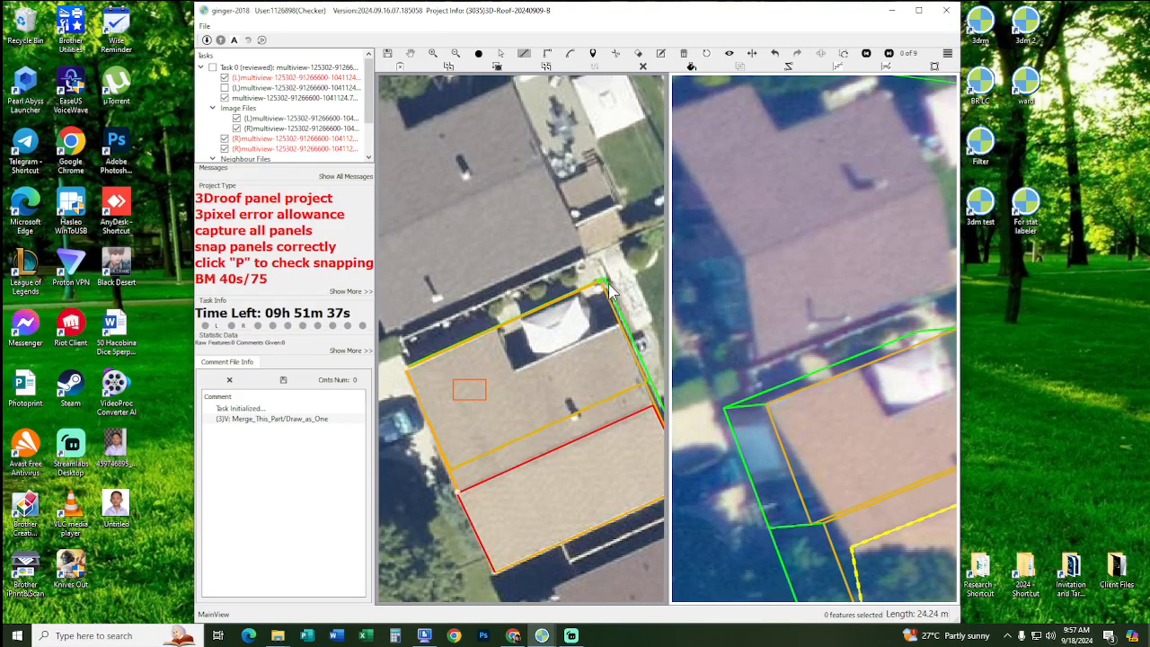
{"action": "left_click", "coordinate": [605, 282]}
{"action": "middle_click_drag", "start_coordinate": [634, 409], "coordinate": [581, 394]}
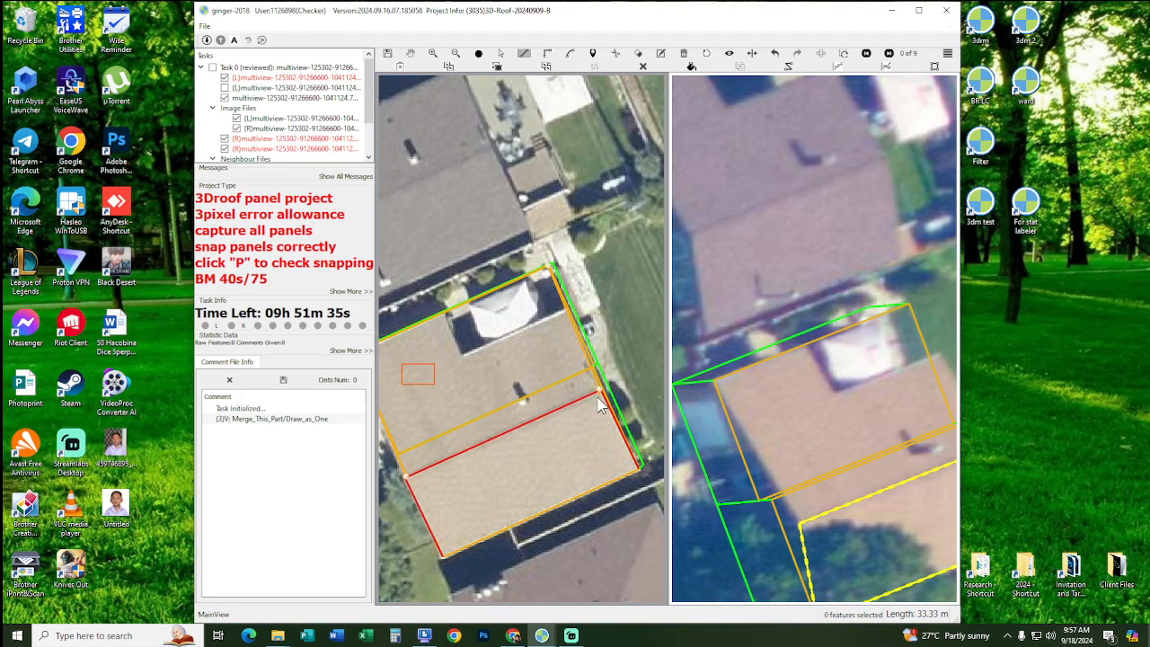
{"action": "right_click", "coordinate": [522, 388]}
{"action": "scroll", "coordinate": [520, 388], "scroll_direction": "down", "scroll_amount": 1}
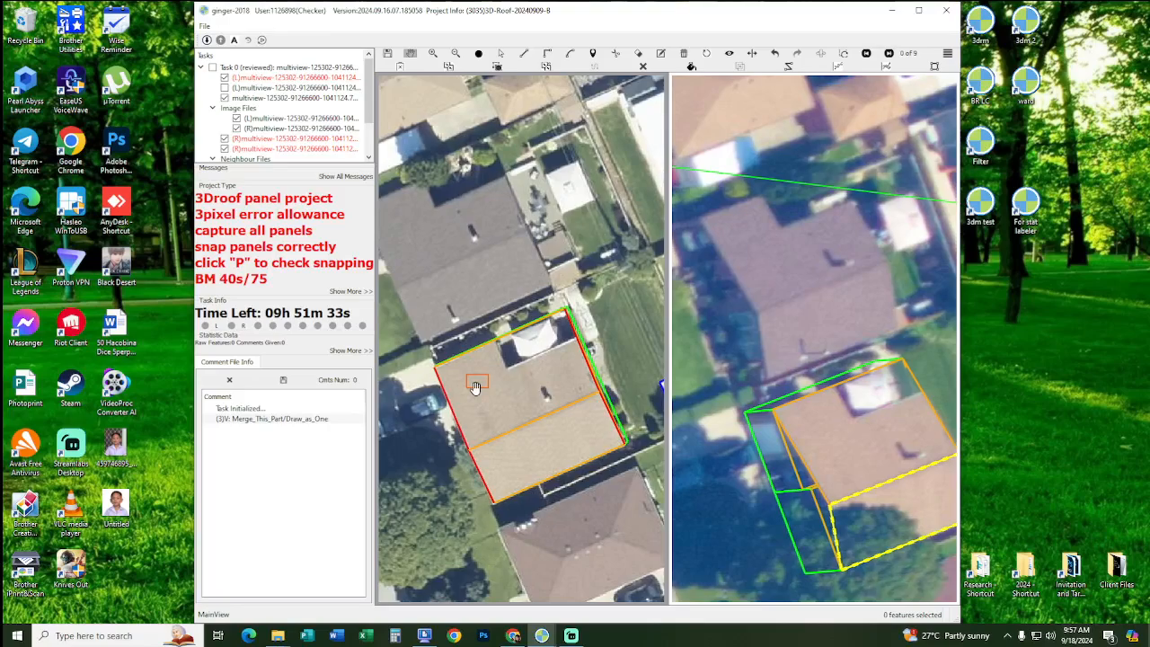
{"action": "key", "text": "p"}
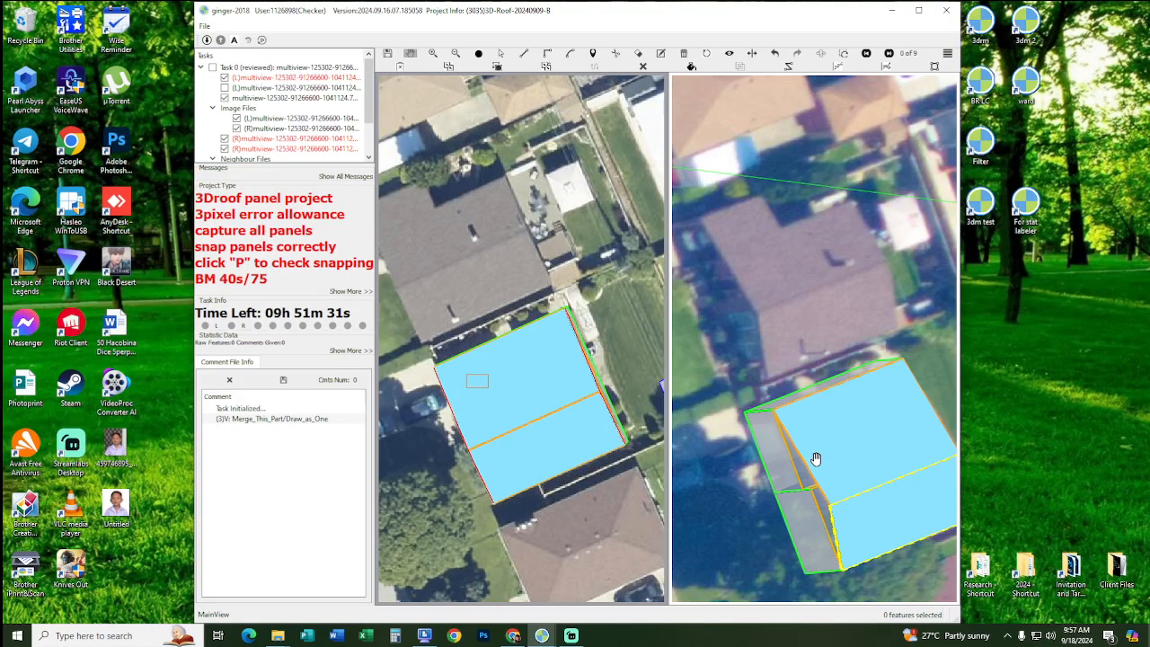
{"action": "key", "text": "p"}
- Draw the closing gable face at the front end of the roof in the 3D view, snapping to existing corners
{"action": "key", "text": "3"}
{"action": "left_click_drag", "start_coordinate": [506, 377], "coordinate": [618, 488]}
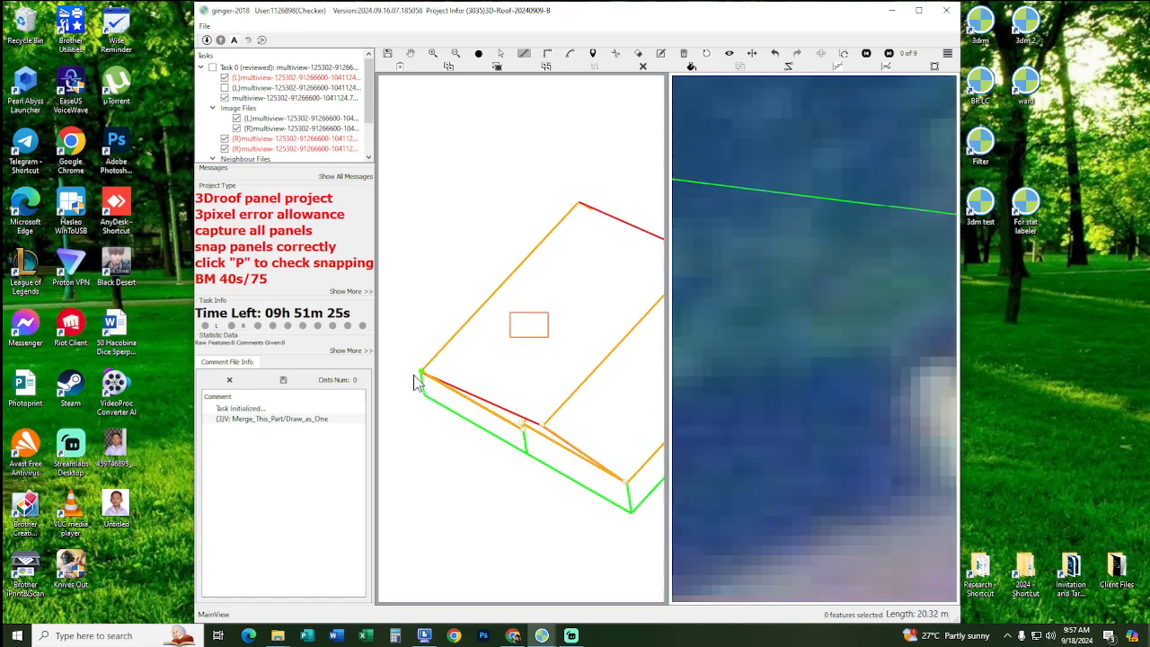
{"action": "middle_click_drag", "start_coordinate": [583, 264], "coordinate": [464, 361]}
- Draw the closing gable face at the opposite roof end through the eave corners, ridge end and lower panel corner
{"action": "left_click", "coordinate": [460, 300]}
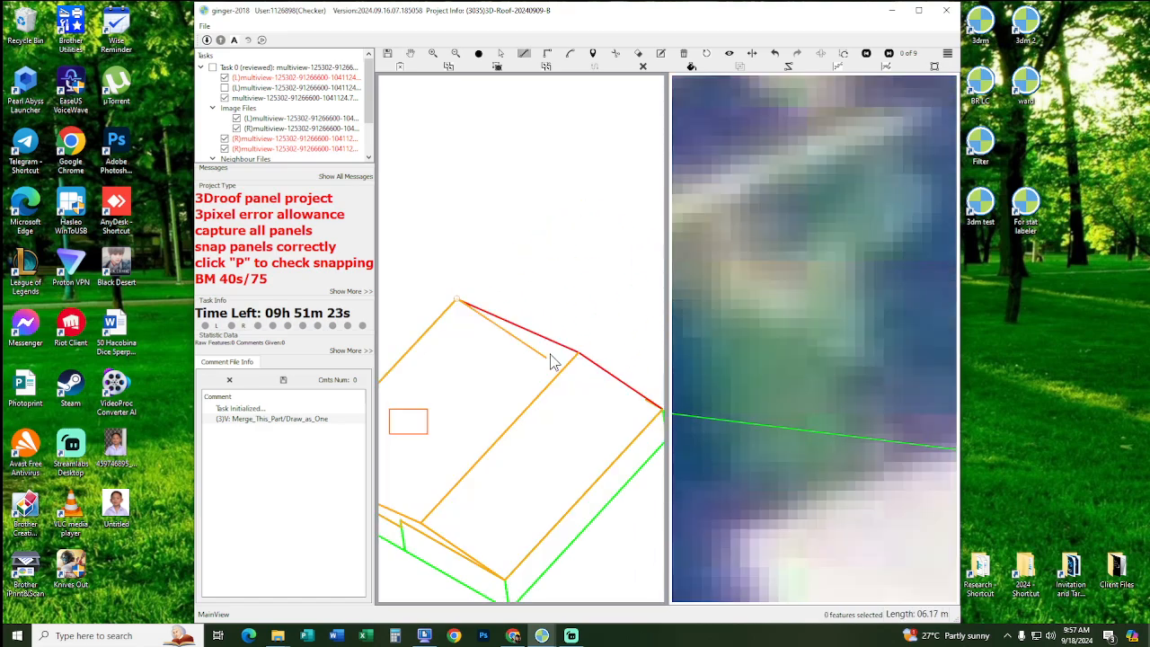
{"action": "left_click", "coordinate": [580, 354]}
{"action": "middle_click_drag", "start_coordinate": [616, 344], "coordinate": [547, 328]}
{"action": "mouse_move", "coordinate": [547, 327]}
{"action": "left_mouse_down"}
{"action": "mouse_move", "coordinate": [553, 376]}
{"action": "mouse_move", "coordinate": [540, 346]}
{"action": "left_mouse_up"}
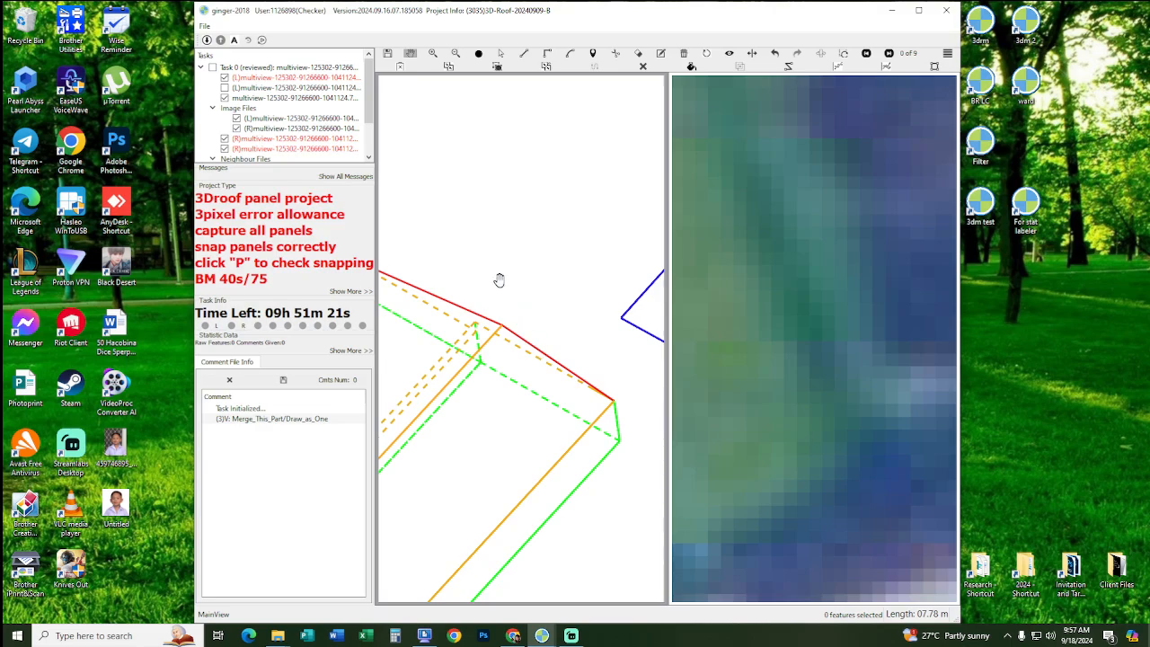
{"action": "middle_click_drag", "start_coordinate": [399, 257], "coordinate": [498, 272]}
{"action": "left_click", "coordinate": [442, 271]}
{"action": "middle_click_drag", "start_coordinate": [594, 340], "coordinate": [558, 316]}
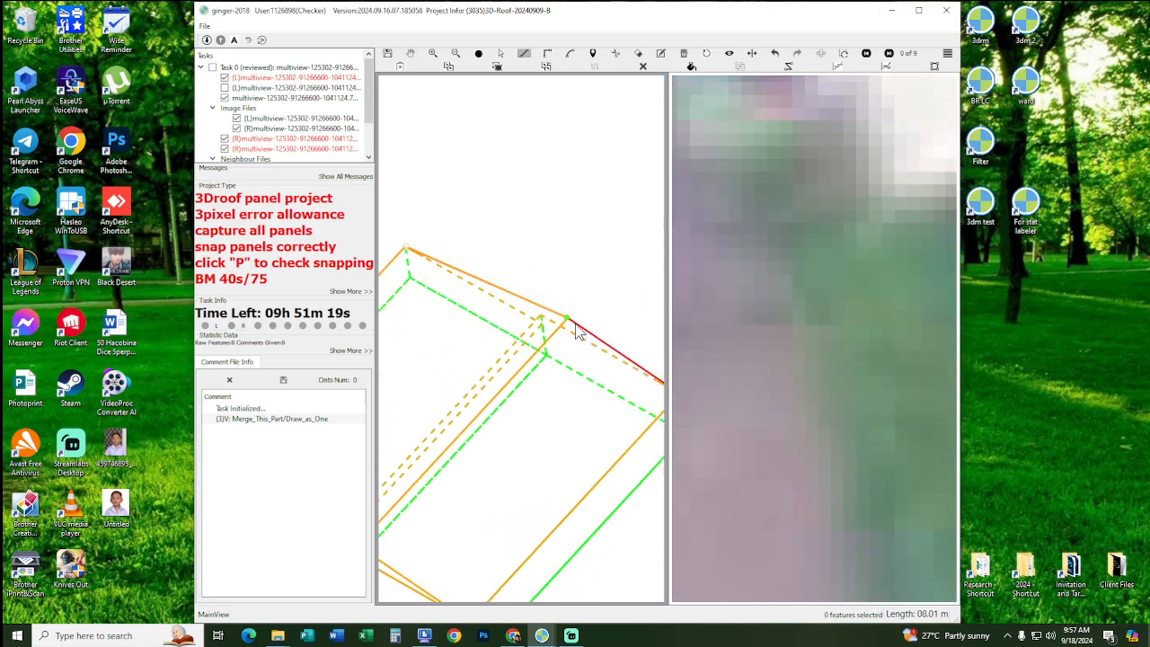
{"action": "left_click", "coordinate": [571, 320]}
{"action": "middle_click_drag", "start_coordinate": [550, 274], "coordinate": [492, 256]}
{"action": "left_click", "coordinate": [621, 376]}
{"action": "middle_click_drag", "start_coordinate": [502, 340], "coordinate": [558, 374]}
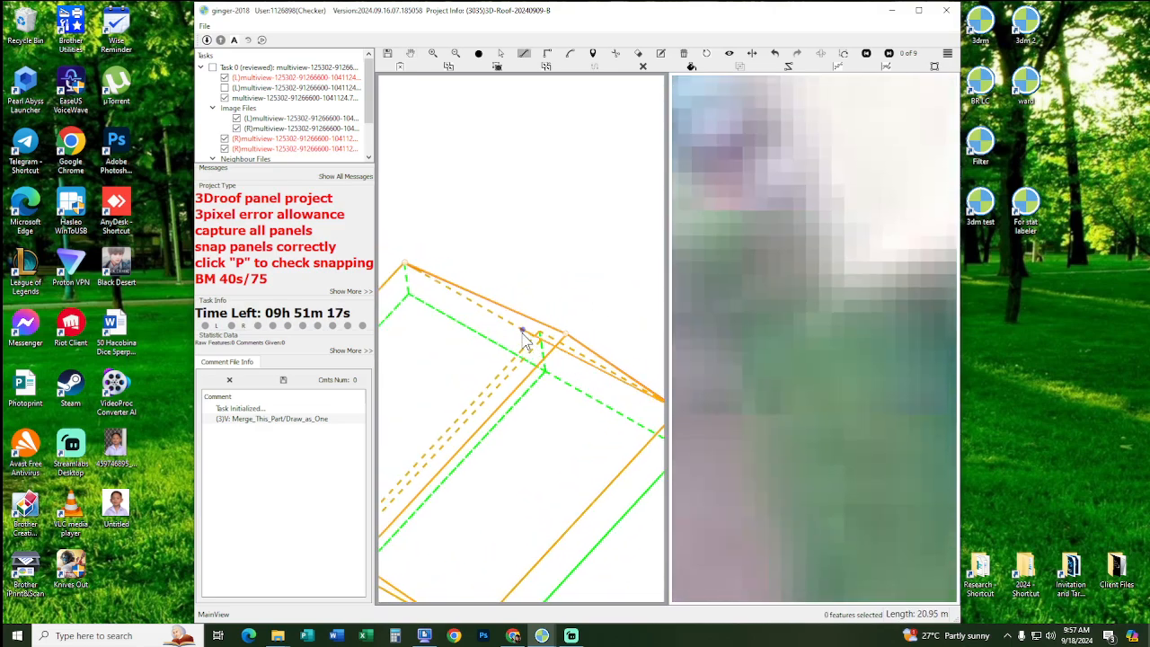
{"action": "scroll", "coordinate": [539, 344], "scroll_direction": "up", "scroll_amount": 1}
{"action": "scroll", "coordinate": [544, 353], "scroll_direction": "down", "scroll_amount": 5}
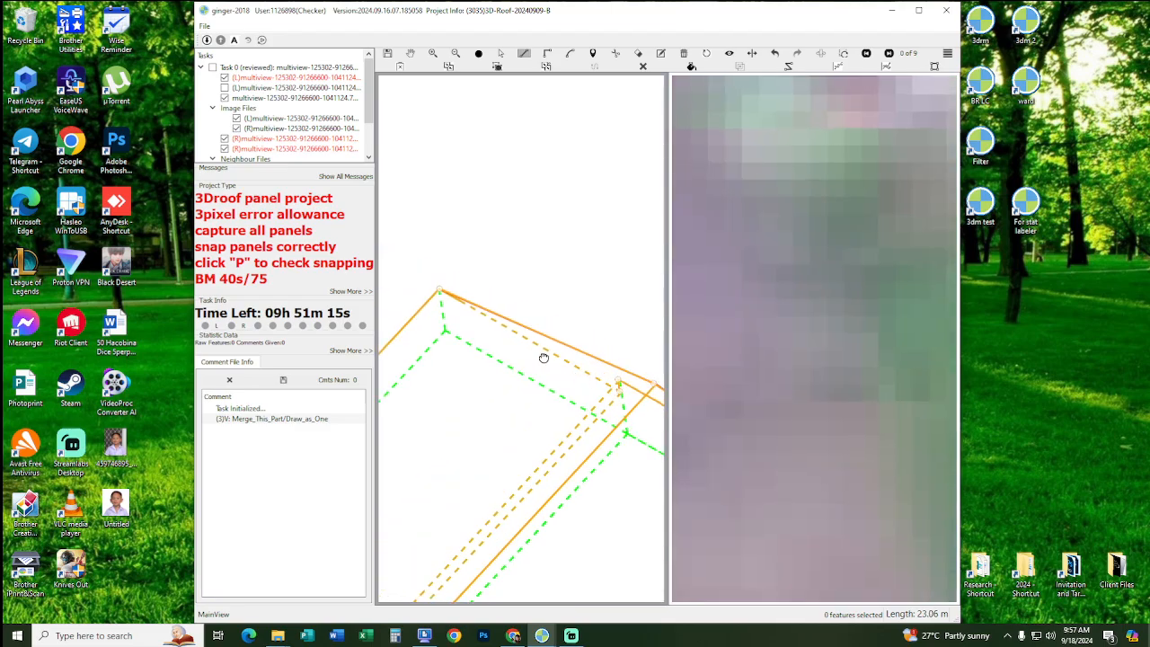
{"action": "key", "text": "Escape"}
- Examine the rebuilt roof over the aerial image and in the 3D view
{"action": "scroll", "coordinate": [511, 384], "scroll_direction": "down", "scroll_amount": 2}
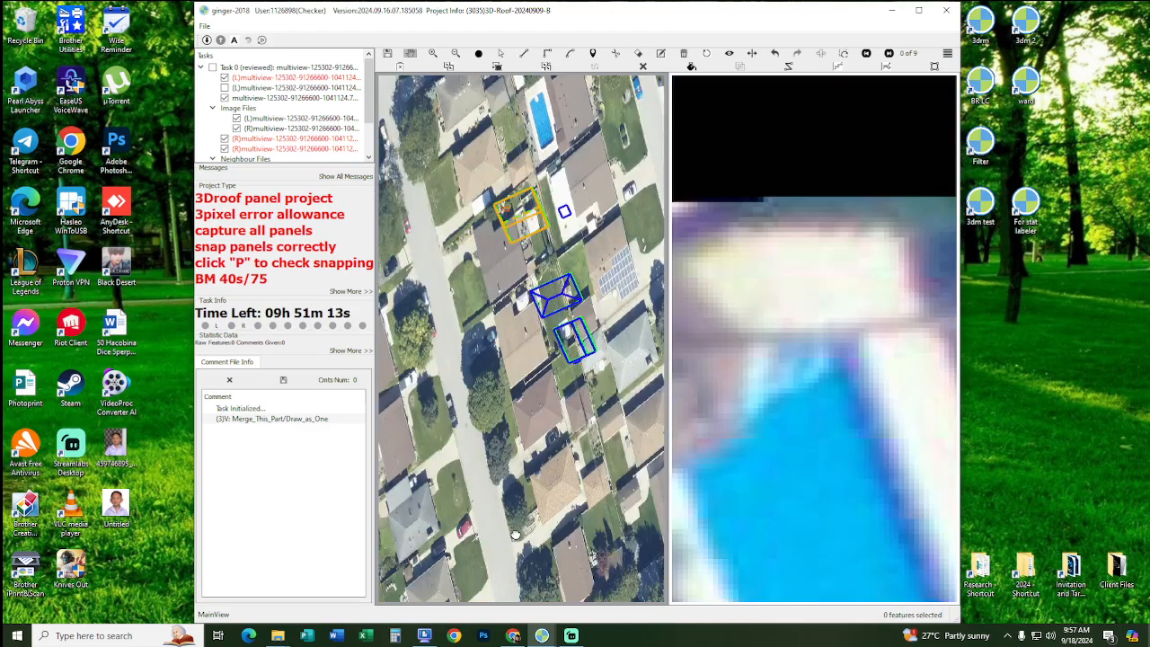
{"action": "scroll", "coordinate": [561, 362], "scroll_direction": "up", "scroll_amount": 4}
{"action": "scroll", "coordinate": [560, 362], "scroll_direction": "up", "scroll_amount": 5}
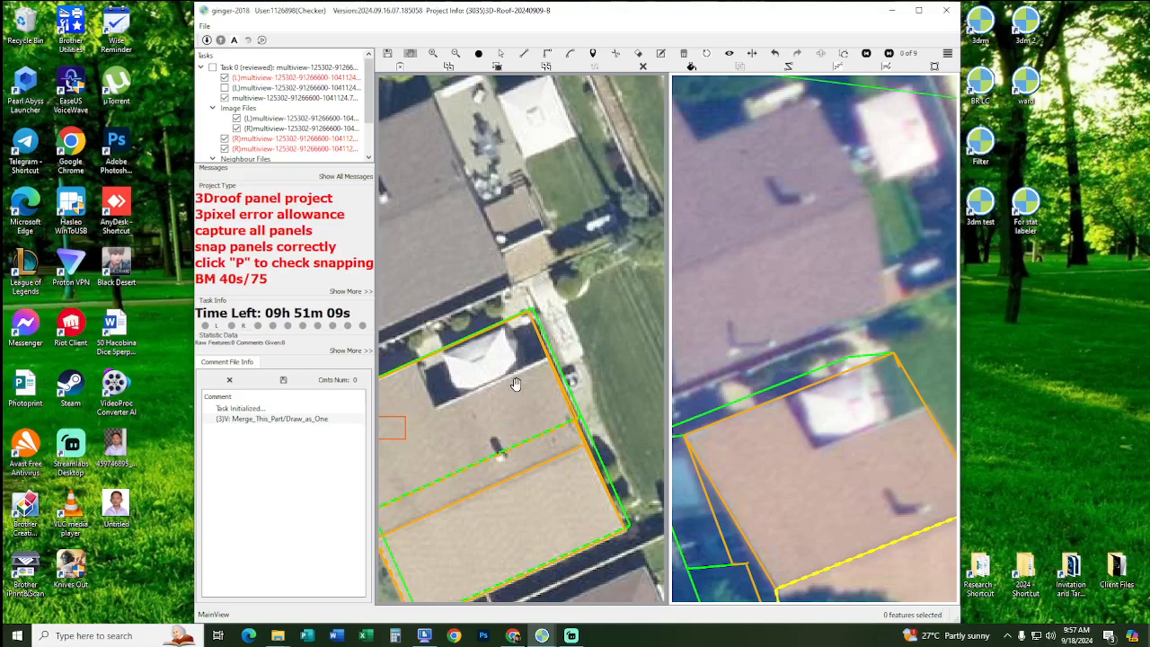
{"action": "middle_click_drag", "start_coordinate": [488, 385], "coordinate": [534, 367]}
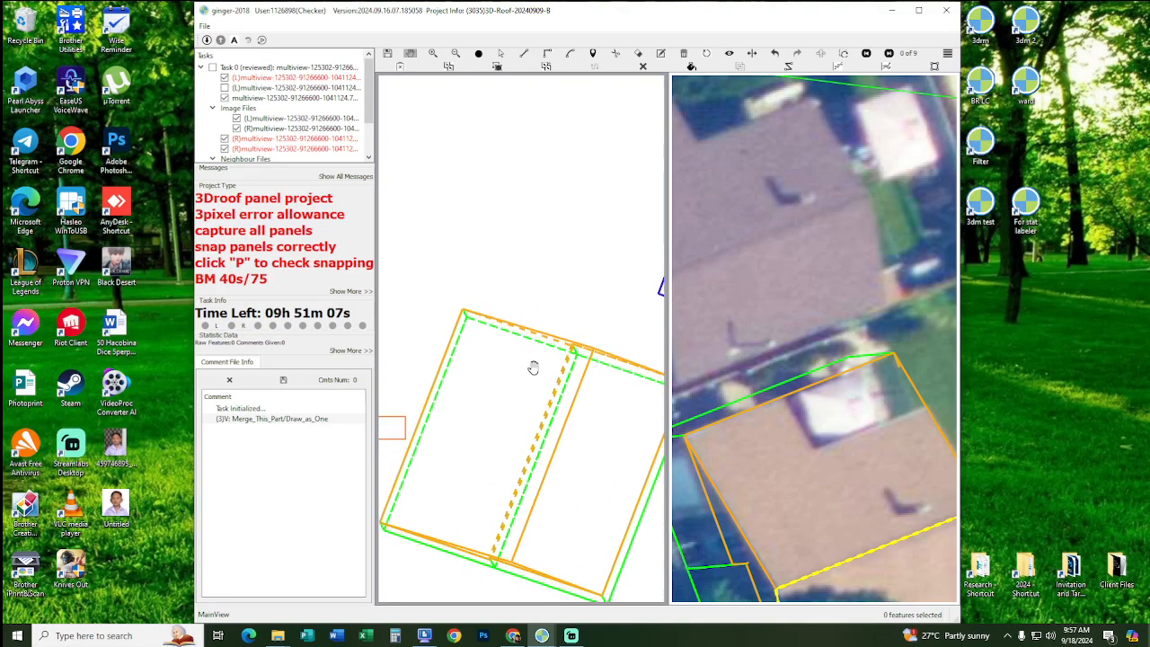
- Examine the roof panels around the recessed rear corner with the white canopy over the aerial images
{"action": "scroll", "coordinate": [524, 367], "scroll_direction": "down", "scroll_amount": 2}
{"action": "scroll", "coordinate": [507, 333], "scroll_direction": "up", "scroll_amount": 6}
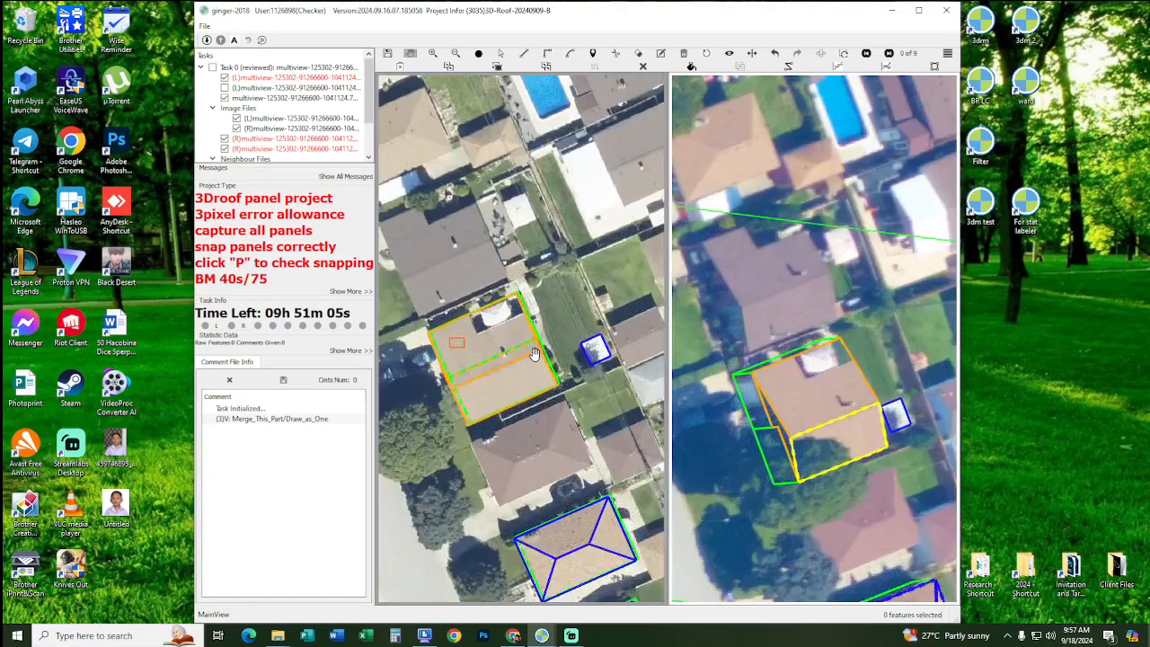
{"action": "scroll", "coordinate": [510, 345], "scroll_direction": "up", "scroll_amount": 4}
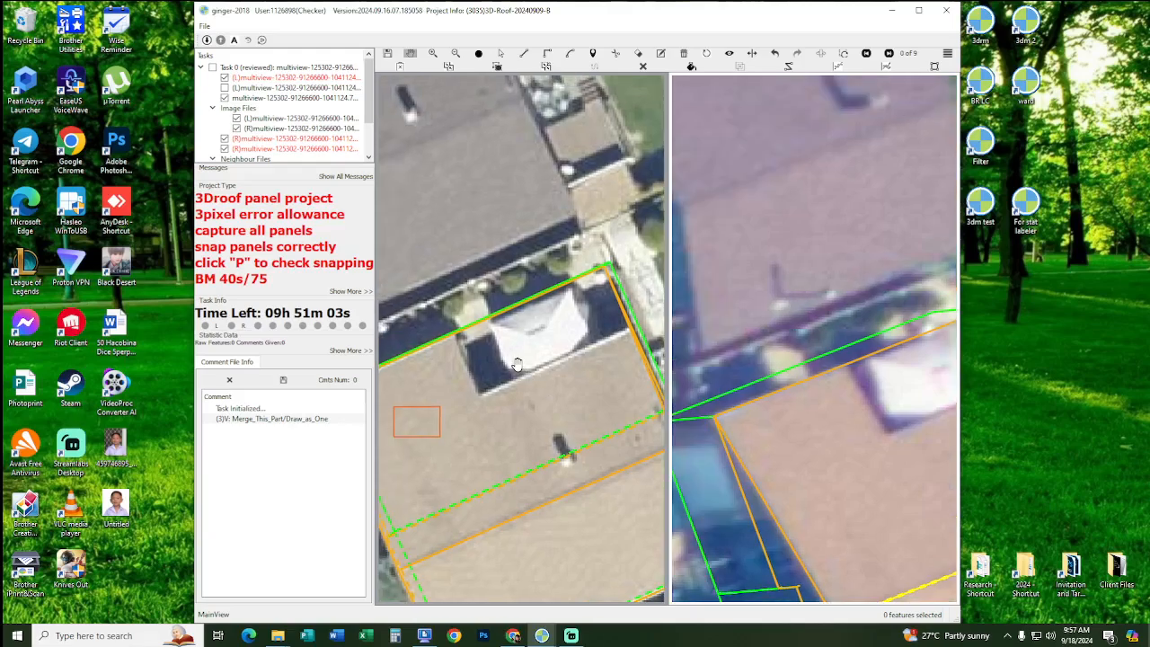
{"action": "scroll", "coordinate": [523, 364], "scroll_direction": "down", "scroll_amount": 2}
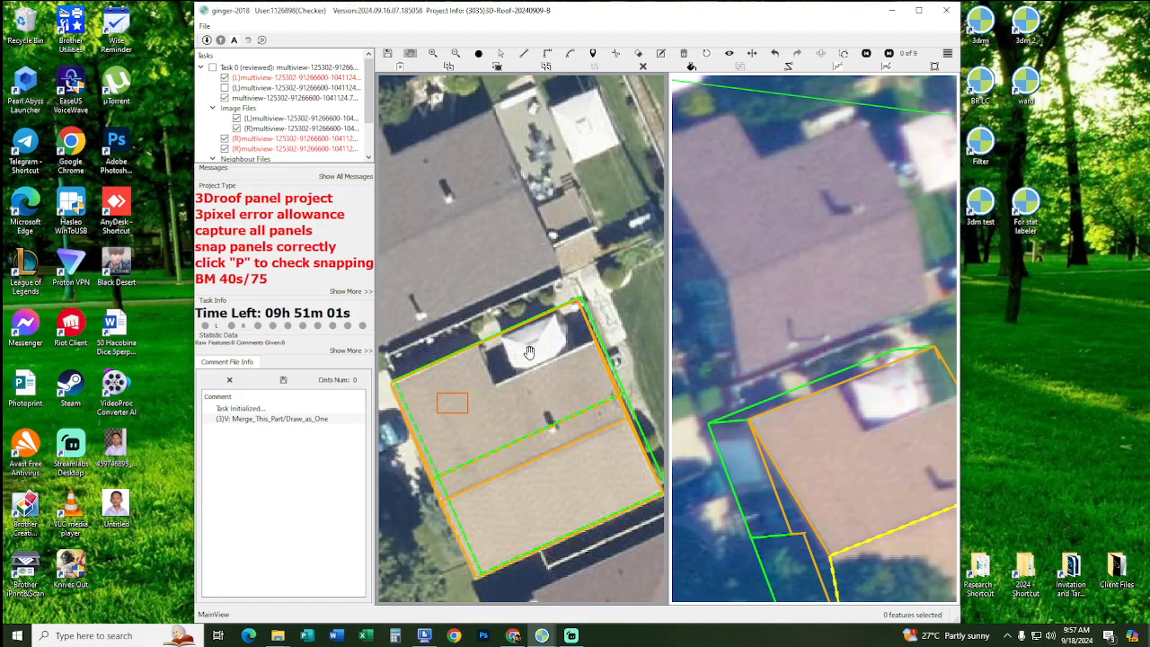
{"action": "scroll", "coordinate": [535, 386], "scroll_direction": "up", "scroll_amount": 3}
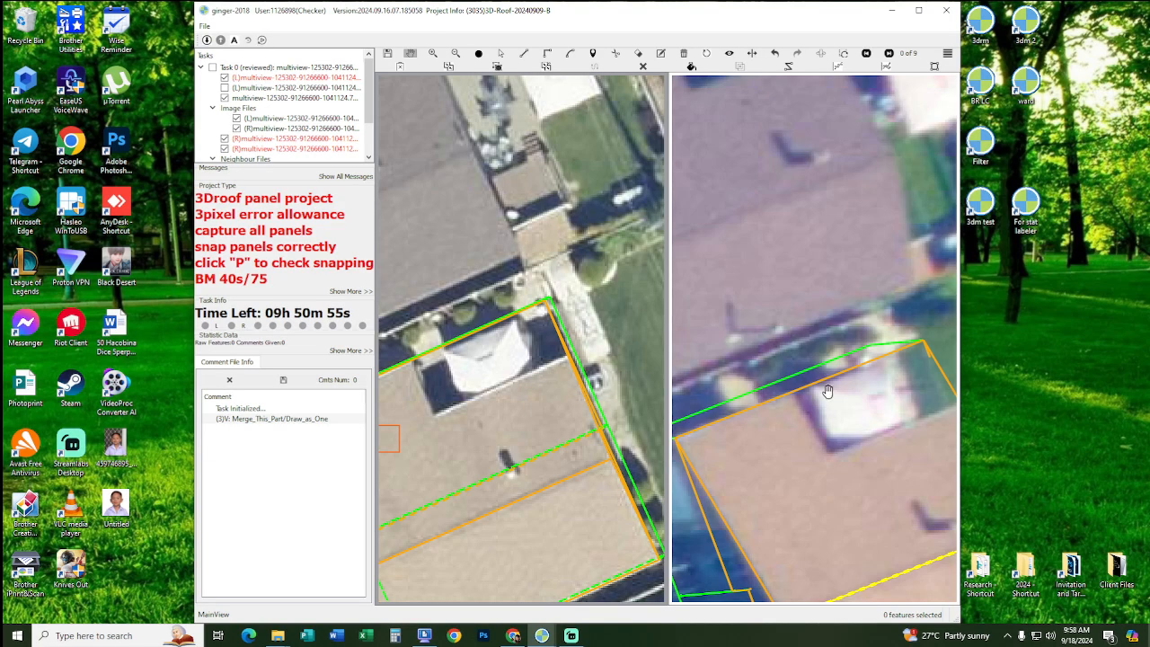
{"action": "mouse_move", "coordinate": [827, 392]}
{"action": "left_mouse_down"}
{"action": "mouse_move", "coordinate": [789, 370]}
{"action": "mouse_move", "coordinate": [830, 391]}
{"action": "left_mouse_up"}
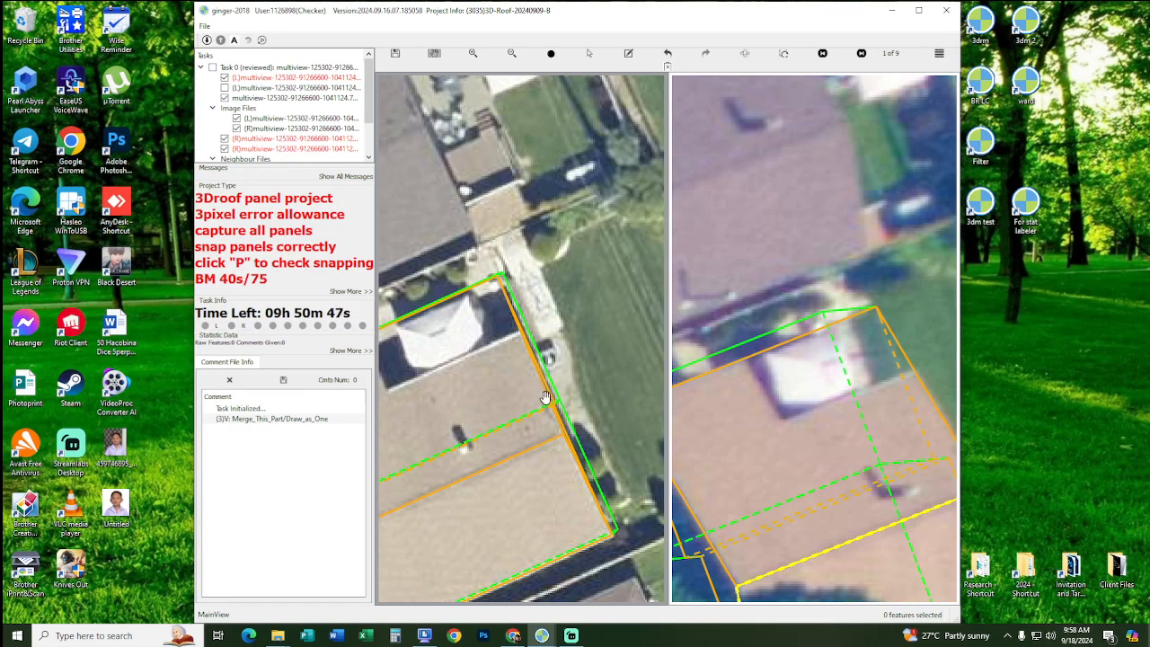
- Draw a cutting face along the recess's inner wall, from the gable edge to the inner corner and back beyond the roof edge
{"action": "left_click_drag", "start_coordinate": [556, 362], "coordinate": [596, 359]}
{"action": "left_click", "coordinate": [430, 391]}
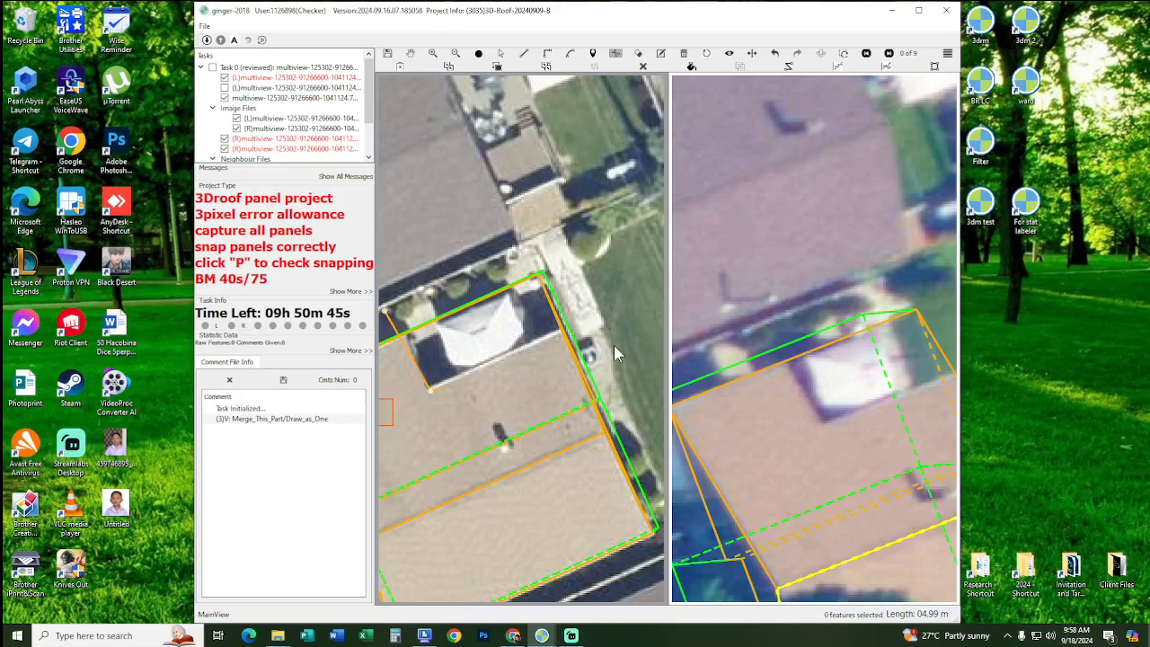
{"action": "left_click_drag", "start_coordinate": [859, 336], "coordinate": [754, 317]}
{"action": "left_click", "coordinate": [835, 361]}
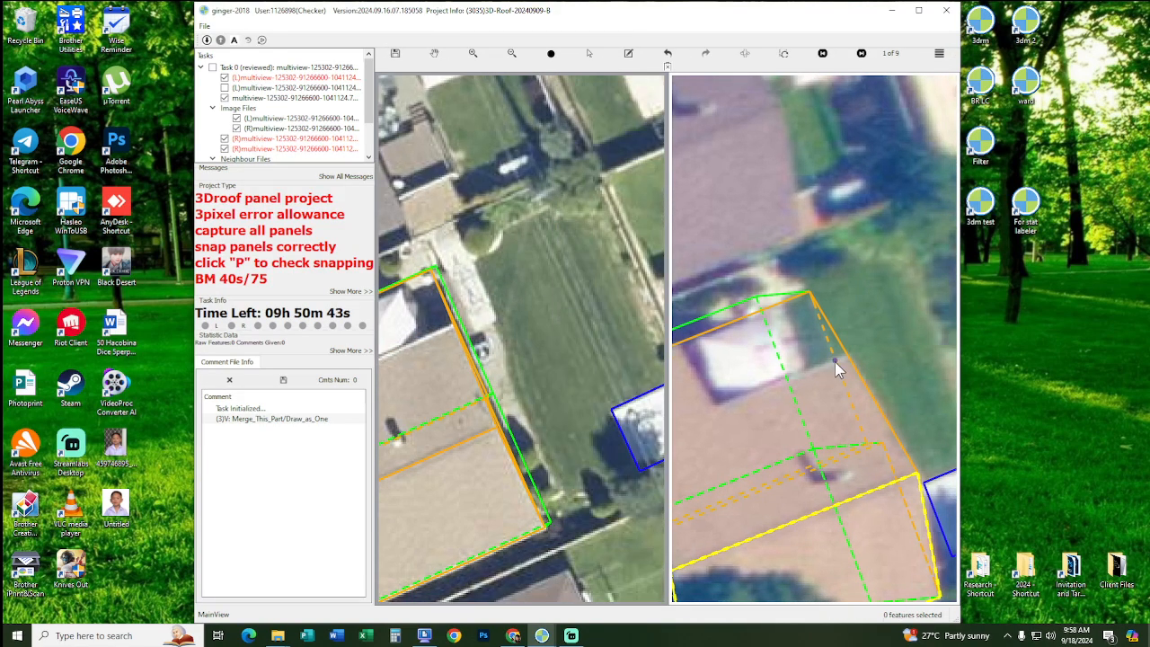
{"action": "left_click", "coordinate": [845, 365]}
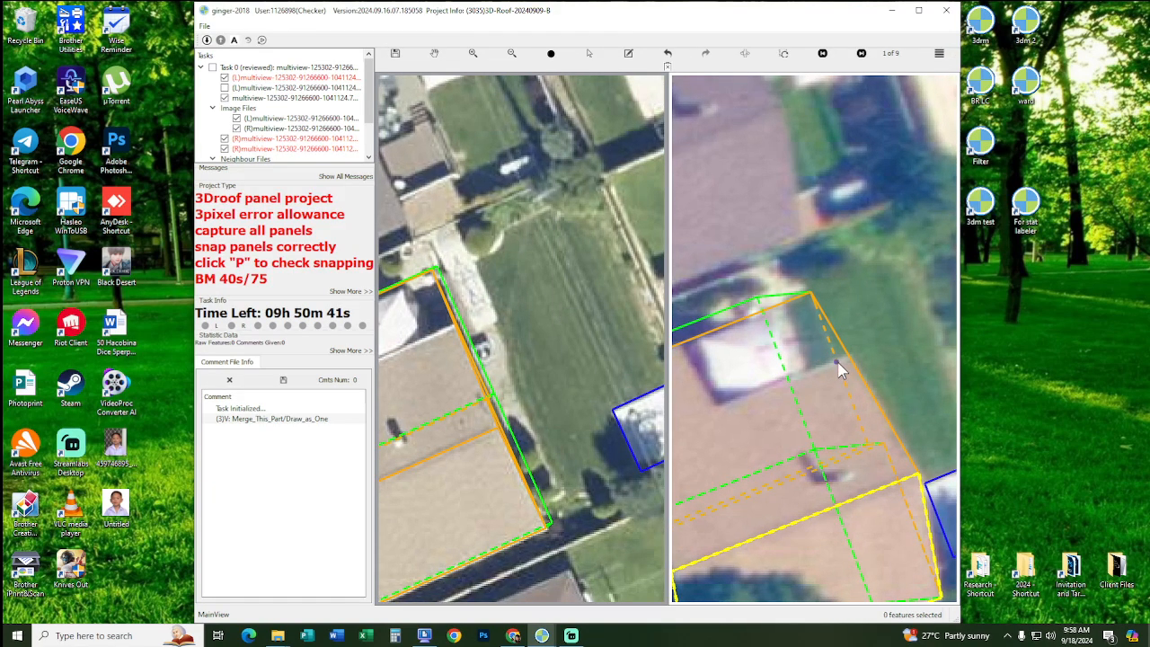
{"action": "left_click", "coordinate": [840, 363]}
{"action": "left_click_drag", "start_coordinate": [691, 437], "coordinate": [775, 358]}
{"action": "left_click_drag", "start_coordinate": [889, 304], "coordinate": [853, 325]}
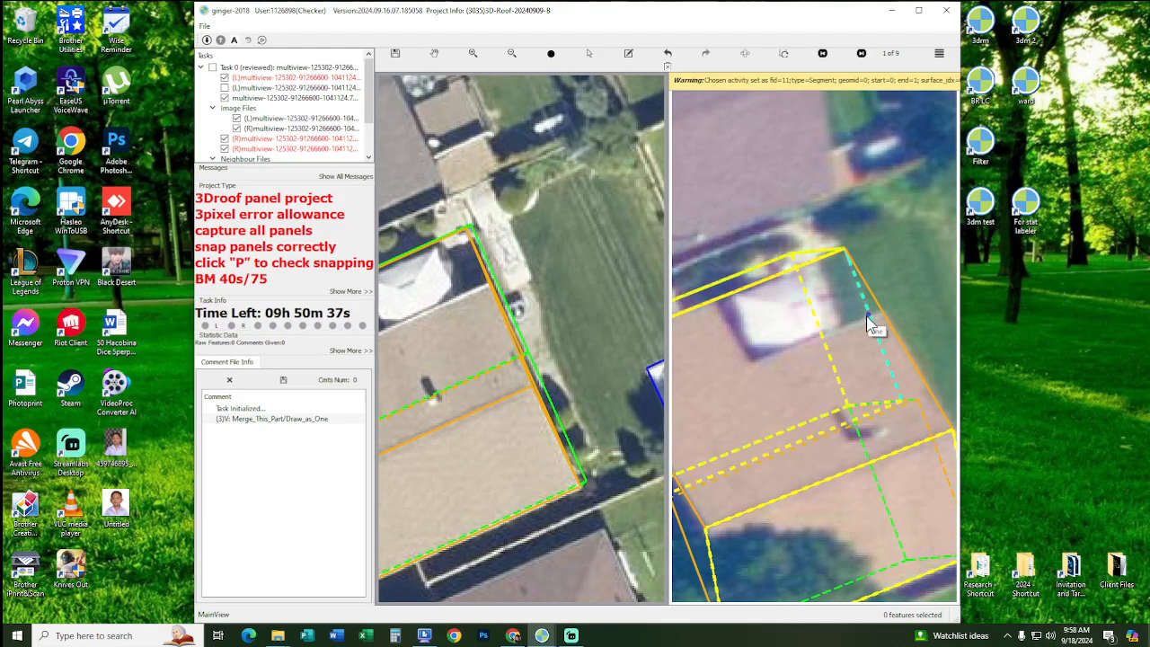
{"action": "left_click", "coordinate": [868, 316]}
{"action": "middle_click_drag", "start_coordinate": [836, 328], "coordinate": [832, 370]}
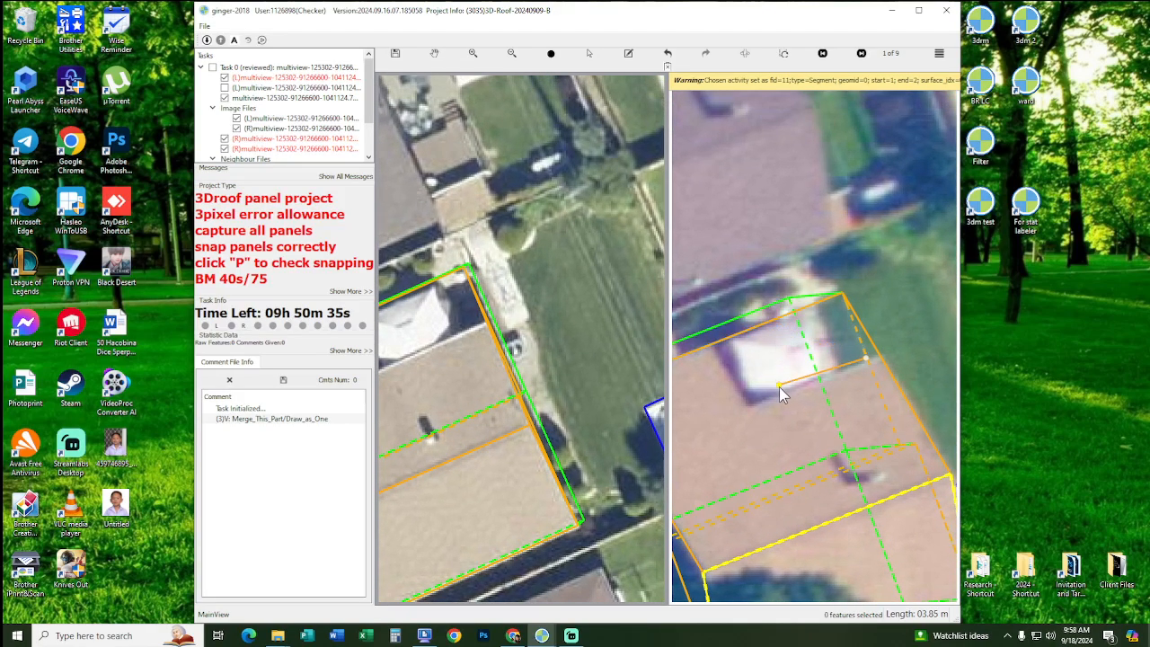
{"action": "left_click", "coordinate": [737, 412]}
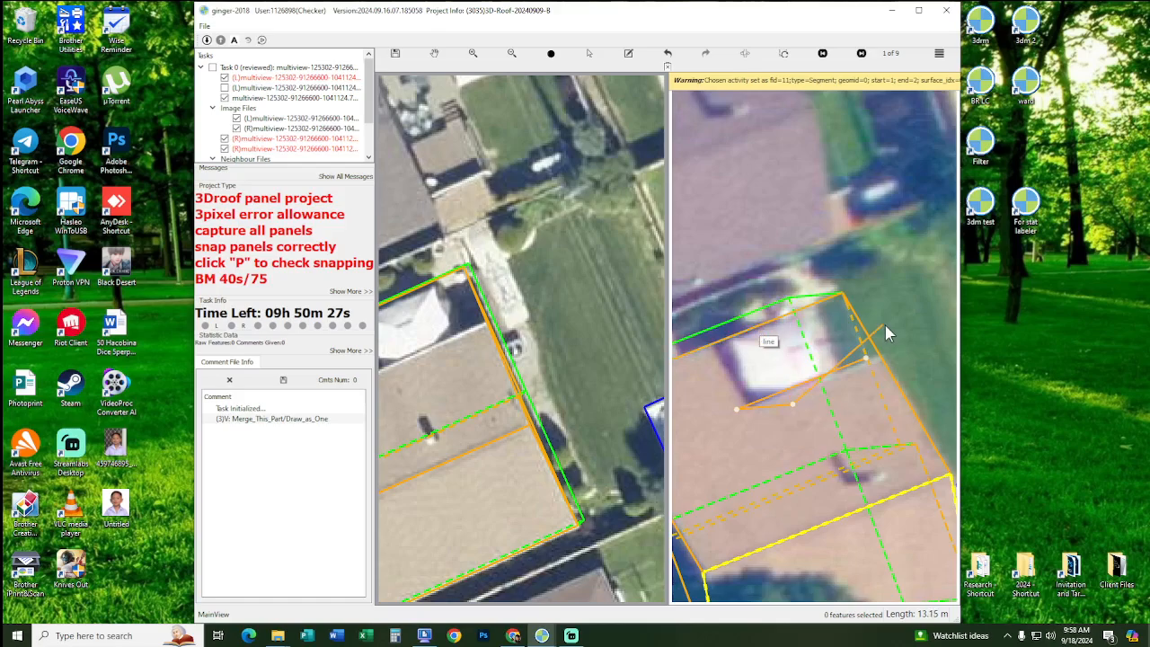
{"action": "mouse_move", "coordinate": [885, 363]}
{"action": "middle_mouse_down"}
{"action": "mouse_move", "coordinate": [832, 397]}
{"action": "mouse_move", "coordinate": [855, 365]}
{"action": "middle_mouse_up"}
{"action": "right_click", "coordinate": [896, 383]}
- Draw a second cutting face from the recess's inner corner, parallel to the gable edge past the eave and back to the first face's upper corner
{"action": "scroll", "coordinate": [890, 385], "scroll_direction": "down", "scroll_amount": 2}
{"action": "mouse_move", "coordinate": [504, 387]}
{"action": "middle_mouse_down"}
{"action": "mouse_move", "coordinate": [523, 362]}
{"action": "mouse_move", "coordinate": [640, 316]}
{"action": "mouse_move", "coordinate": [649, 321]}
{"action": "mouse_move", "coordinate": [600, 347]}
{"action": "mouse_move", "coordinate": [640, 332]}
{"action": "middle_mouse_up"}
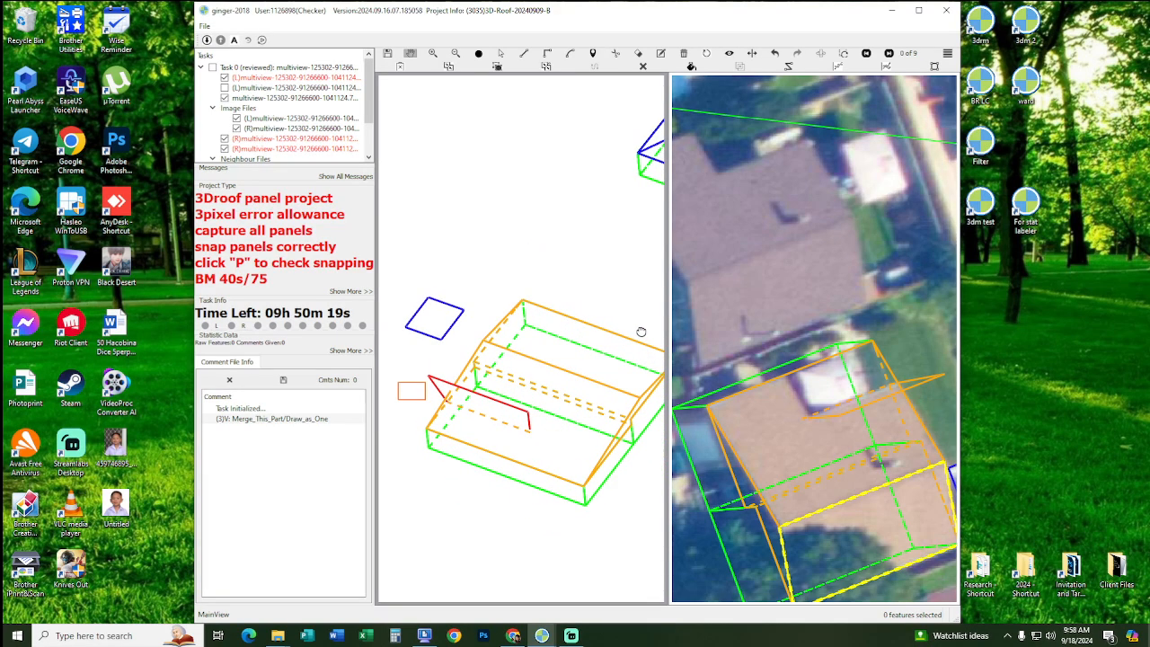
{"action": "mouse_move", "coordinate": [569, 385]}
{"action": "middle_mouse_down"}
{"action": "mouse_move", "coordinate": [565, 404]}
{"action": "mouse_move", "coordinate": [575, 404]}
{"action": "middle_mouse_up"}
{"action": "scroll", "coordinate": [549, 436], "scroll_direction": "up", "scroll_amount": 4}
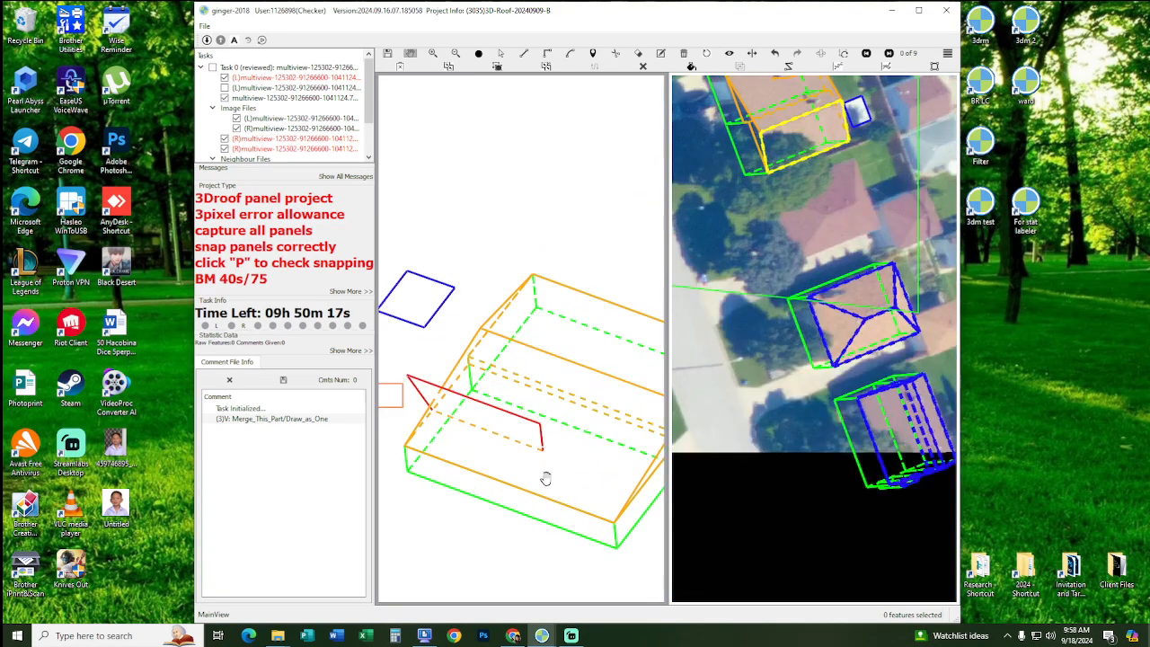
{"action": "middle_click_drag", "start_coordinate": [547, 453], "coordinate": [549, 431]}
{"action": "left_click", "coordinate": [542, 410]}
{"action": "middle_click_drag", "start_coordinate": [386, 384], "coordinate": [463, 405]}
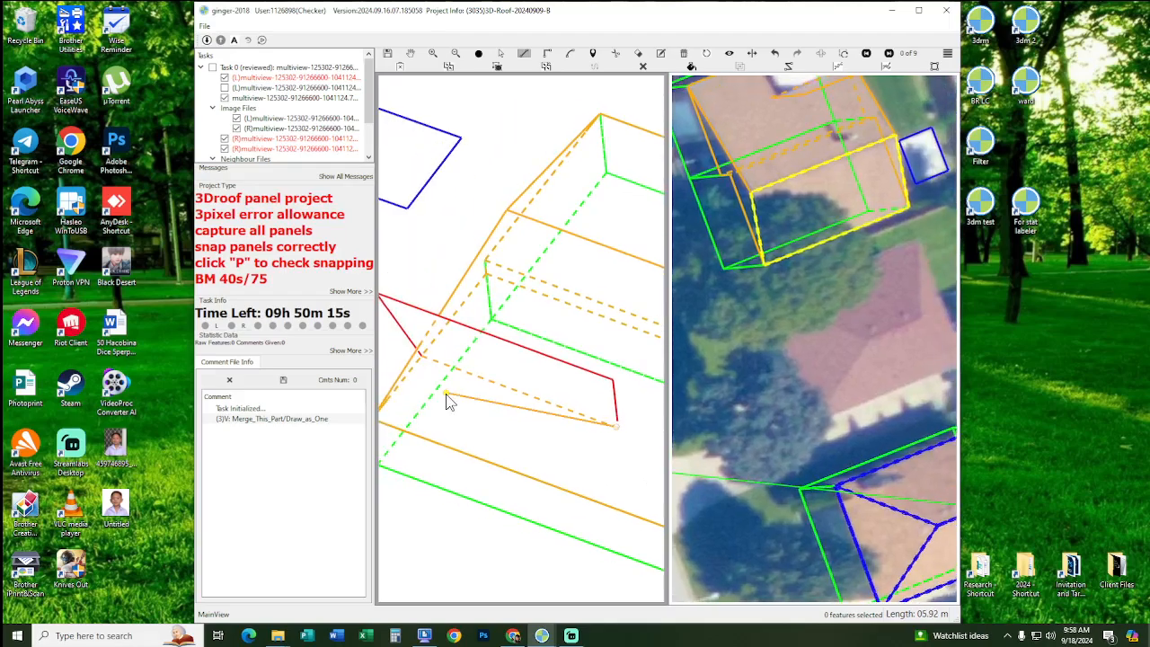
{"action": "key", "text": "a"}
{"action": "middle_click_drag", "start_coordinate": [588, 464], "coordinate": [563, 444]}
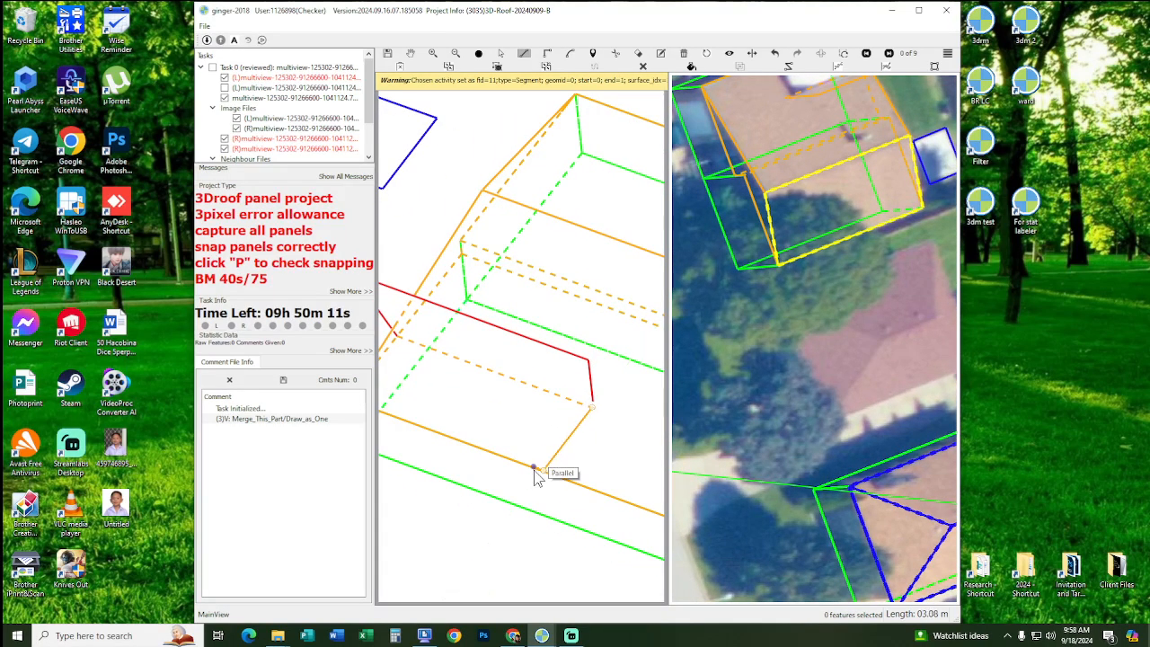
{"action": "left_click", "coordinate": [525, 491]}
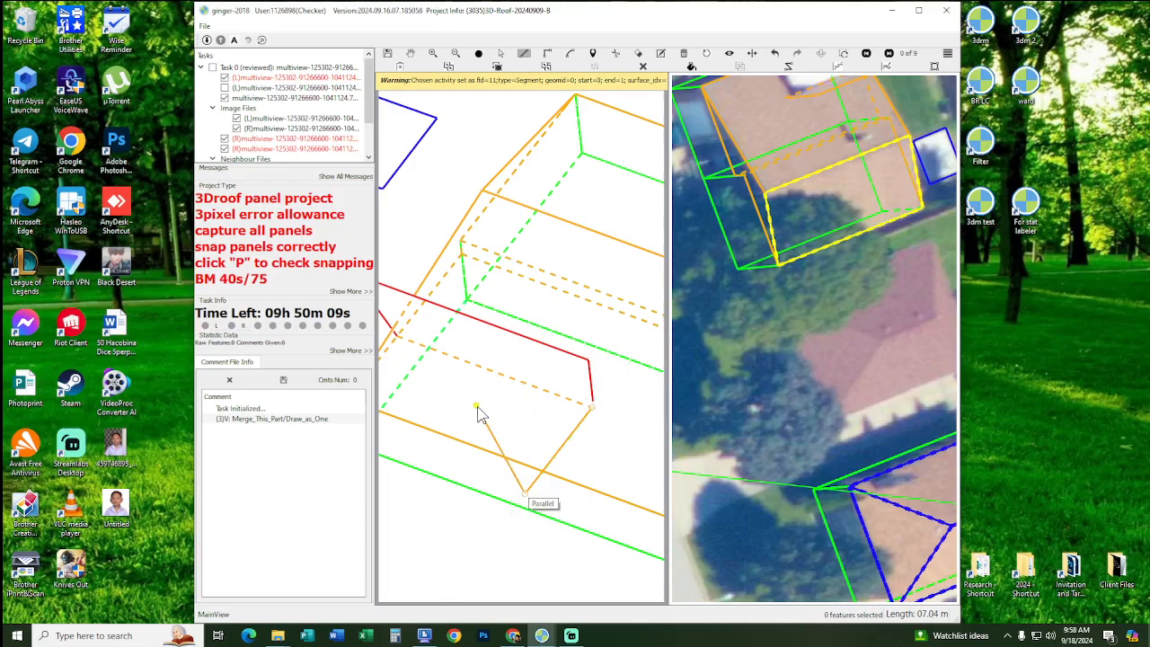
{"action": "middle_click_drag", "start_coordinate": [478, 406], "coordinate": [499, 421]}
{"action": "left_click", "coordinate": [608, 374]}
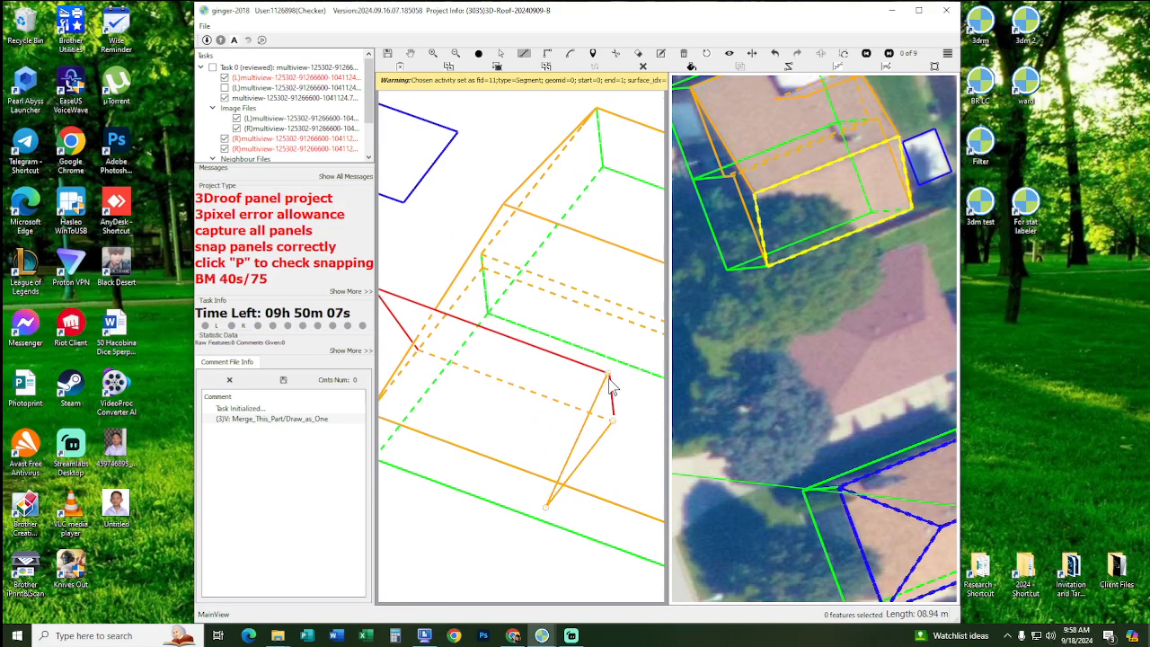
- Intersect the cutting faces with the surrounding roof surfaces and delete the cutting faces, leaving the recess outline on the roof
{"action": "scroll", "coordinate": [575, 437], "scroll_direction": "down", "scroll_amount": 2}
{"action": "middle_click_drag", "start_coordinate": [537, 423], "coordinate": [657, 418]}
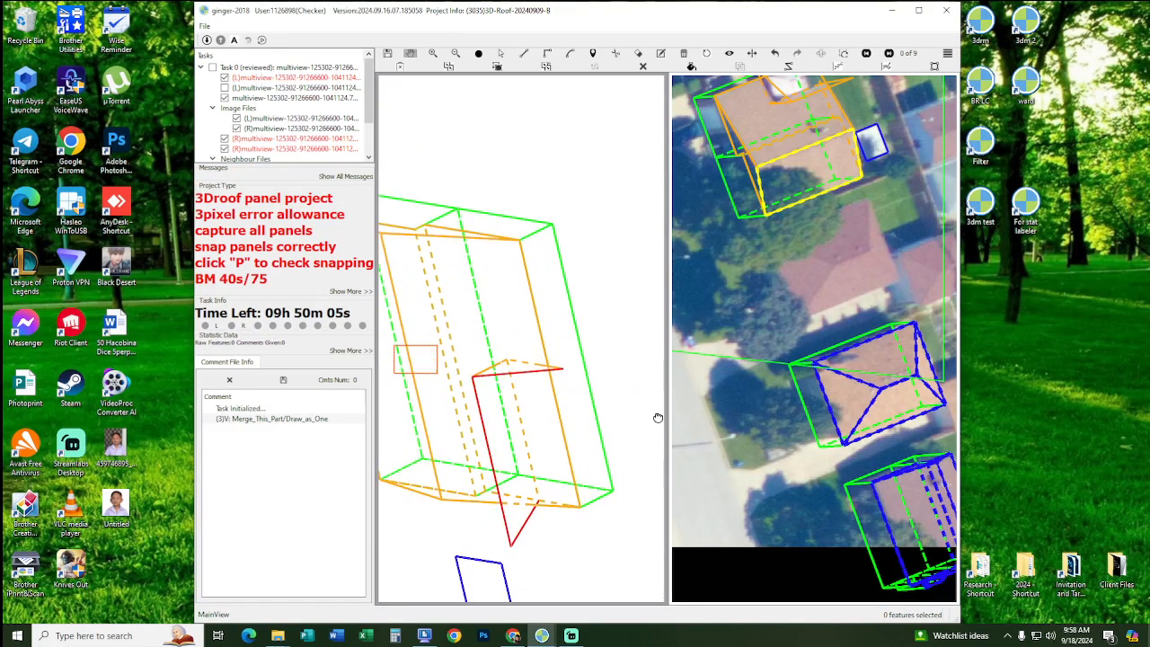
{"action": "middle_click_drag", "start_coordinate": [544, 403], "coordinate": [566, 323]}
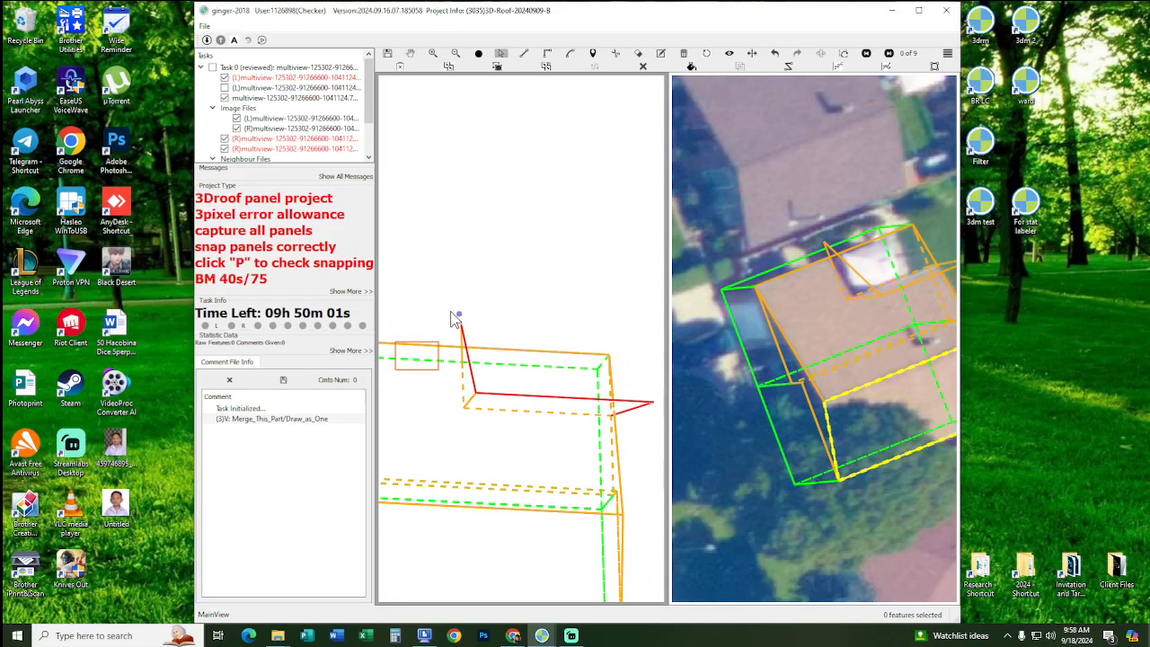
{"action": "left_click_drag", "start_coordinate": [453, 319], "coordinate": [626, 426]}
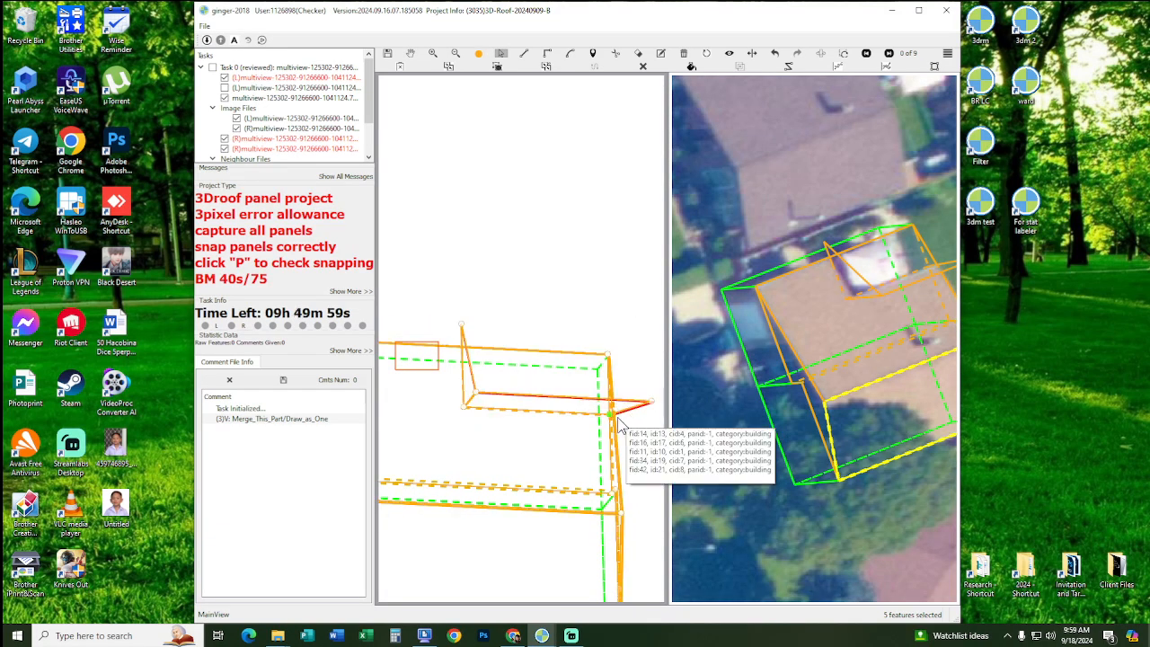
{"action": "scroll", "coordinate": [536, 383], "scroll_direction": "up", "scroll_amount": 2}
{"action": "middle_click_drag", "start_coordinate": [531, 396], "coordinate": [644, 344]}
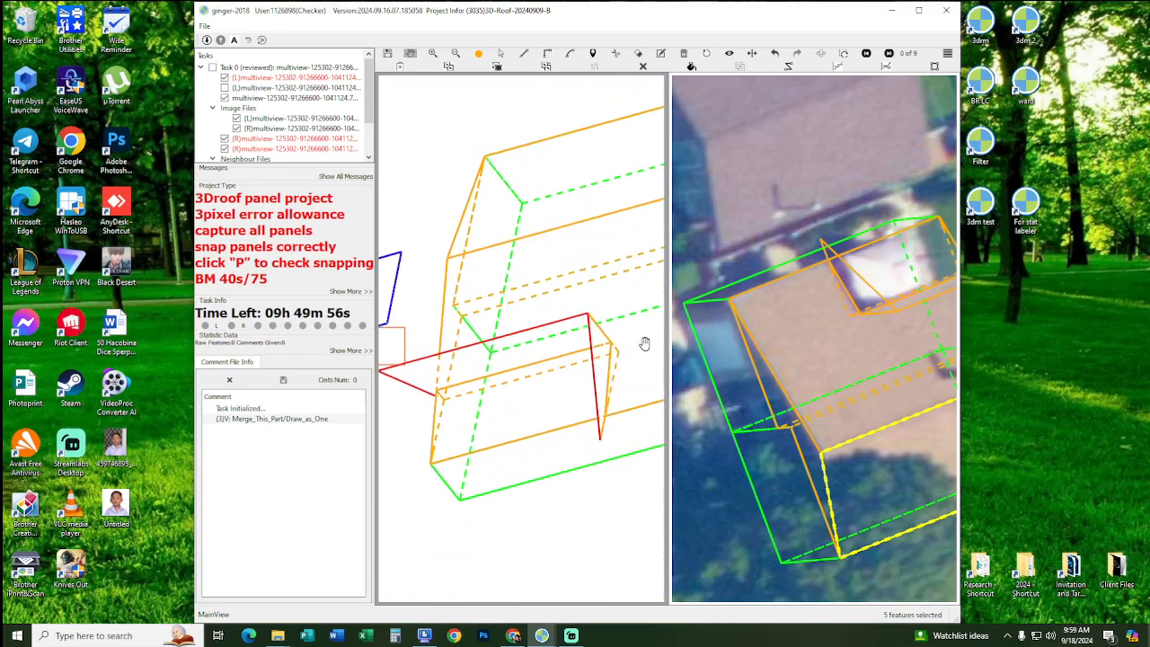
{"action": "left_click", "coordinate": [552, 379]}
{"action": "key", "text": "Delete"}
- Cut the selected roof surfaces along the recess outline and check the snapping with the panels shaded
{"action": "scroll", "coordinate": [539, 378], "scroll_direction": "up", "scroll_amount": 2}
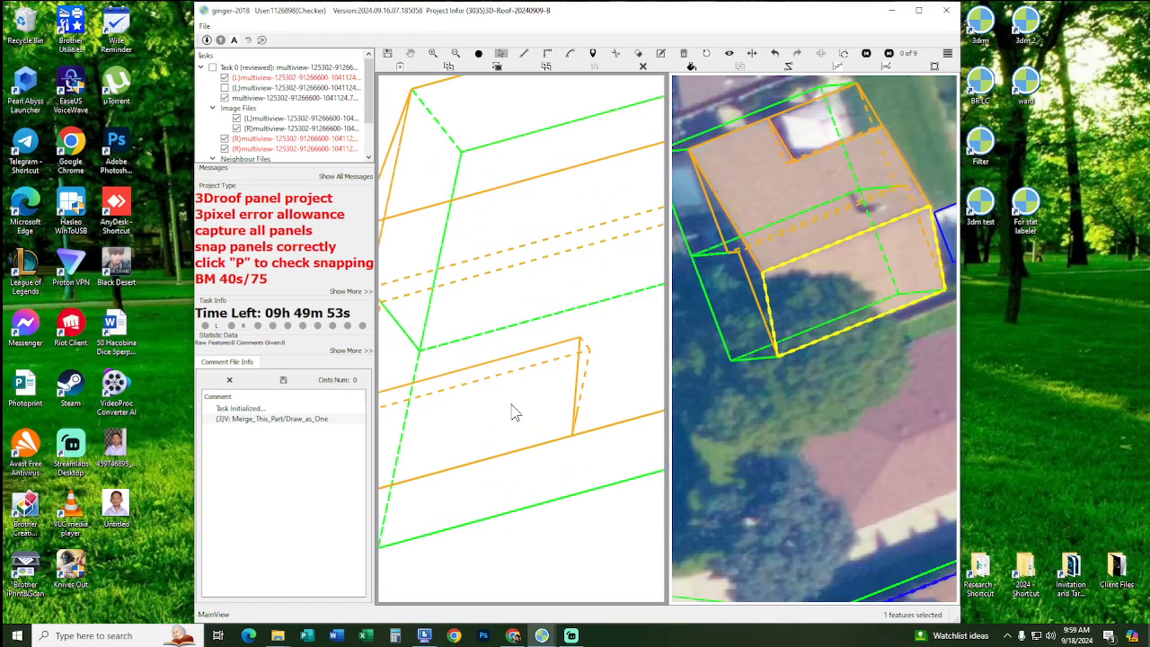
{"action": "middle_click_drag", "start_coordinate": [505, 404], "coordinate": [560, 376]}
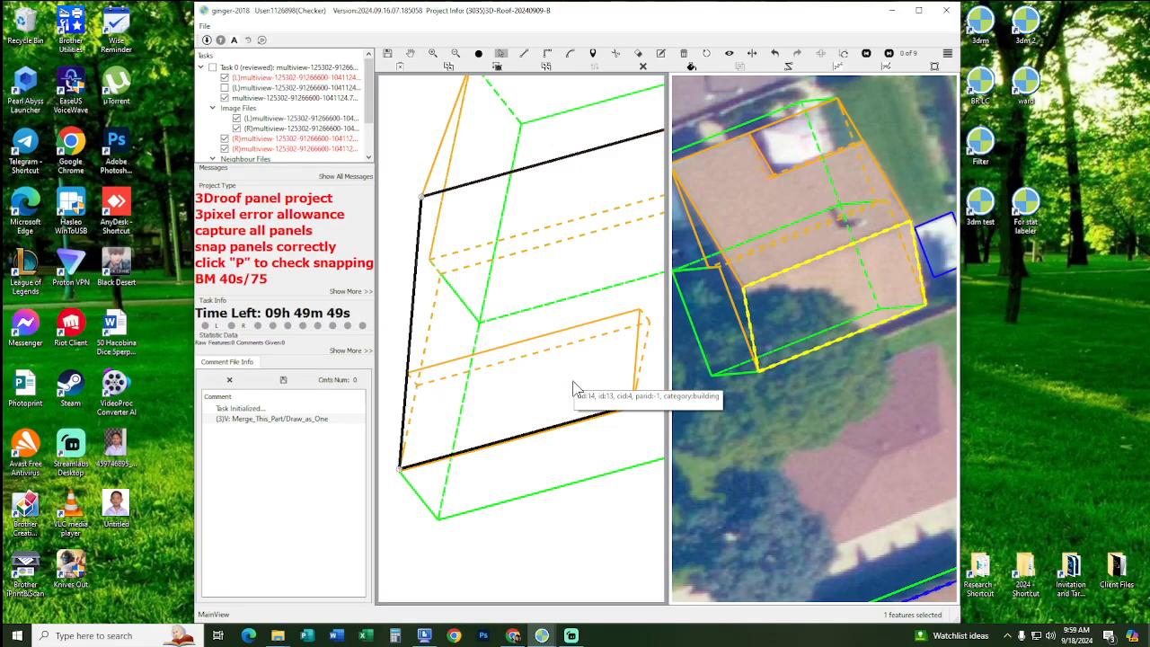
{"action": "mouse_move", "coordinate": [572, 380]}
{"action": "middle_mouse_down"}
{"action": "mouse_move", "coordinate": [545, 375]}
{"action": "mouse_move", "coordinate": [545, 400]}
{"action": "mouse_move", "coordinate": [607, 344]}
{"action": "mouse_move", "coordinate": [662, 333]}
{"action": "mouse_move", "coordinate": [584, 392]}
{"action": "middle_mouse_up"}
{"action": "scroll", "coordinate": [544, 375], "scroll_direction": "down", "scroll_amount": 1}
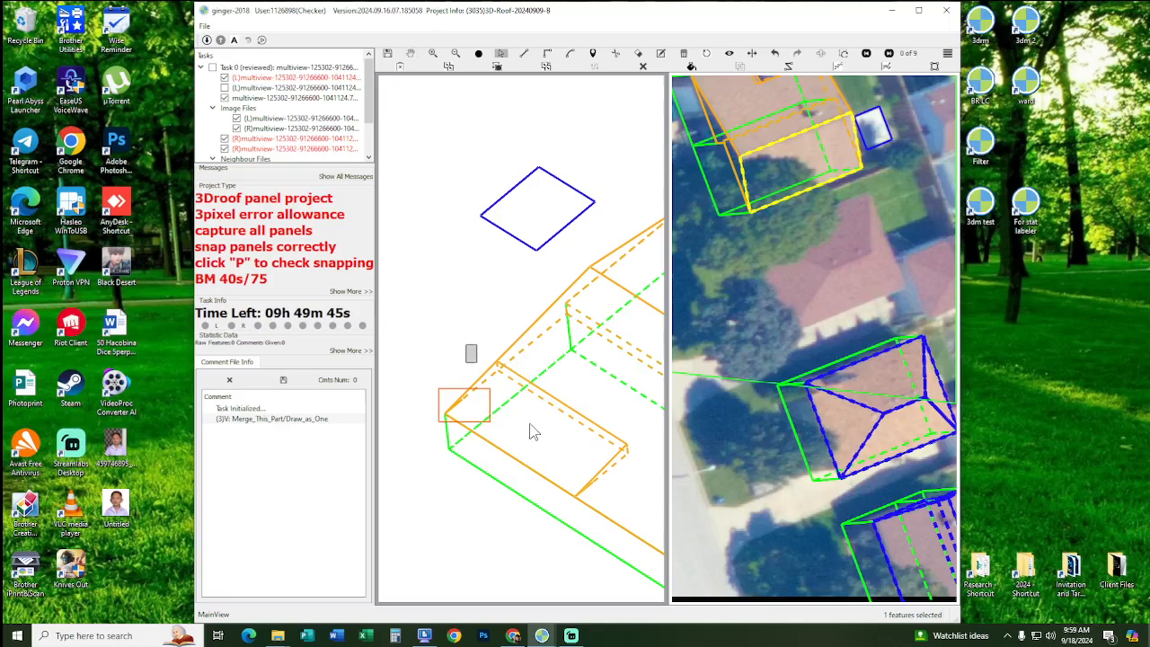
{"action": "left_click_drag", "start_coordinate": [465, 344], "coordinate": [621, 504]}
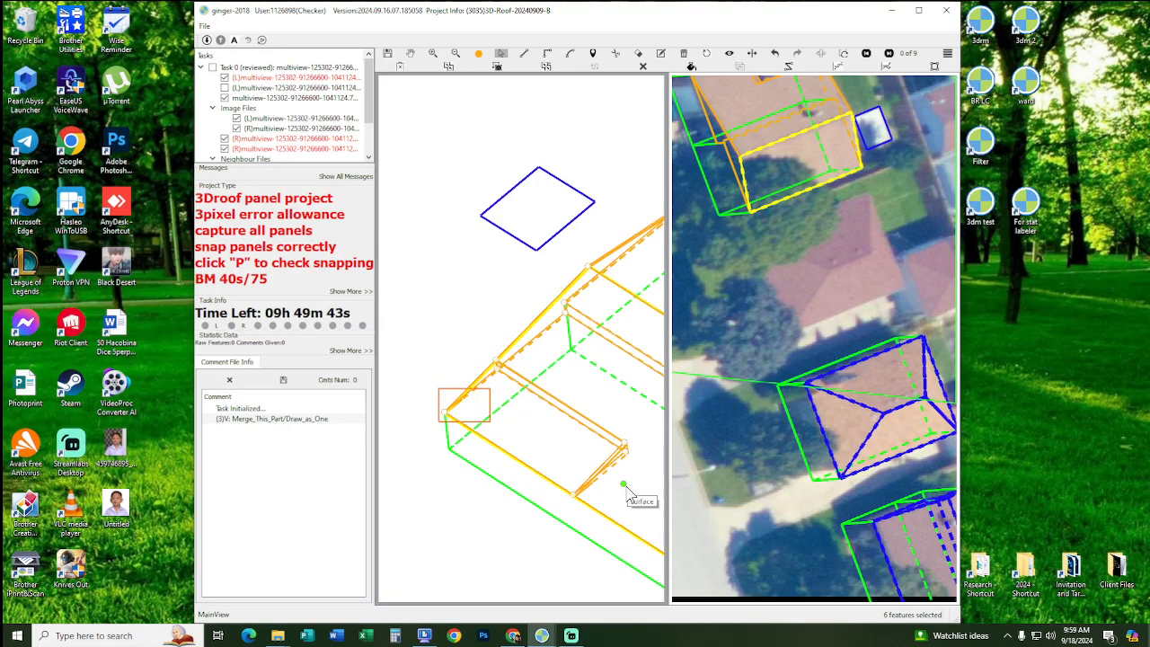
{"action": "left_click", "coordinate": [626, 487]}
{"action": "scroll", "coordinate": [589, 456], "scroll_direction": "up", "scroll_amount": 2}
{"action": "key", "text": "p"}
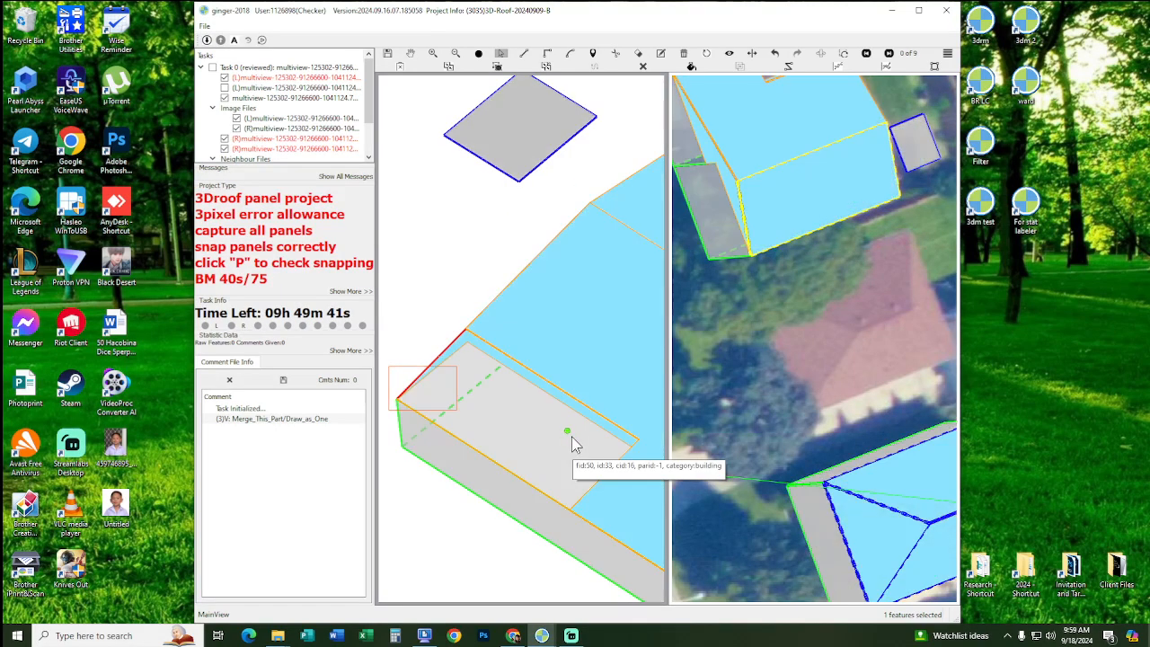
- Remove the leftover sliver face at the gable end of the recess
{"action": "left_click", "coordinate": [489, 377]}
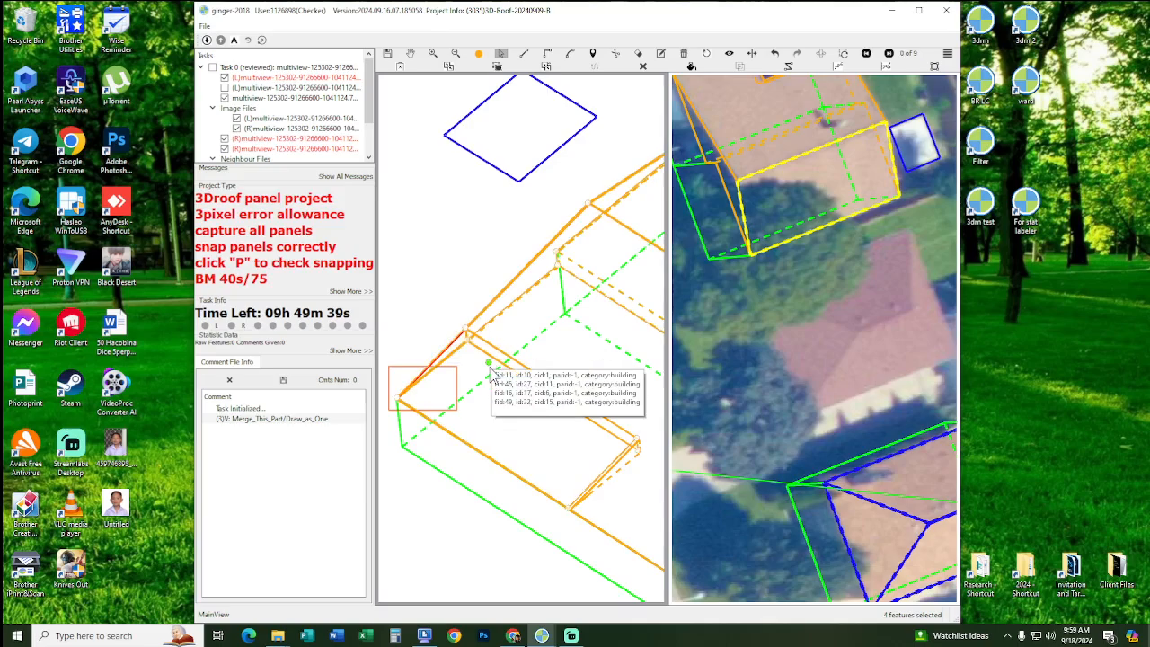
{"action": "left_click", "coordinate": [455, 346]}
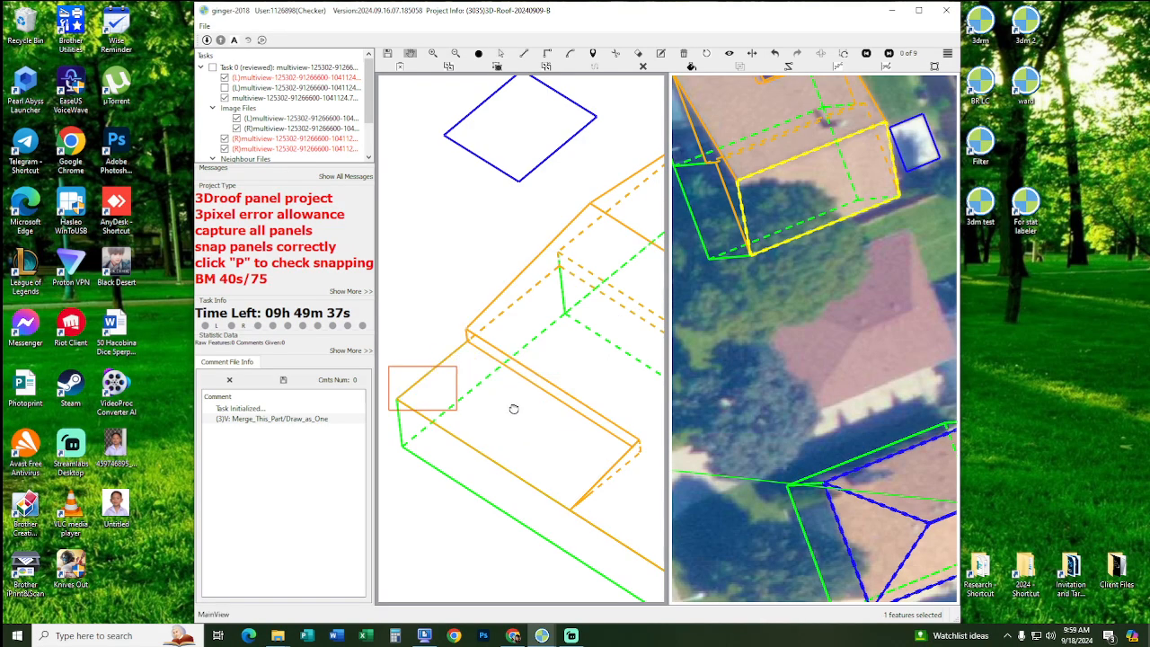
{"action": "middle_click_drag", "start_coordinate": [513, 408], "coordinate": [567, 430]}
{"action": "left_click_drag", "start_coordinate": [568, 430], "coordinate": [675, 377]}
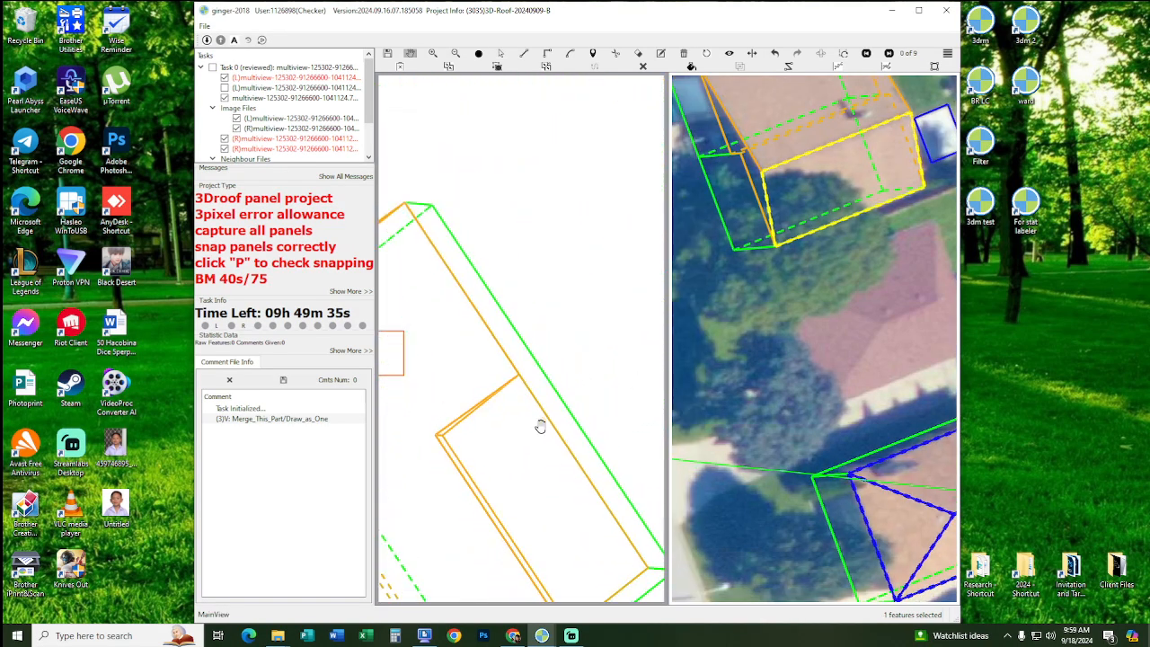
- Examine the recess cut-out with the panels shaded over the aerial images and in the 3D view
{"action": "key", "text": "p"}
{"action": "scroll", "coordinate": [553, 404], "scroll_direction": "up", "scroll_amount": 9}
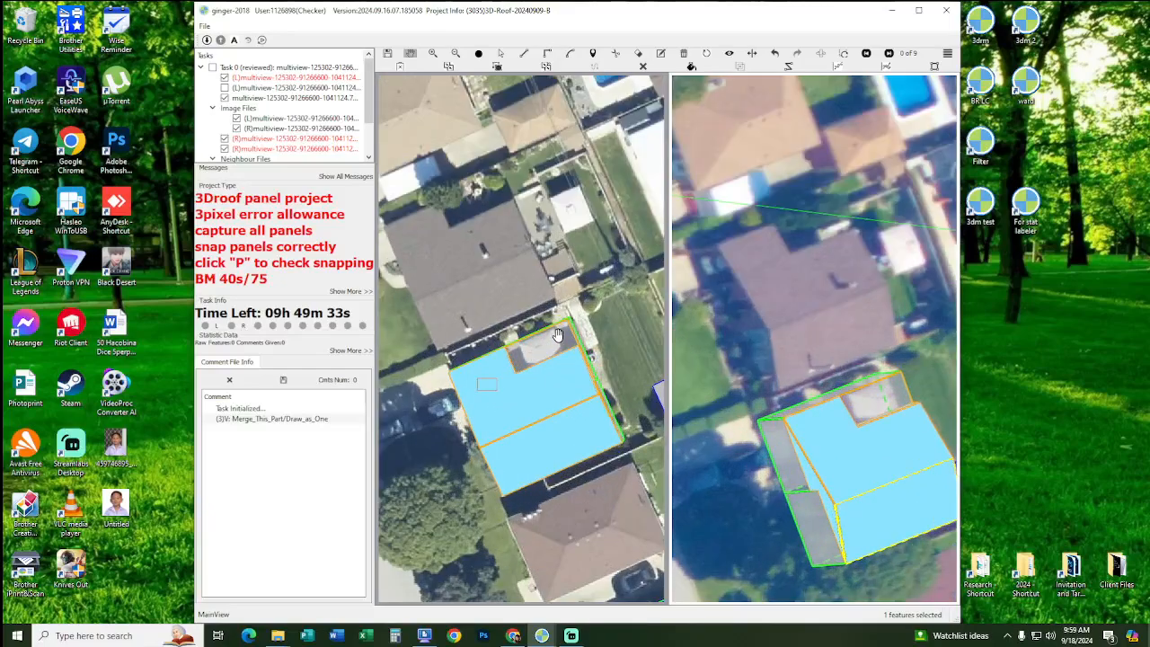
{"action": "key", "text": "p"}
{"action": "key", "text": "p"}
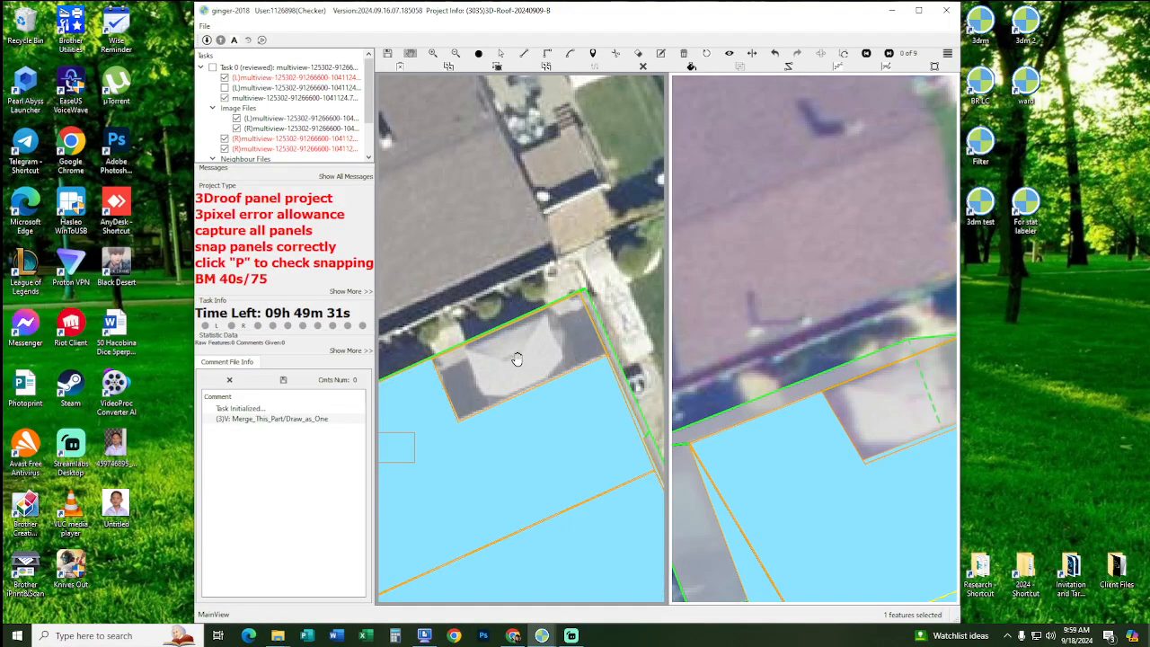
{"action": "left_click_drag", "start_coordinate": [517, 359], "coordinate": [703, 311]}
{"action": "scroll", "coordinate": [614, 353], "scroll_direction": "up", "scroll_amount": 3}
{"action": "key", "text": "p"}
{"action": "key", "text": "p"}
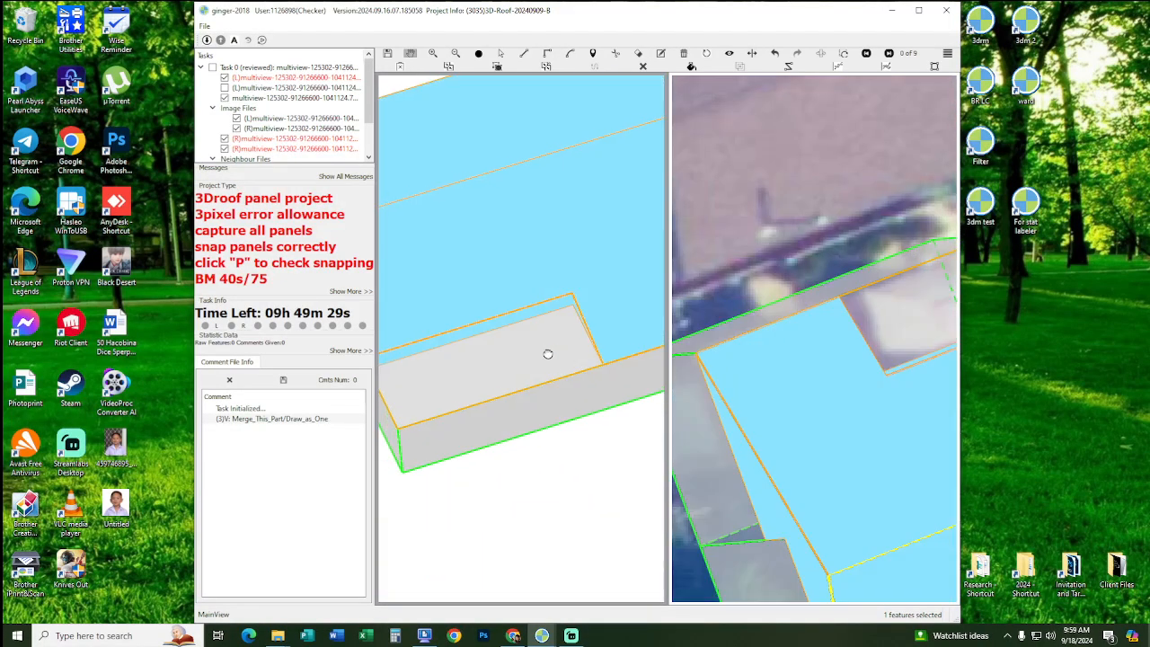
- Try to pull the remaining surface's straight eave edge inward toward the recess's inner corner
{"action": "key", "text": "p"}
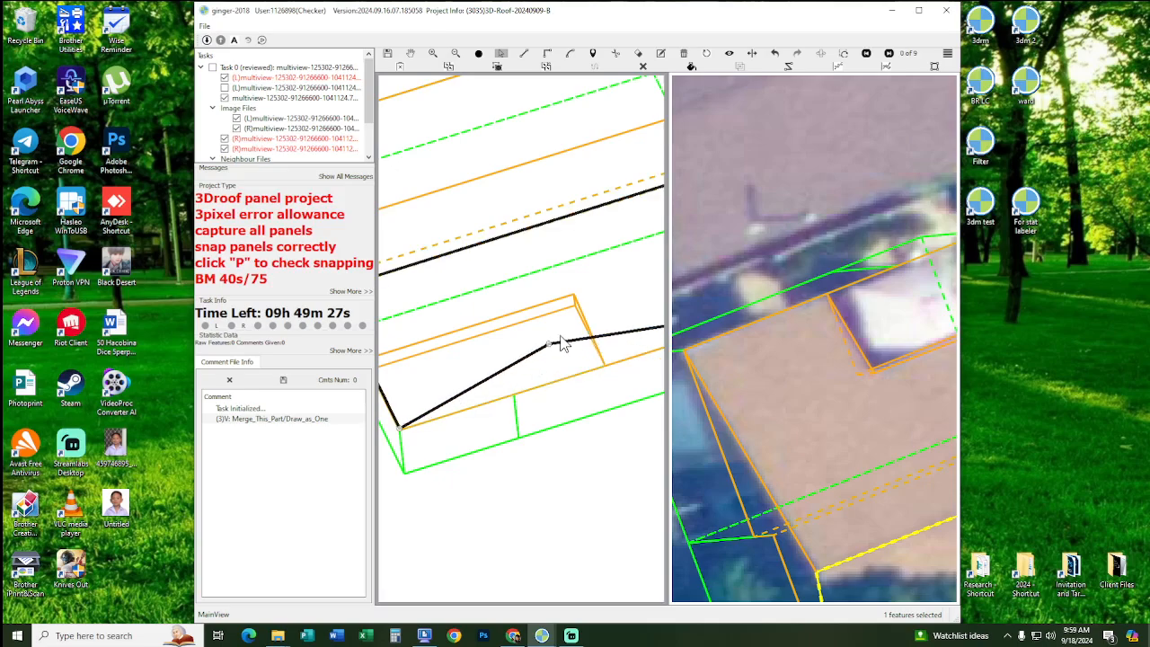
{"action": "left_click_drag", "start_coordinate": [560, 336], "coordinate": [574, 324]}
{"action": "key", "text": "ctrl+z"}
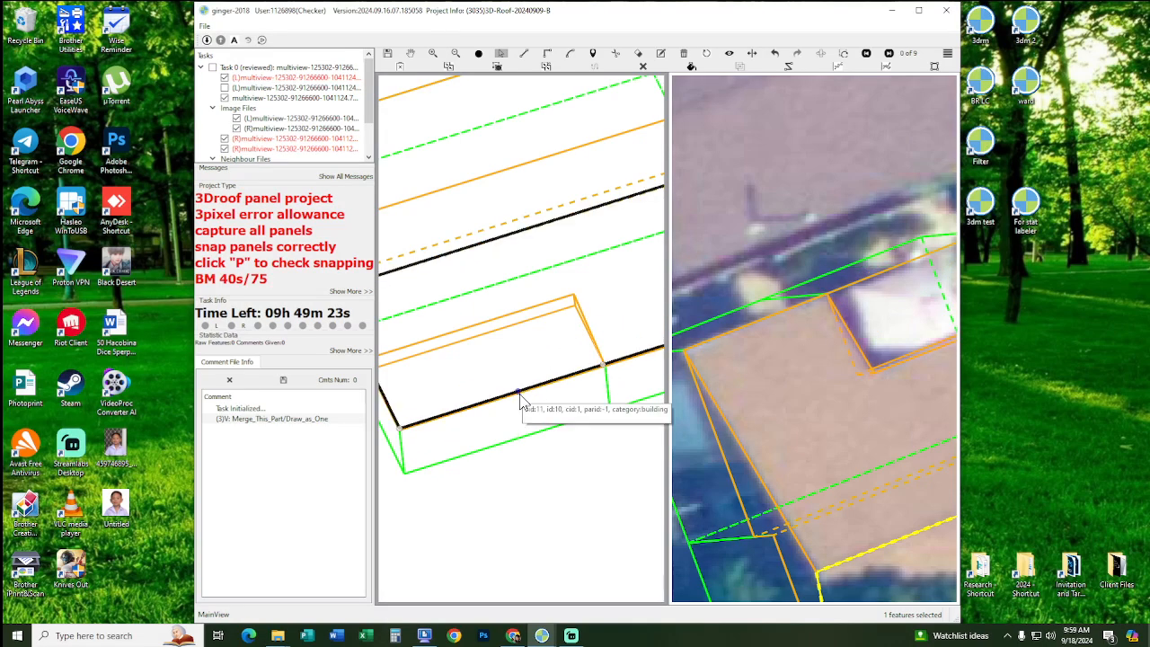
- Snap the remaining surface's eave corners onto the recess's inner edge and shade the panels to check the snapping
{"action": "left_click_drag", "start_coordinate": [526, 390], "coordinate": [574, 307]}
{"action": "middle_click_drag", "start_coordinate": [451, 374], "coordinate": [531, 382]}
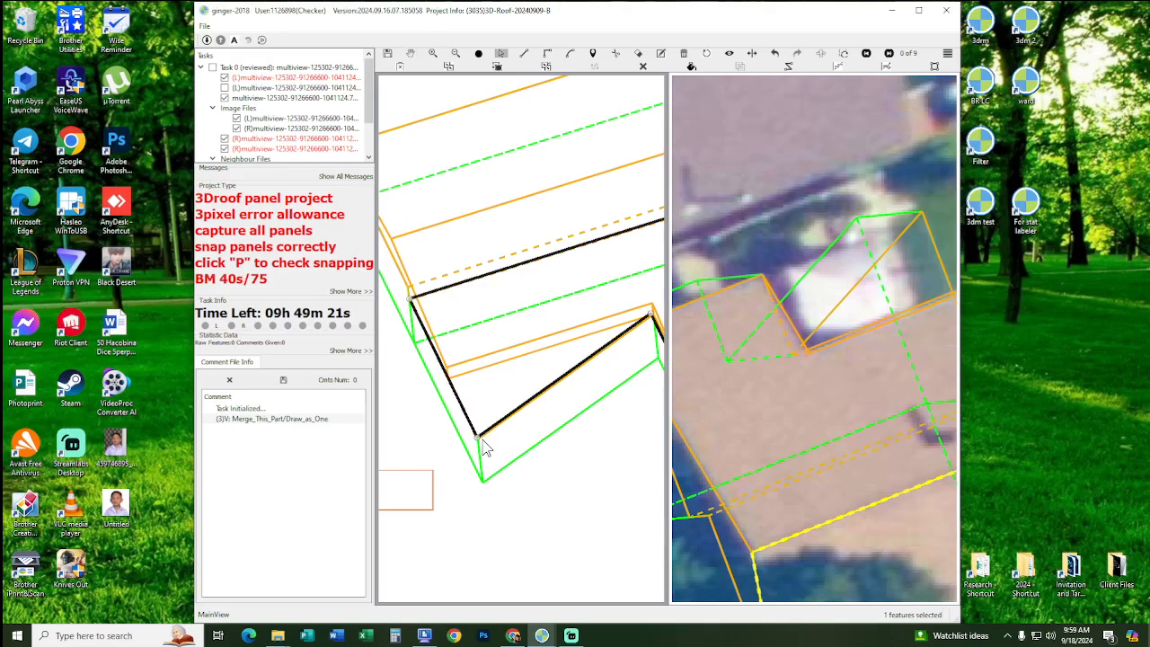
{"action": "left_click_drag", "start_coordinate": [480, 437], "coordinate": [448, 379]}
{"action": "key", "text": "p"}
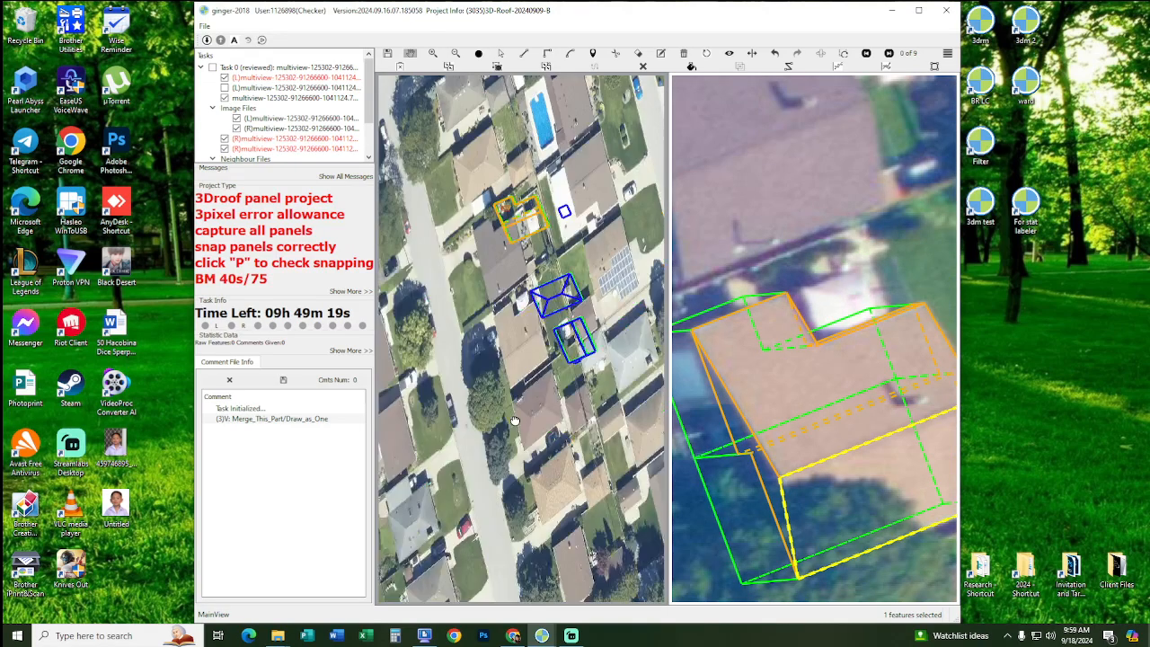
- Examine the recess edges against the aerial images, both with the panels shaded and as outlines
{"action": "scroll", "coordinate": [521, 414], "scroll_direction": "down", "scroll_amount": 6}
{"action": "scroll", "coordinate": [537, 405], "scroll_direction": "up", "scroll_amount": 8}
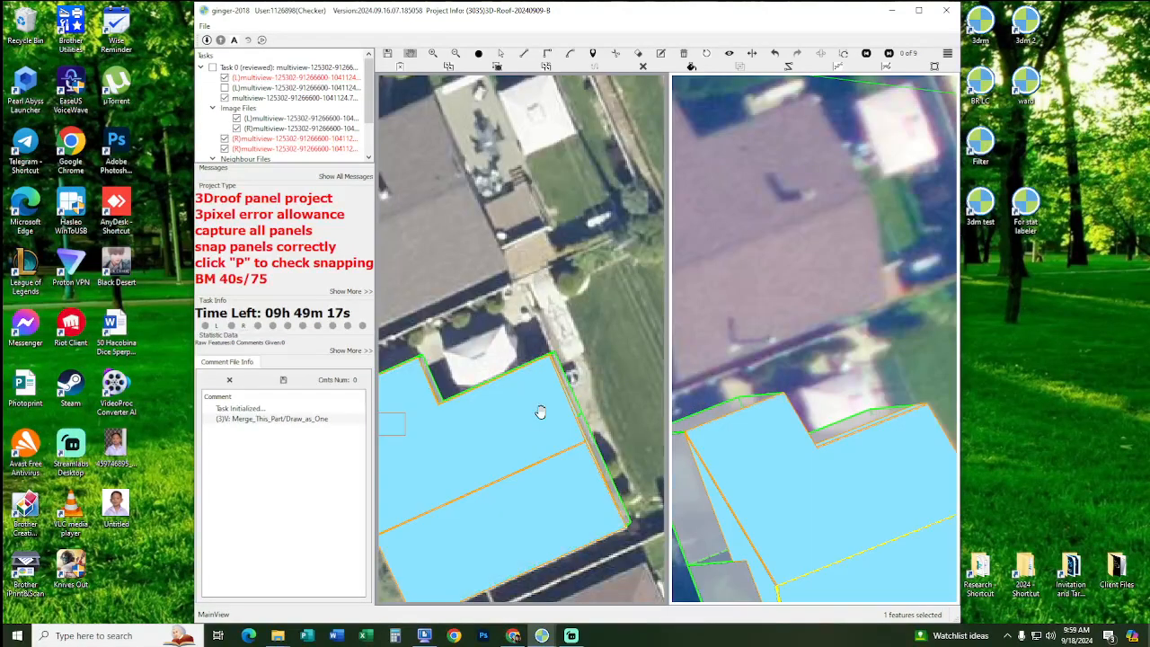
{"action": "scroll", "coordinate": [537, 415], "scroll_direction": "down", "scroll_amount": 2}
{"action": "middle_click_drag", "start_coordinate": [483, 438], "coordinate": [477, 465]}
{"action": "key", "text": "p"}
{"action": "scroll", "coordinate": [521, 485], "scroll_direction": "down", "scroll_amount": 8}
{"action": "key", "text": "space"}
{"action": "scroll", "coordinate": [549, 428], "scroll_direction": "up", "scroll_amount": 4}
{"action": "key", "text": "space"}
{"action": "scroll", "coordinate": [557, 376], "scroll_direction": "up", "scroll_amount": 5}
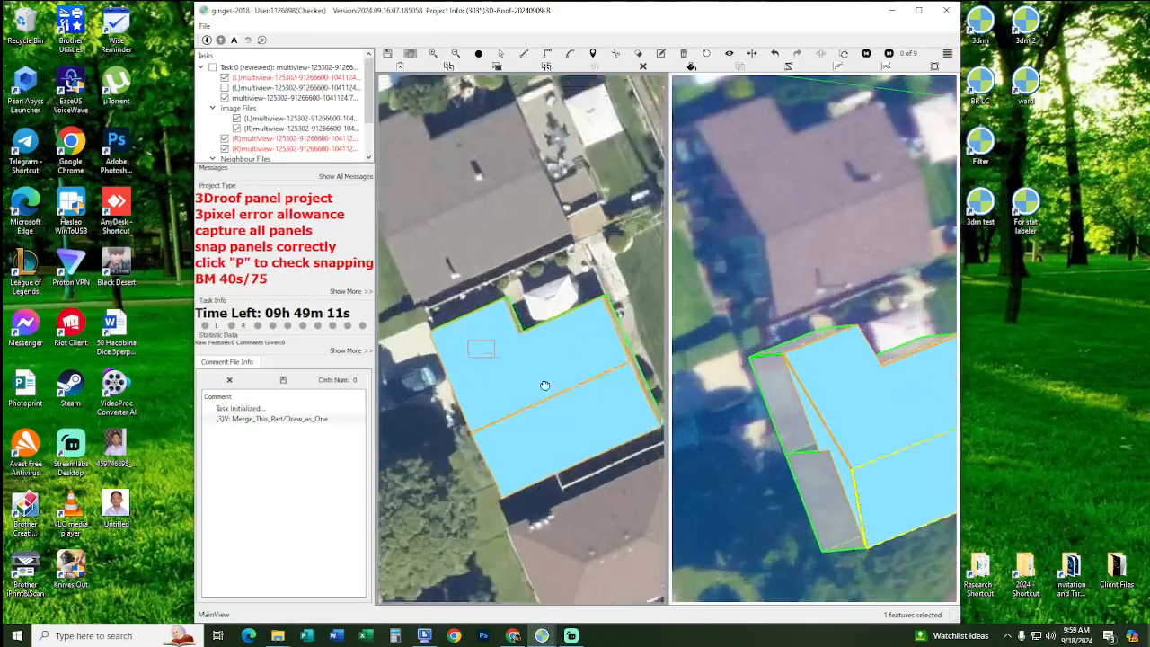
{"action": "scroll", "coordinate": [542, 346], "scroll_direction": "up", "scroll_amount": 1}
{"action": "left_click_drag", "start_coordinate": [542, 336], "coordinate": [513, 474]}
{"action": "scroll", "coordinate": [508, 467], "scroll_direction": "up", "scroll_amount": 2}
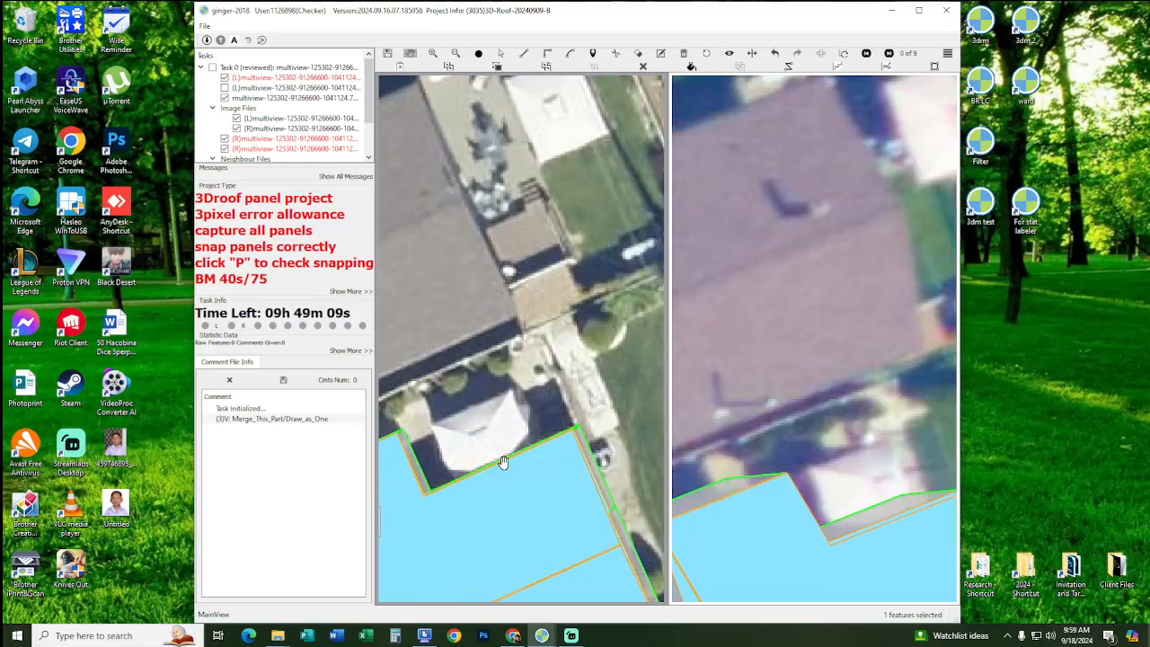
{"action": "scroll", "coordinate": [503, 462], "scroll_direction": "up", "scroll_amount": 4}
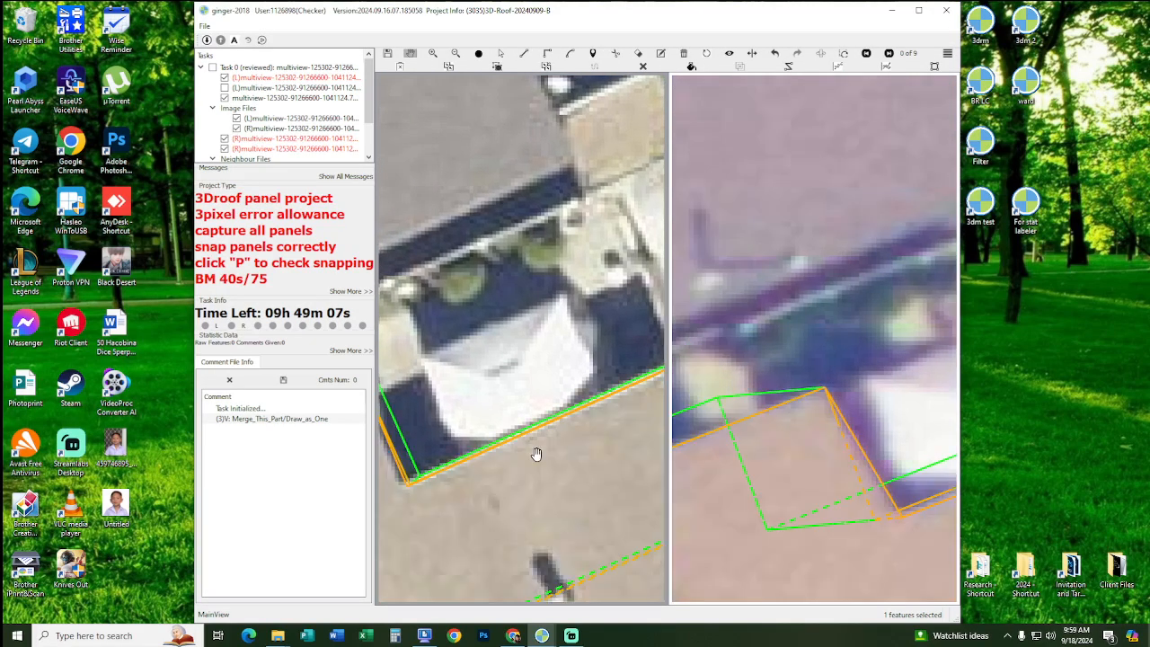
{"action": "scroll", "coordinate": [536, 453], "scroll_direction": "down", "scroll_amount": 5}
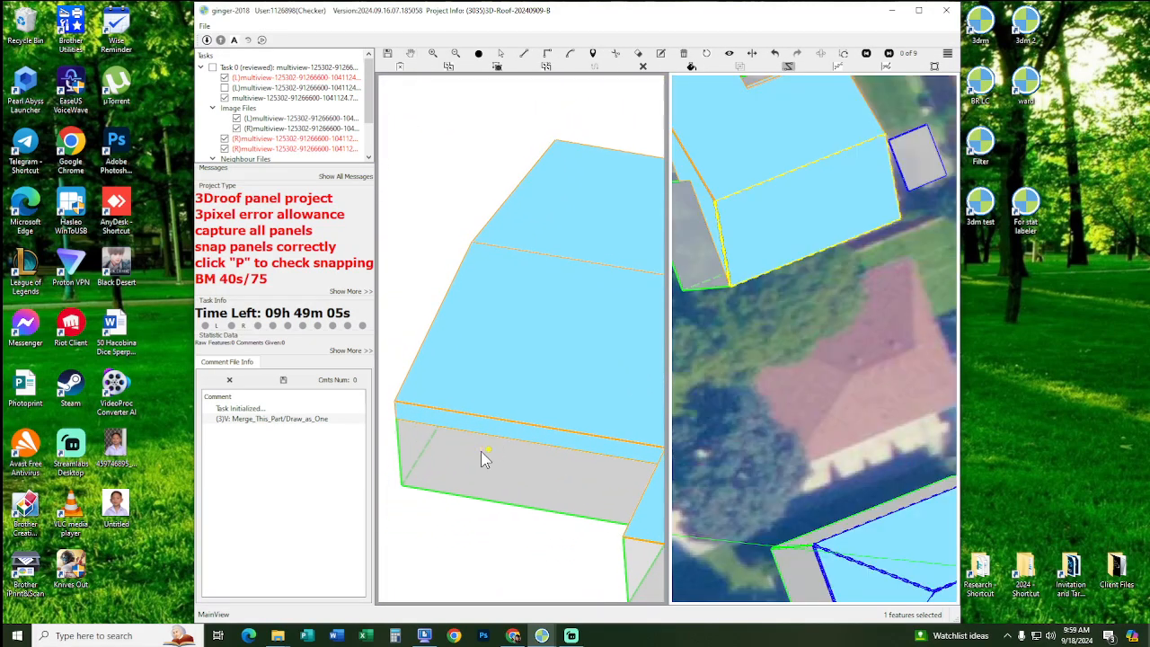
{"action": "left_click", "coordinate": [603, 475]}
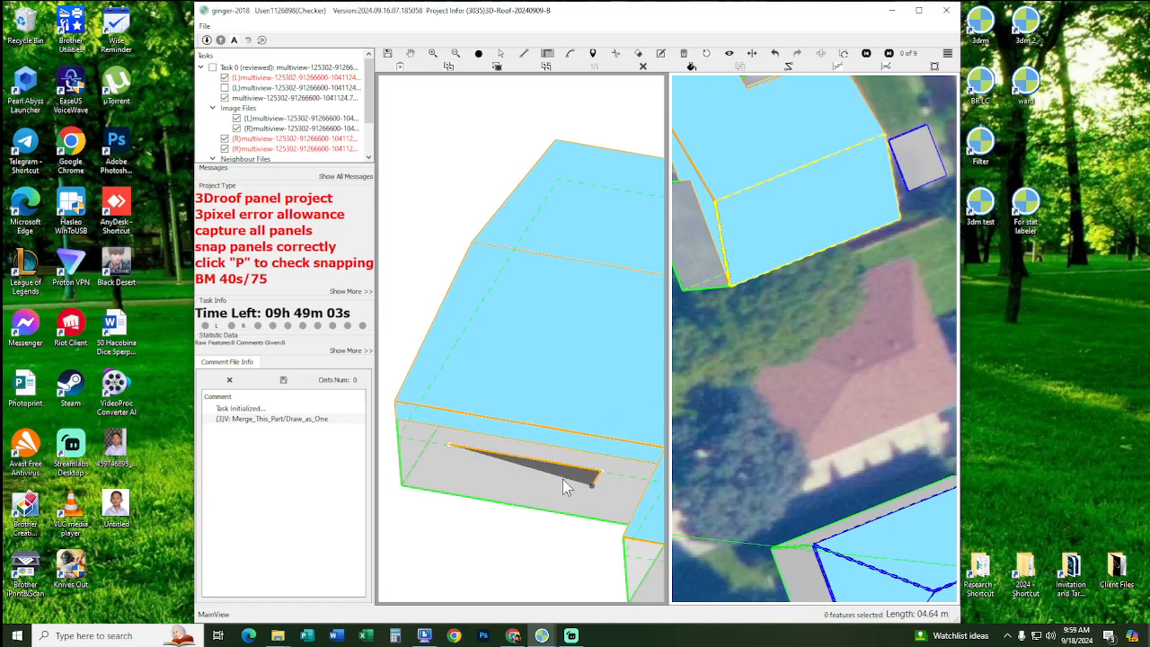
{"action": "key", "text": "Escape"}
{"action": "key", "text": "n"}
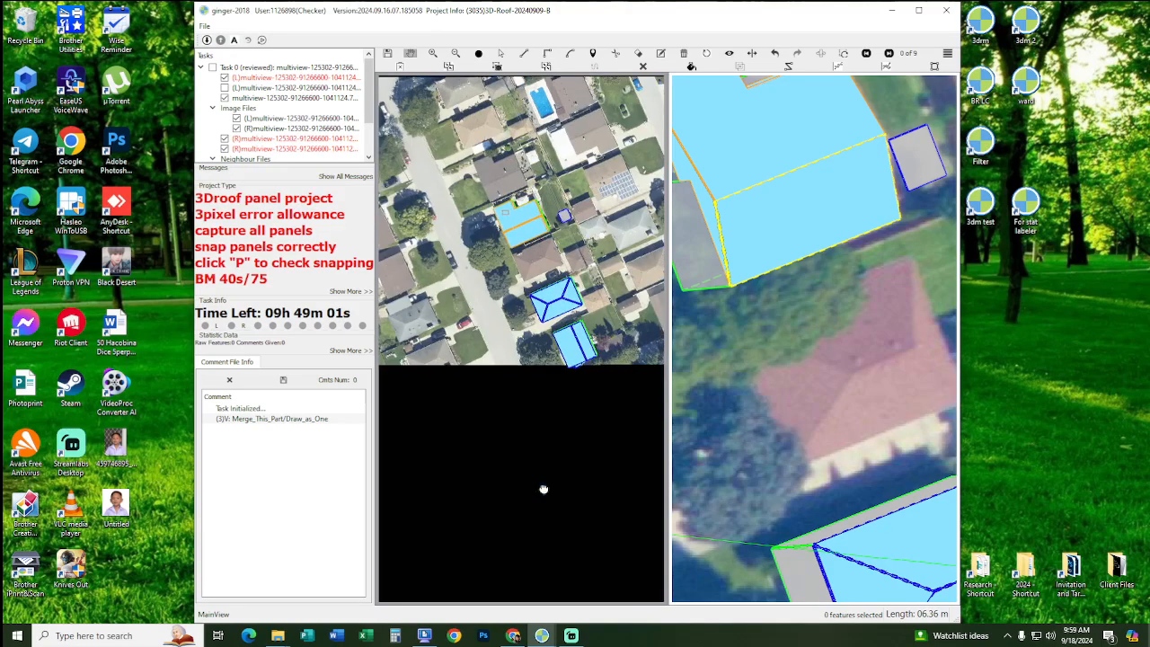
- Swap the left and right aerial images and draw a rectangular outline around the white canopy roof in the recess
{"action": "scroll", "coordinate": [594, 342], "scroll_direction": "up", "scroll_amount": 4}
{"action": "scroll", "coordinate": [772, 371], "scroll_direction": "up", "scroll_amount": 3}
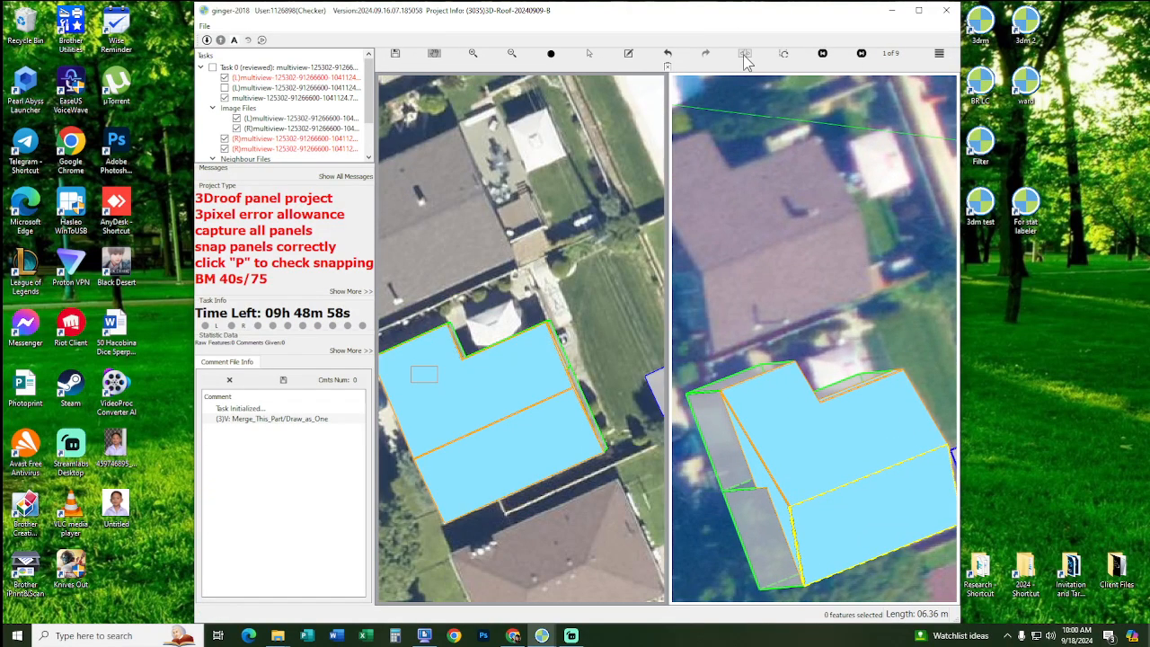
{"action": "left_click", "coordinate": [743, 56]}
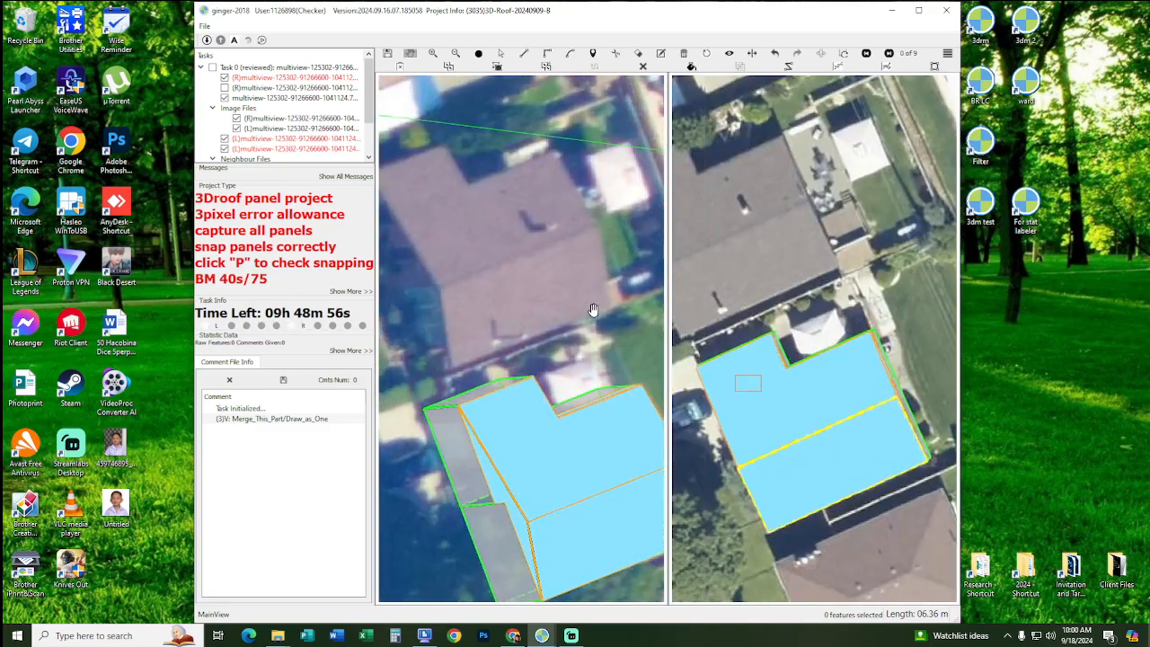
{"action": "scroll", "coordinate": [585, 400], "scroll_direction": "up", "scroll_amount": 3}
{"action": "left_click_drag", "start_coordinate": [604, 422], "coordinate": [587, 398]}
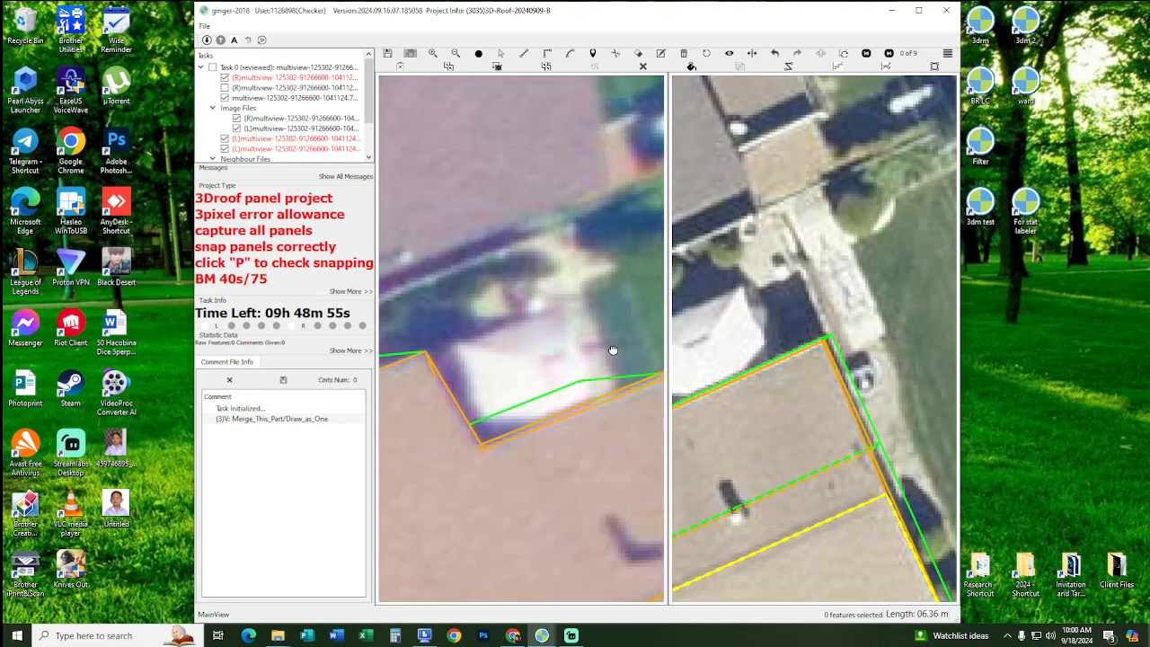
{"action": "key", "text": "p"}
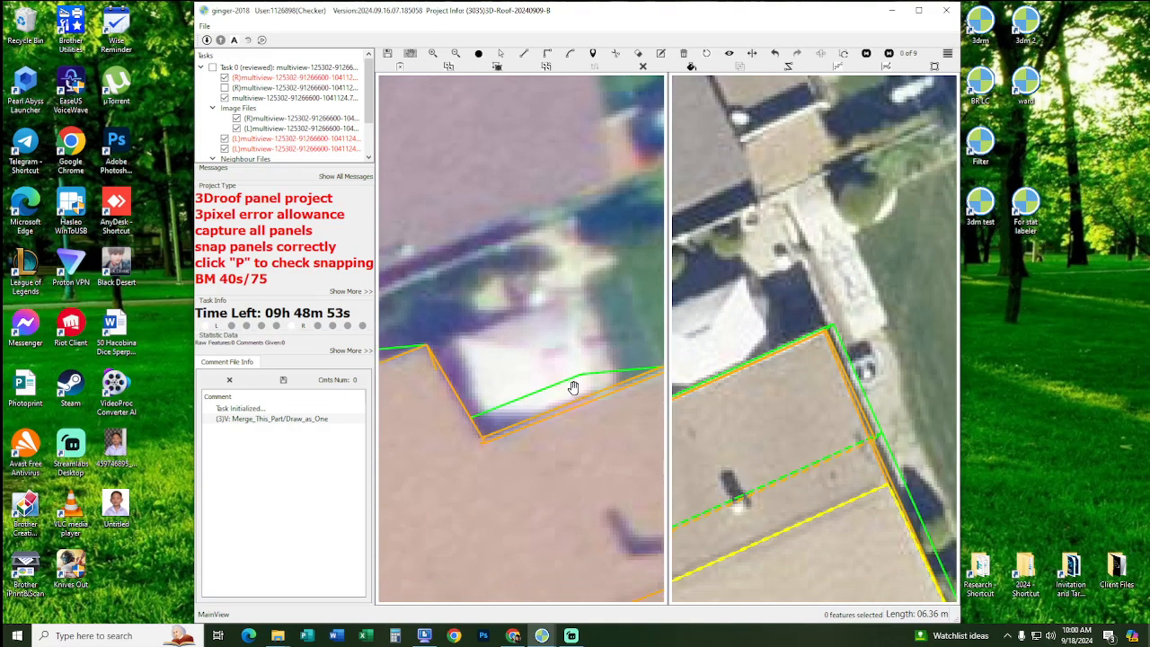
{"action": "scroll", "coordinate": [601, 386], "scroll_direction": "up", "scroll_amount": 2}
{"action": "middle_click_drag", "start_coordinate": [487, 438], "coordinate": [541, 413]}
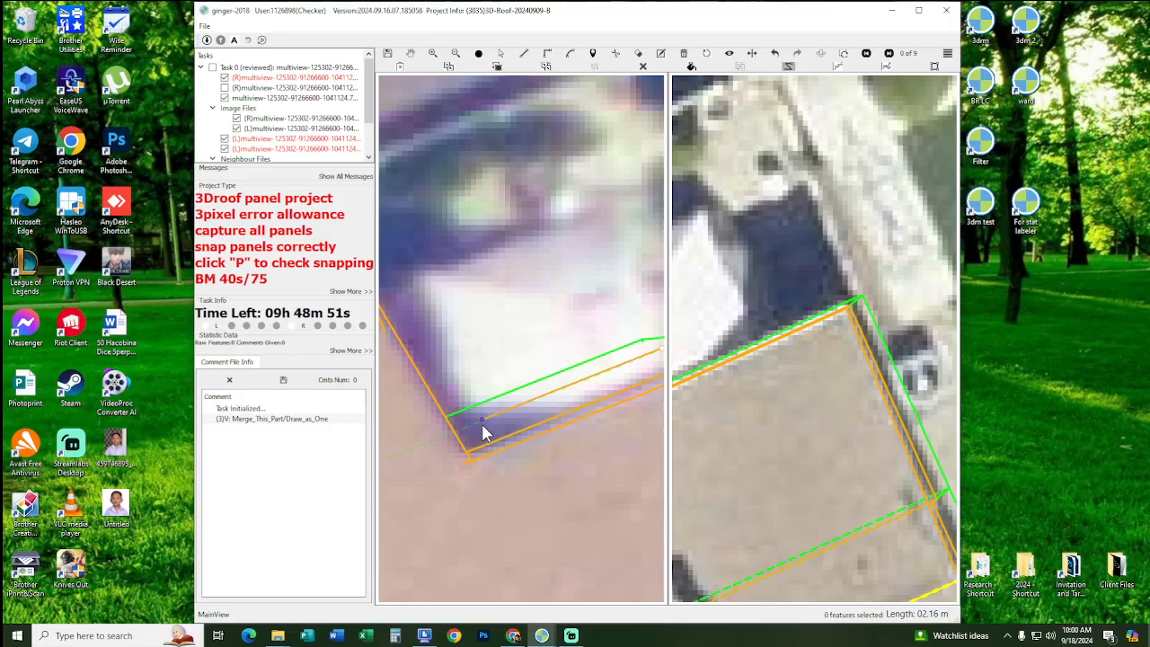
{"action": "middle_click_drag", "start_coordinate": [455, 308], "coordinate": [352, 382]}
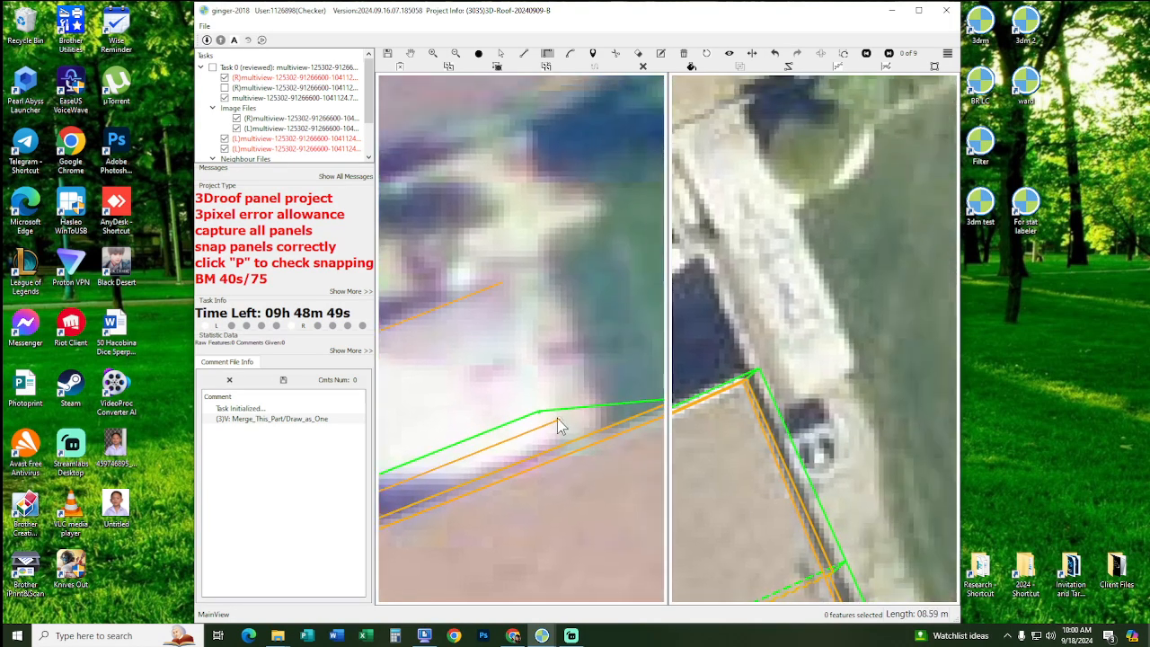
{"action": "left_click", "coordinate": [561, 420]}
{"action": "scroll", "coordinate": [561, 421], "scroll_direction": "down", "scroll_amount": 2}
{"action": "middle_click_drag", "start_coordinate": [698, 389], "coordinate": [810, 348]}
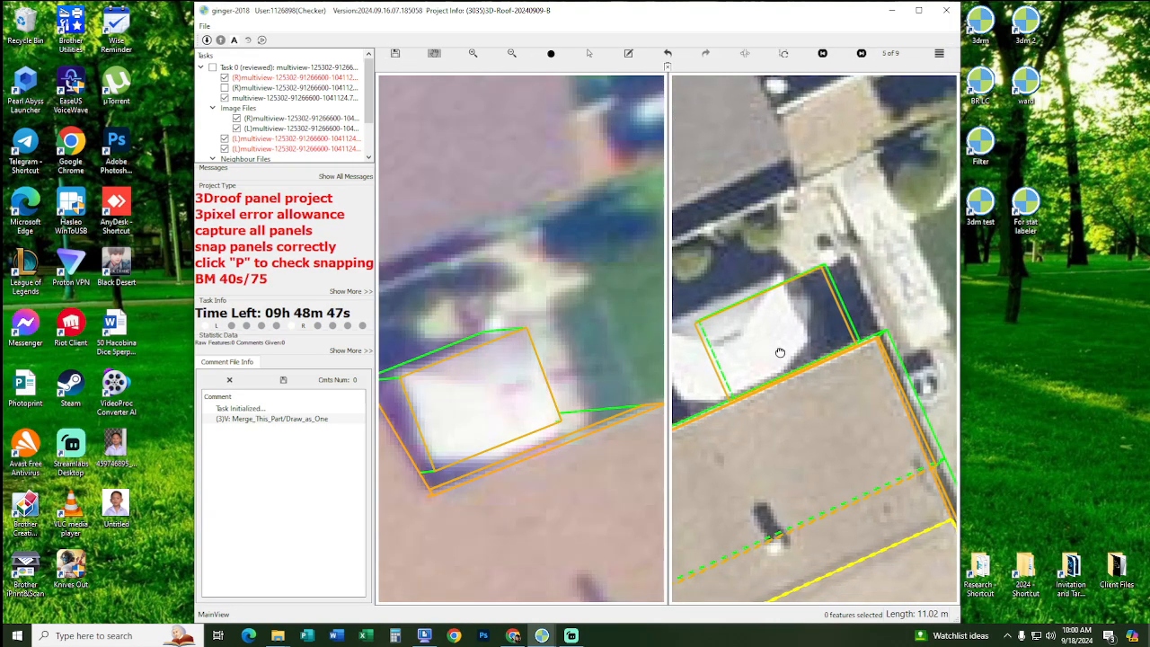
- Swap the aerial images back and shift the new outline to match the white canopy's roof edges
{"action": "left_click", "coordinate": [745, 54]}
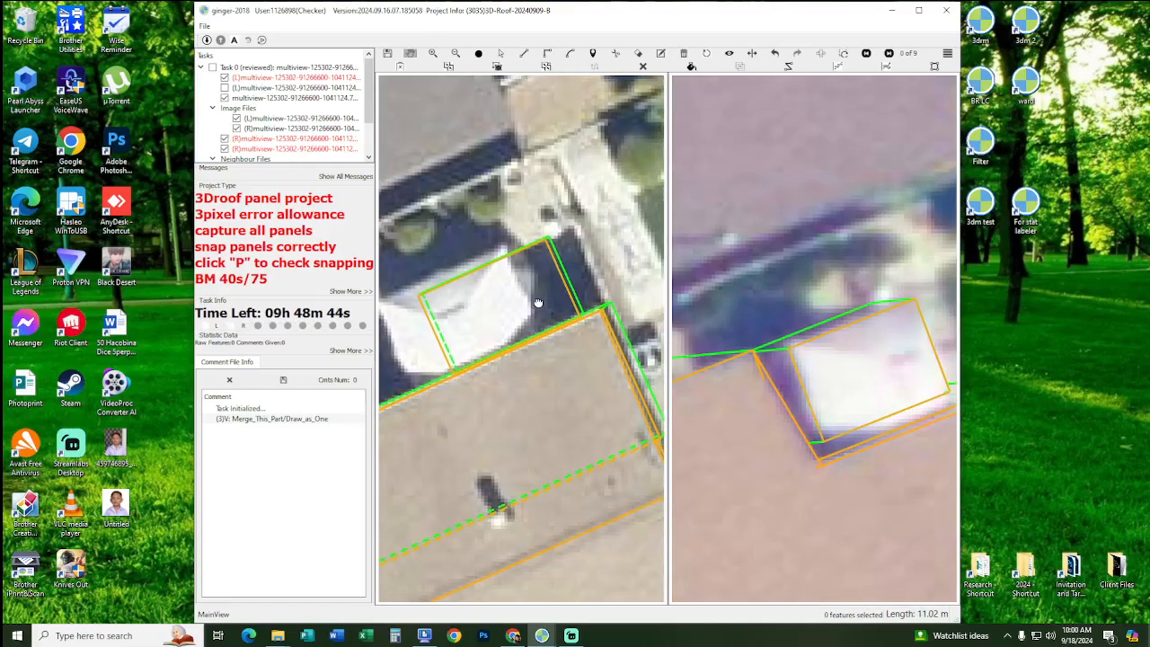
{"action": "left_click_drag", "start_coordinate": [474, 341], "coordinate": [541, 374]}
{"action": "scroll", "coordinate": [507, 373], "scroll_direction": "up", "scroll_amount": 2}
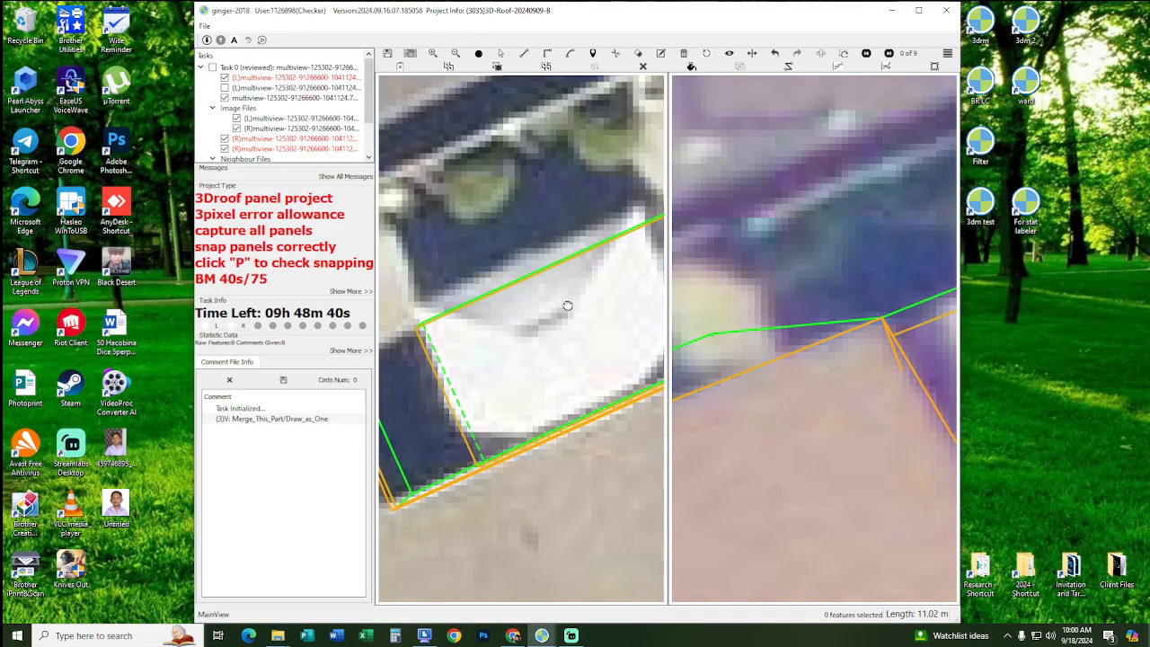
{"action": "left_click_drag", "start_coordinate": [660, 284], "coordinate": [578, 331]}
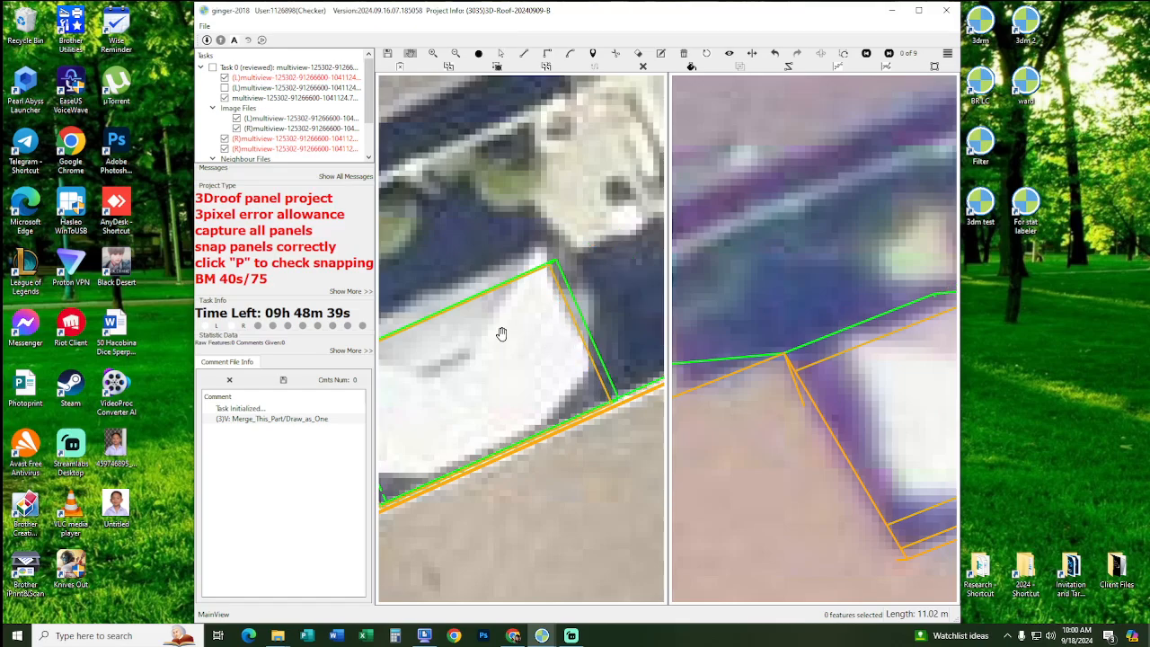
{"action": "middle_click_drag", "start_coordinate": [500, 333], "coordinate": [572, 356]}
{"action": "left_click_drag", "start_coordinate": [519, 335], "coordinate": [511, 312]}
{"action": "scroll", "coordinate": [512, 321], "scroll_direction": "down", "scroll_amount": 4}
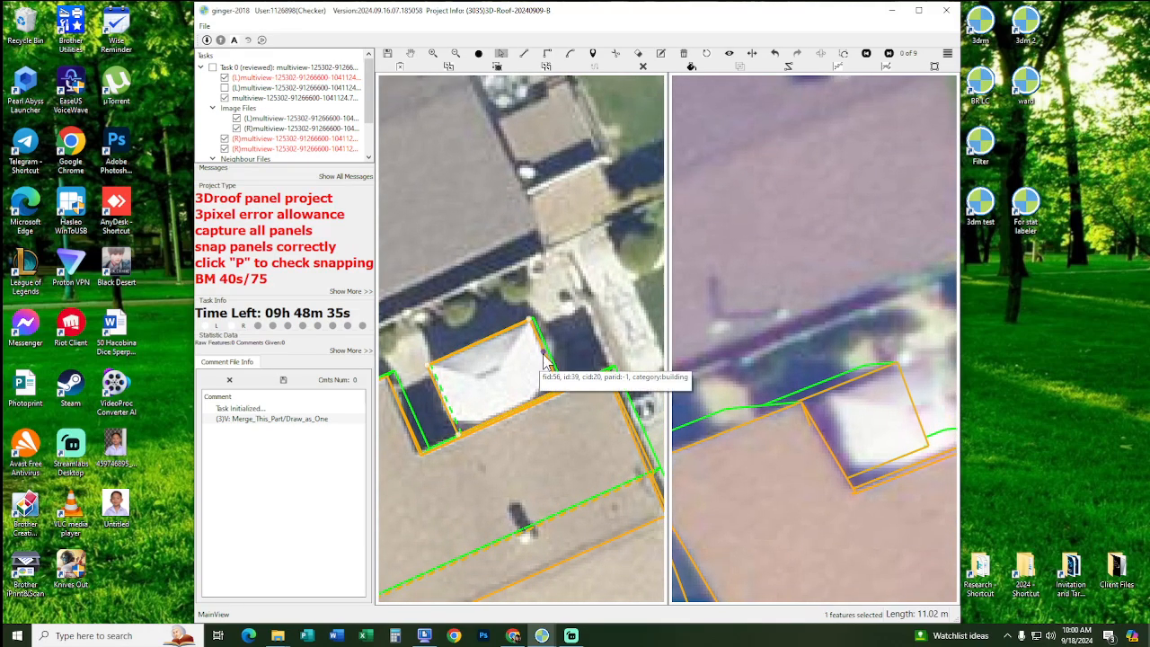
{"action": "left_click", "coordinate": [542, 359]}
{"action": "key", "text": "Escape"}
- Draw a guide line from the white canopy's peak outward past its outline
{"action": "scroll", "coordinate": [526, 376], "scroll_direction": "down", "scroll_amount": 2}
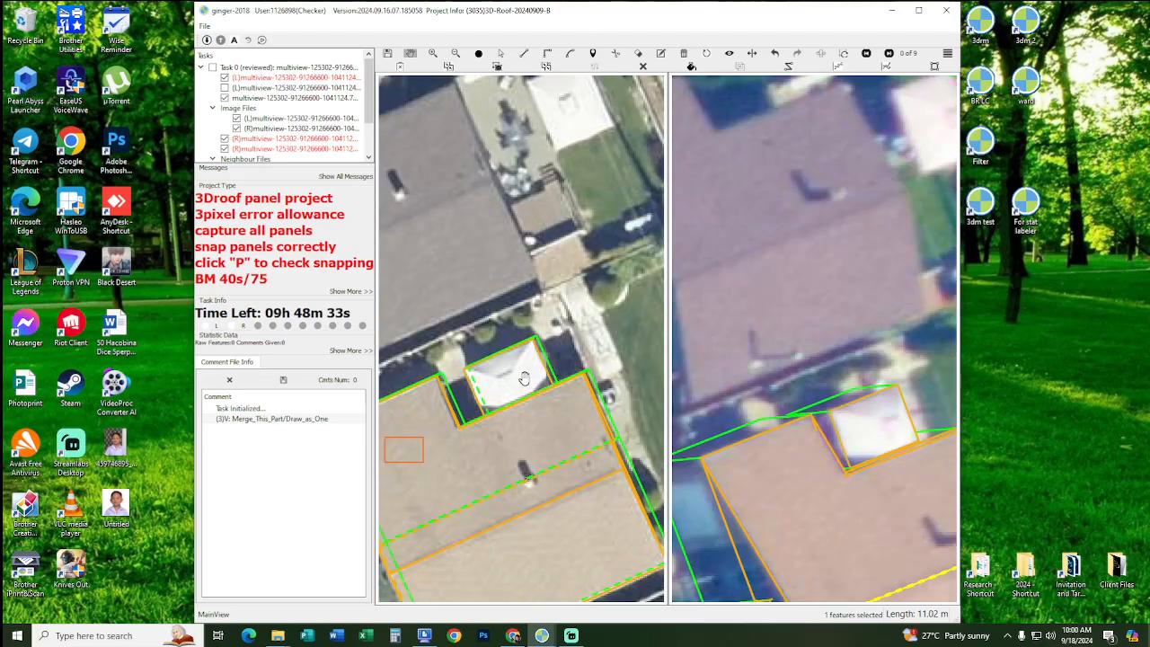
{"action": "key", "text": "space"}
{"action": "mouse_move", "coordinate": [524, 378]}
{"action": "left_mouse_down"}
{"action": "mouse_move", "coordinate": [511, 377]}
{"action": "mouse_move", "coordinate": [534, 384]}
{"action": "left_mouse_up"}
{"action": "key", "text": "space"}
{"action": "scroll", "coordinate": [529, 387], "scroll_direction": "up", "scroll_amount": 3}
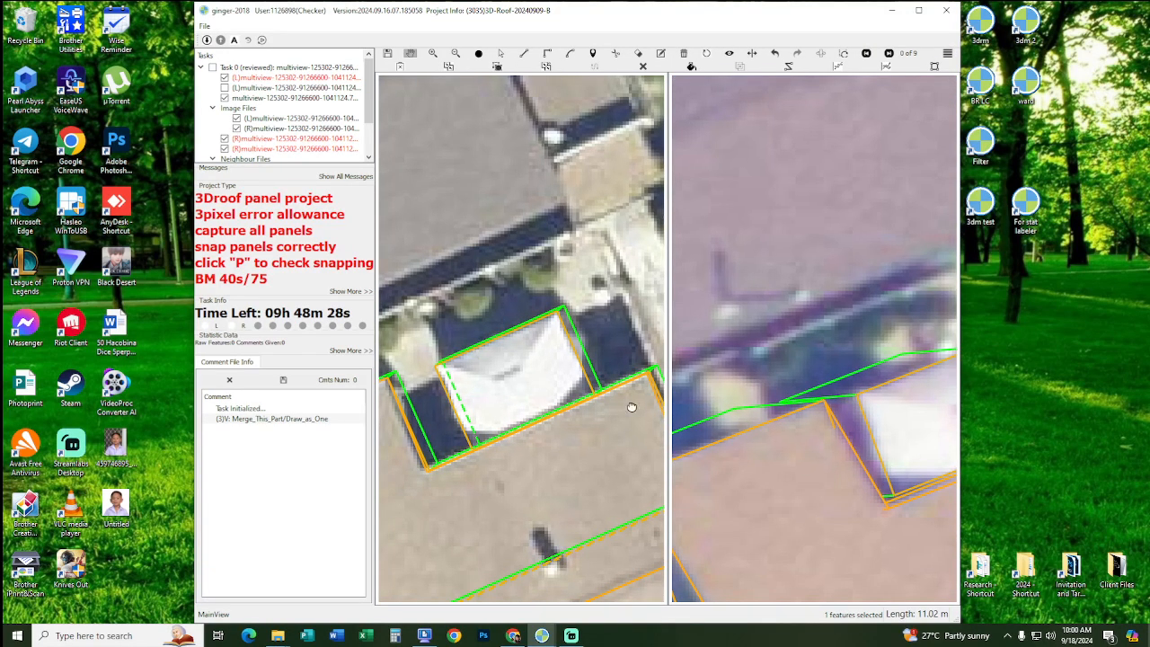
{"action": "left_click_drag", "start_coordinate": [631, 407], "coordinate": [565, 422]}
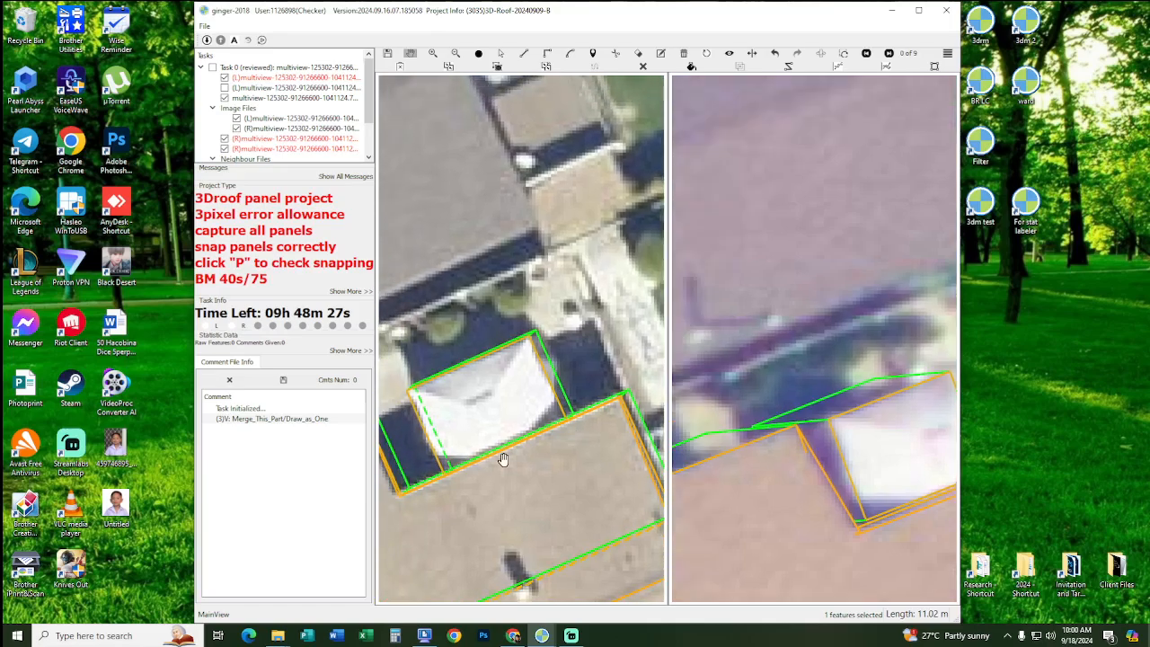
{"action": "key", "text": "s"}
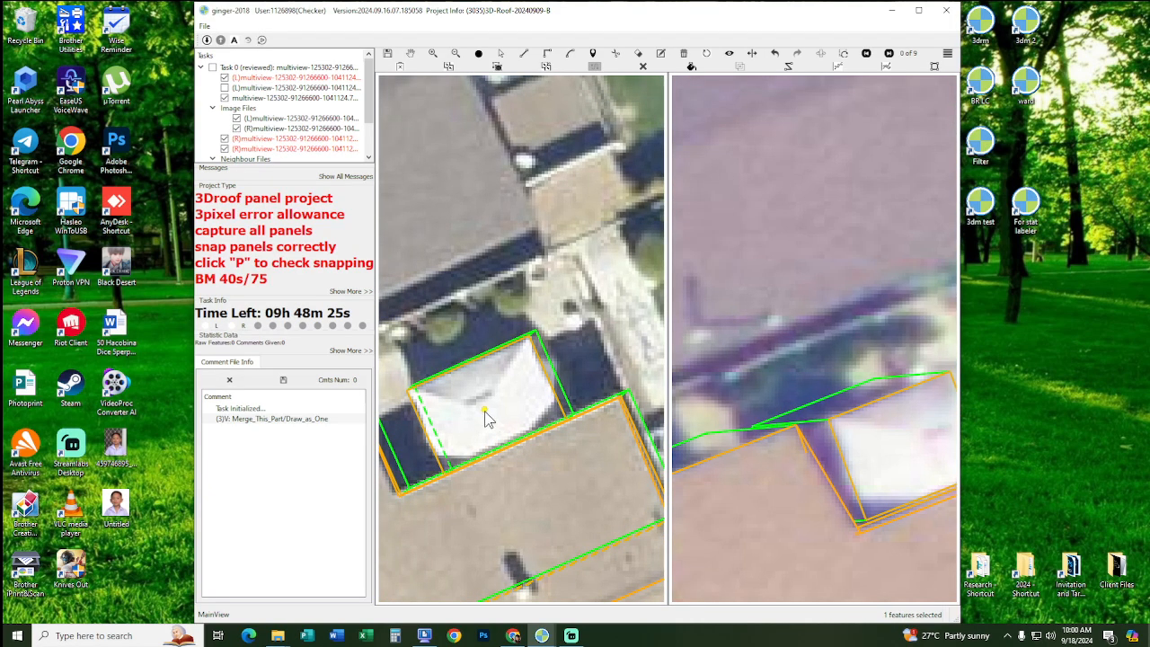
{"action": "left_click", "coordinate": [483, 411]}
{"action": "double_click", "coordinate": [609, 327]}
{"action": "key", "text": "Escape"}
- Draw a triangular roof panel joining the canopy's outer eave corners to the peak at the guide line's end
{"action": "left_click_drag", "start_coordinate": [883, 438], "coordinate": [763, 382]}
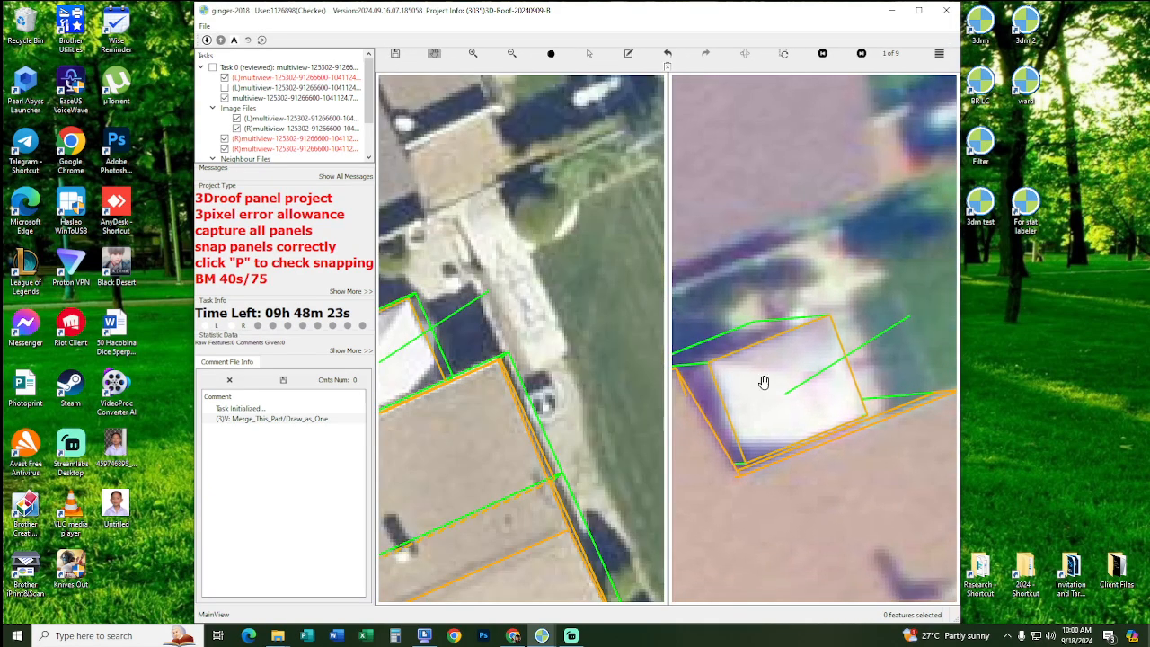
{"action": "left_click_drag", "start_coordinate": [835, 392], "coordinate": [836, 392]}
{"action": "left_click_drag", "start_coordinate": [400, 388], "coordinate": [568, 427]}
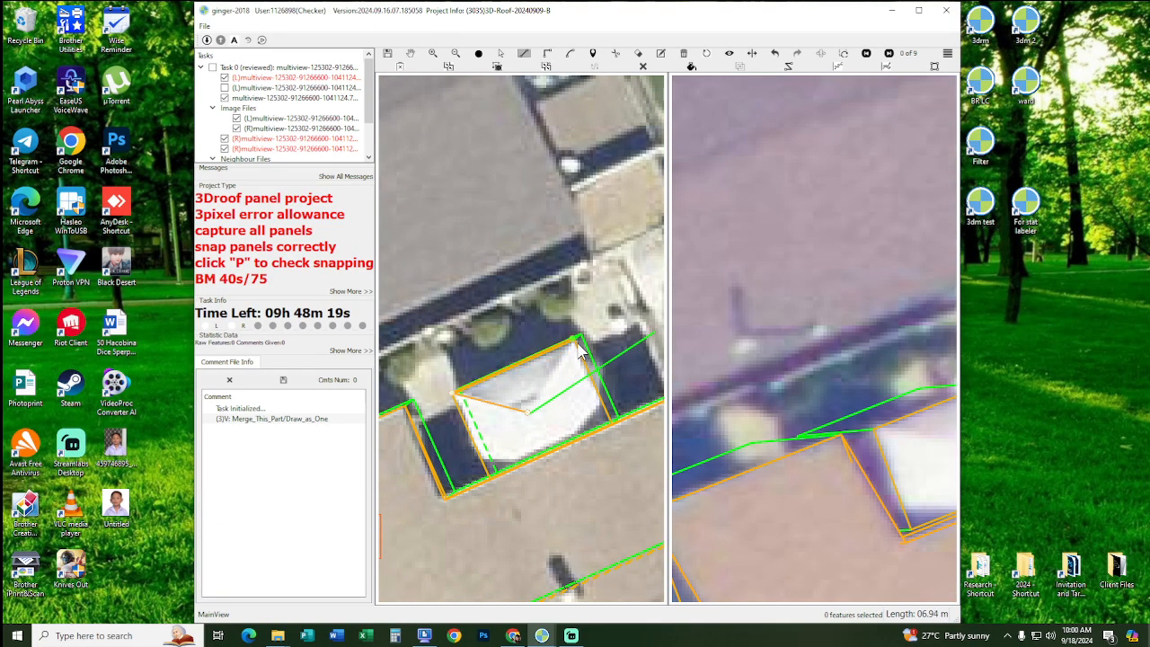
{"action": "double_click", "coordinate": [529, 413]}
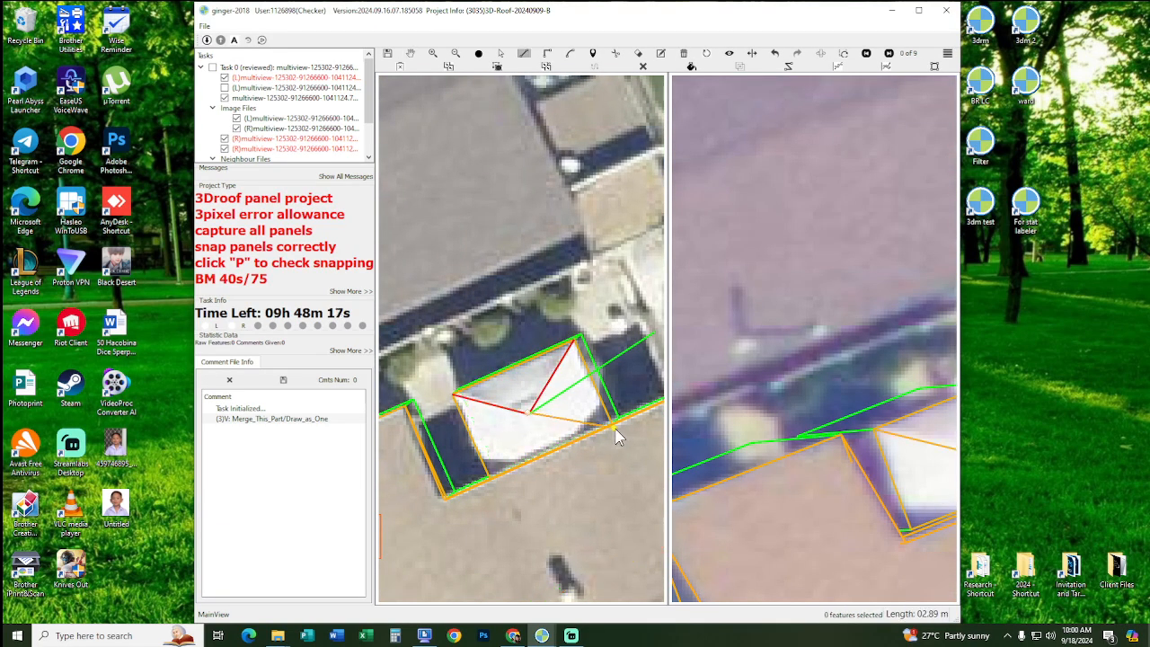
{"action": "double_click", "coordinate": [575, 347]}
{"action": "middle_click_drag", "start_coordinate": [579, 395], "coordinate": [601, 364]}
{"action": "scroll", "coordinate": [601, 364], "scroll_direction": "up", "scroll_amount": 3}
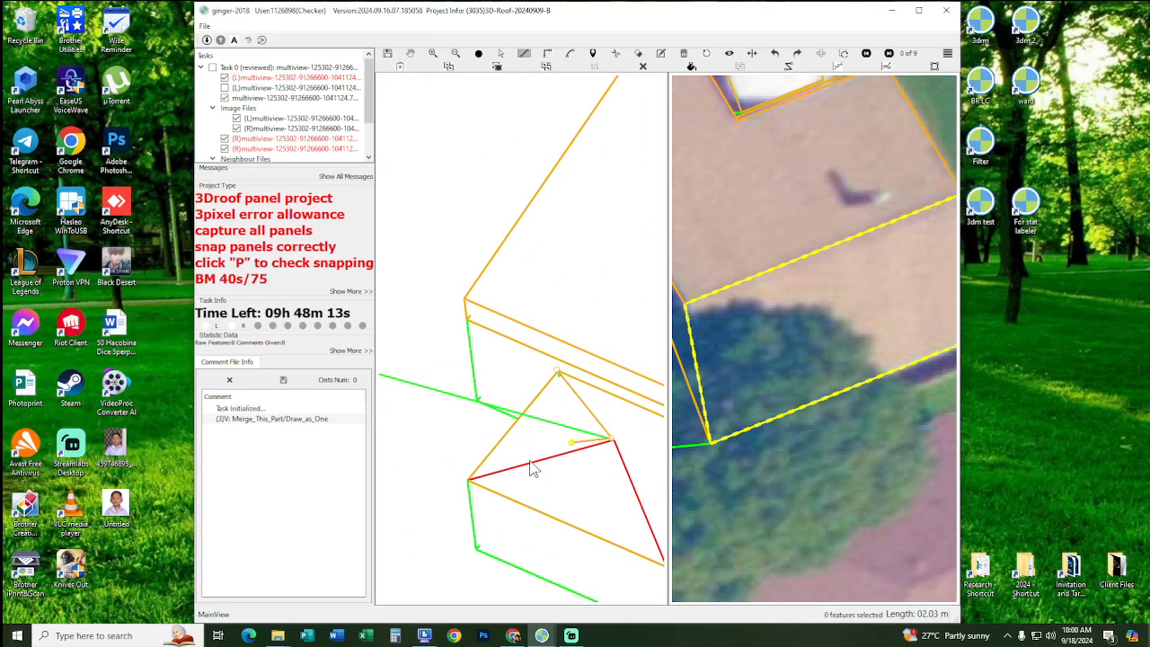
- Draw the other triangular panels in the 3D view, snapping them to the canopy's eave corners and peak
{"action": "double_click", "coordinate": [474, 482]}
{"action": "middle_click_drag", "start_coordinate": [516, 405], "coordinate": [427, 380]}
{"action": "left_click", "coordinate": [522, 415]}
{"action": "middle_click_drag", "start_coordinate": [543, 420], "coordinate": [487, 408]}
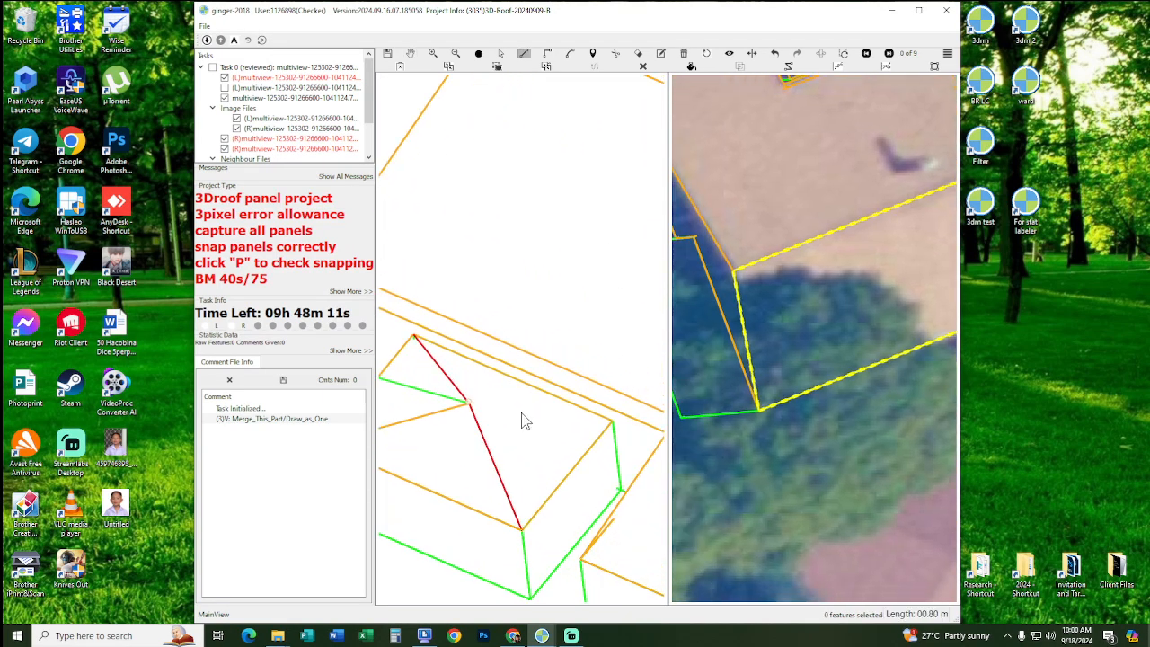
{"action": "double_click", "coordinate": [415, 338]}
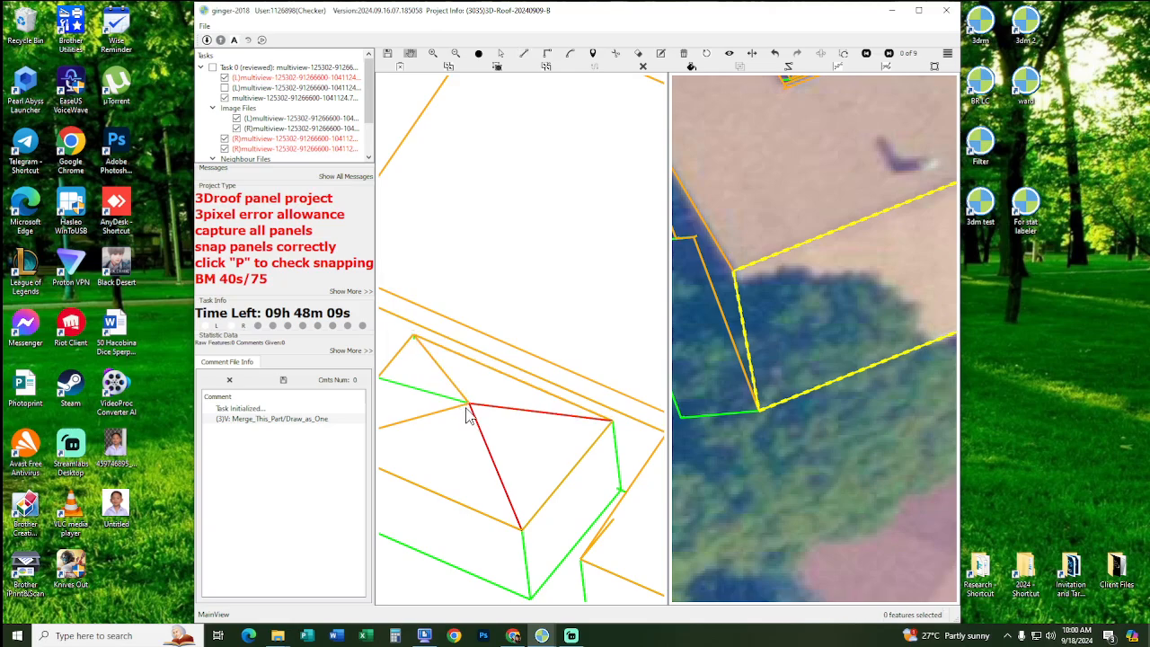
{"action": "left_click", "coordinate": [469, 404]}
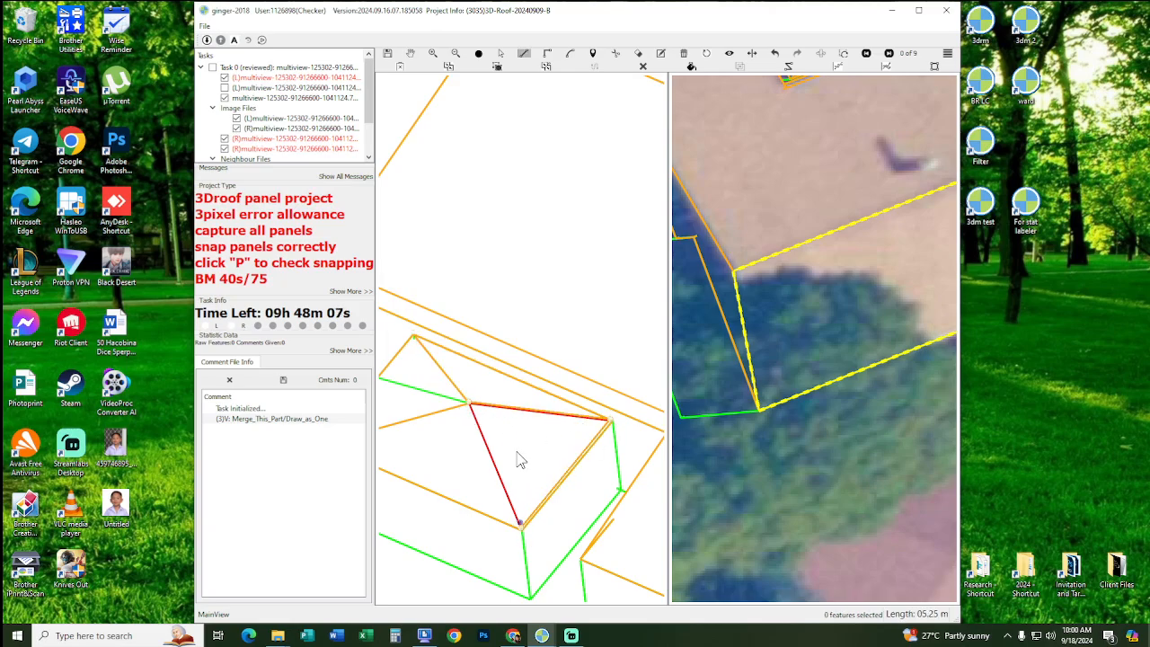
- Examine the canopy's triangular panels against the white roof in the aerial images
{"action": "middle_click_drag", "start_coordinate": [506, 435], "coordinate": [511, 467]}
{"action": "scroll", "coordinate": [524, 388], "scroll_direction": "down", "scroll_amount": 6}
{"action": "scroll", "coordinate": [524, 379], "scroll_direction": "up", "scroll_amount": 3}
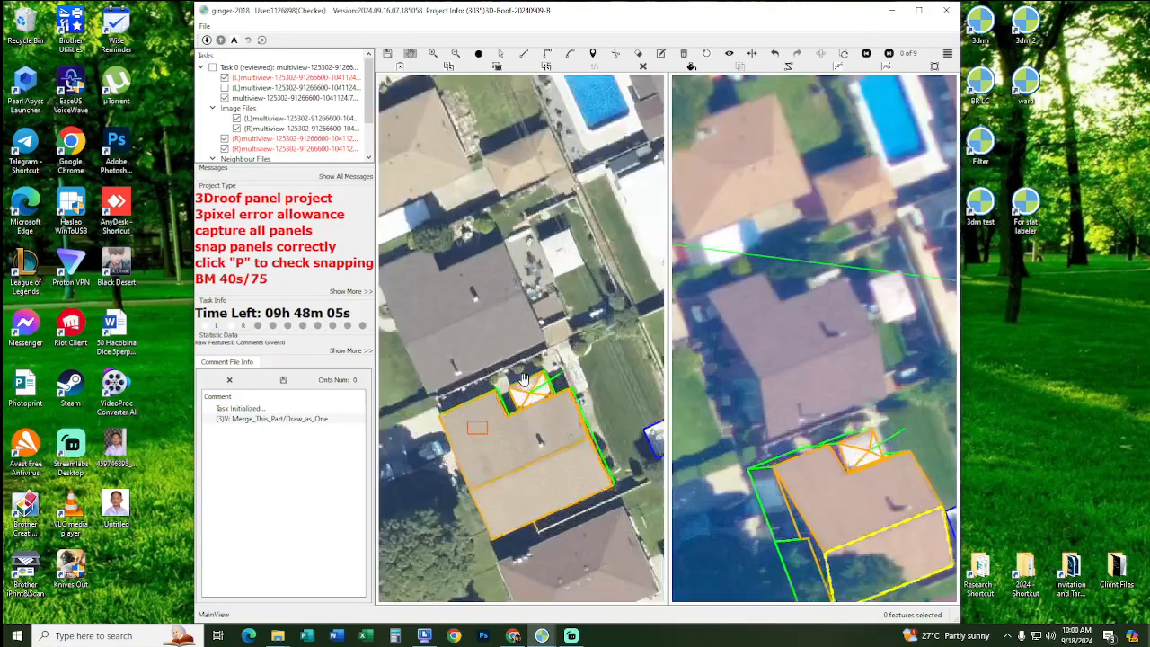
{"action": "scroll", "coordinate": [524, 379], "scroll_direction": "up", "scroll_amount": 4}
{"action": "middle_click_drag", "start_coordinate": [558, 351], "coordinate": [572, 347]}
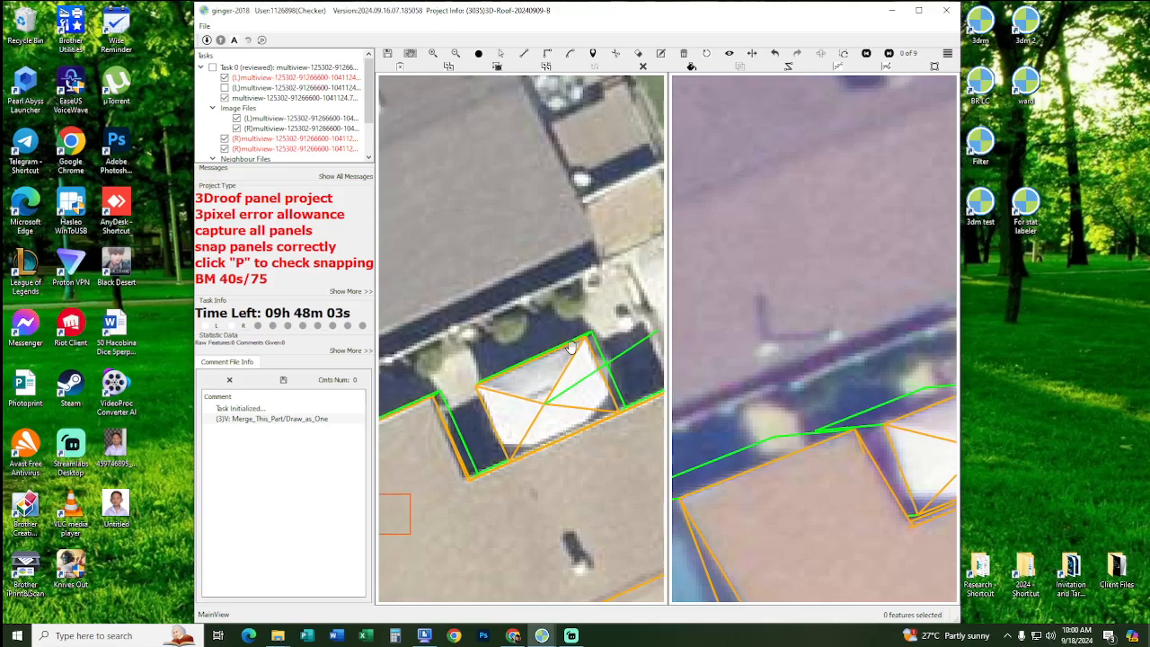
{"action": "middle_click_drag", "start_coordinate": [637, 362], "coordinate": [516, 336]}
{"action": "middle_click_drag", "start_coordinate": [440, 363], "coordinate": [509, 389]}
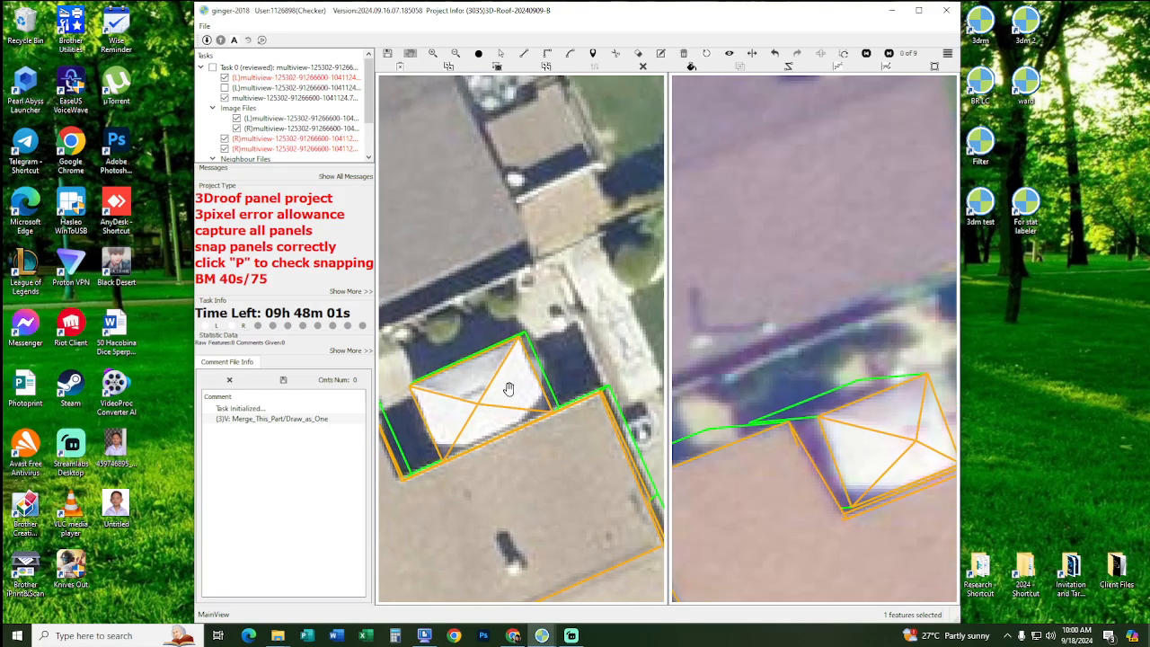
{"action": "scroll", "coordinate": [512, 388], "scroll_direction": "up", "scroll_amount": 2}
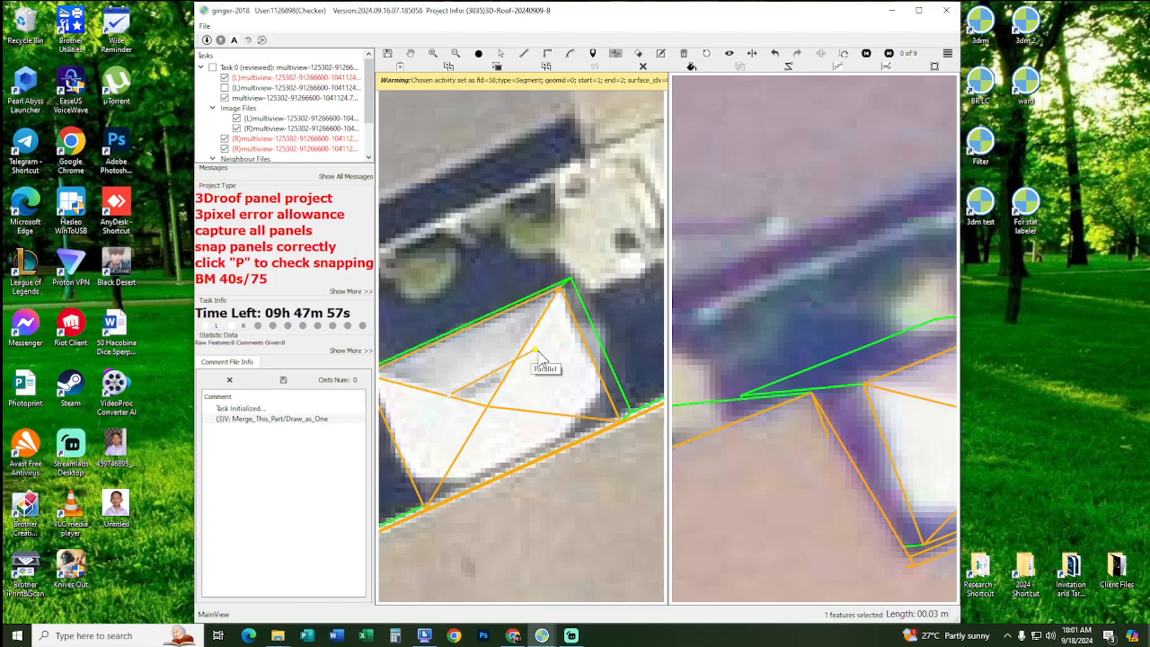
- Snap the end of the canopy's short inner line onto the adjoining diagonal panel edge near the peak
{"action": "left_click", "coordinate": [508, 372]}
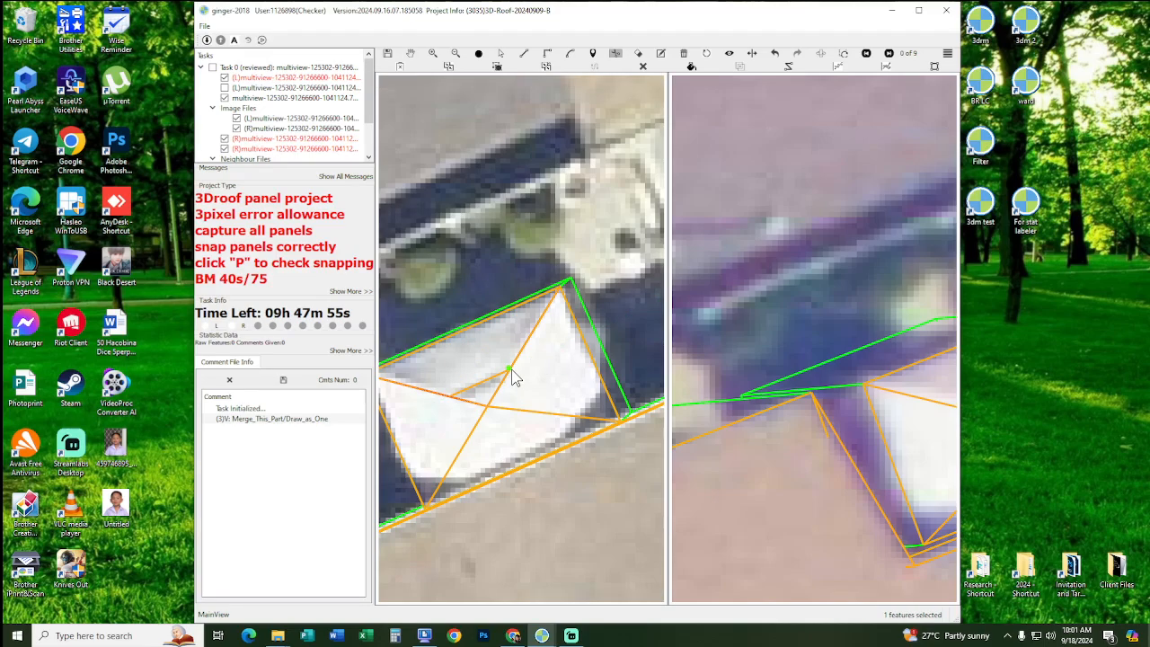
{"action": "left_click", "coordinate": [583, 341]}
{"action": "double_click", "coordinate": [536, 428]}
{"action": "scroll", "coordinate": [514, 371], "scroll_direction": "down", "scroll_amount": 6}
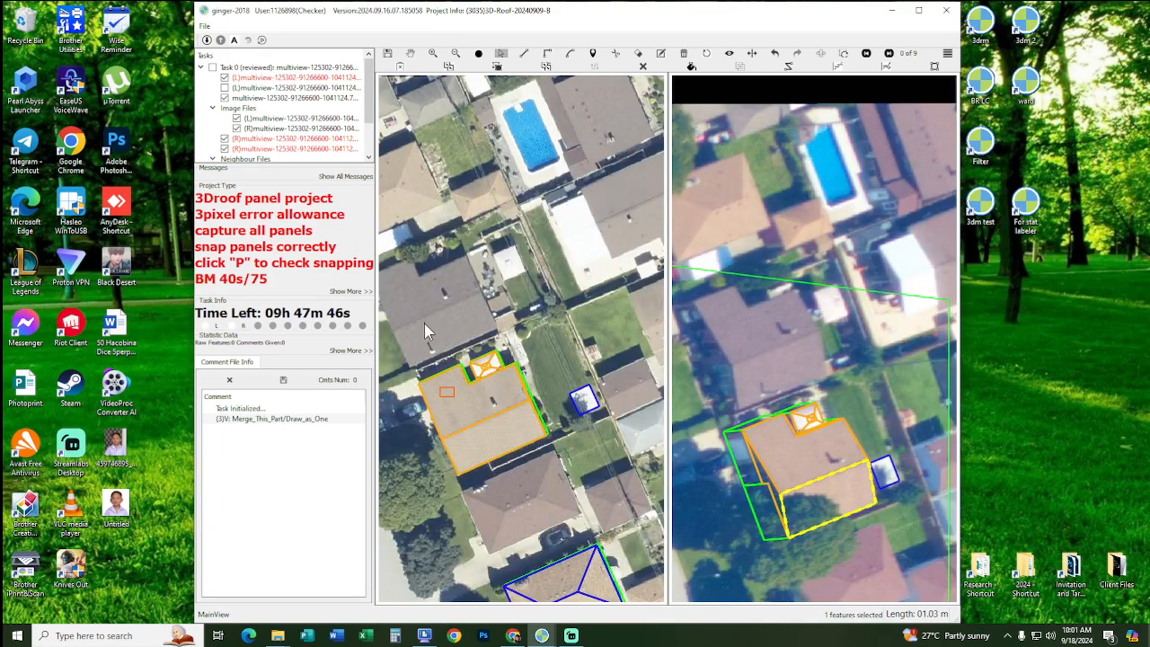
- Select all of the house's roof features and check their snapping with the filled panel display
{"action": "left_click", "coordinate": [503, 393]}
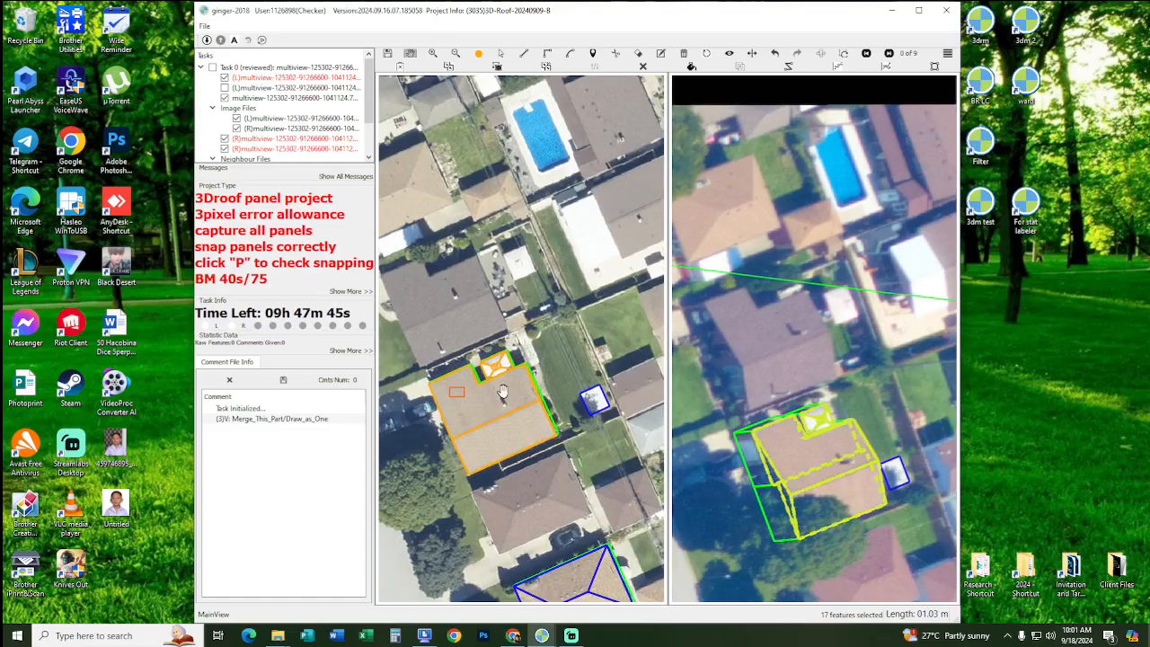
{"action": "scroll", "coordinate": [503, 392], "scroll_direction": "up", "scroll_amount": 2}
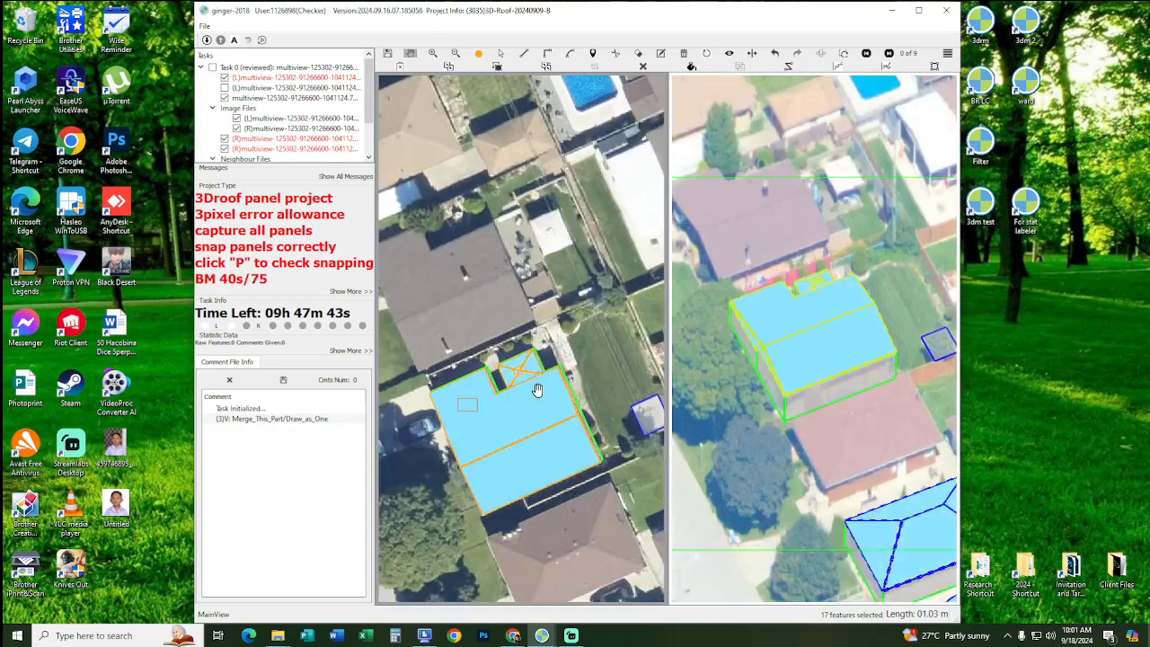
{"action": "scroll", "coordinate": [536, 415], "scroll_direction": "up", "scroll_amount": 1}
{"action": "scroll", "coordinate": [547, 417], "scroll_direction": "up", "scroll_amount": 1}
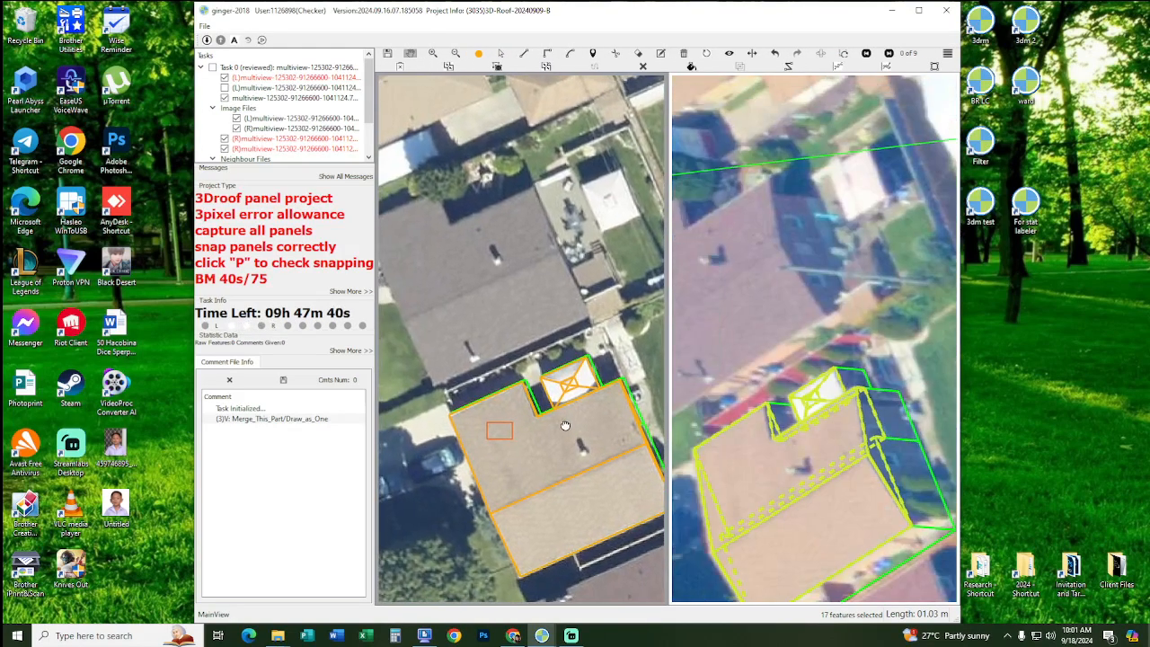
- Compare the house and canopy panels against the roofs in the other aerial image pairs, with the outlines shown and hidden
{"action": "key", "text": "Right"}
{"action": "key", "text": "Right"}
{"action": "key", "text": "space"}
{"action": "key", "text": "space"}
{"action": "key", "text": "space"}
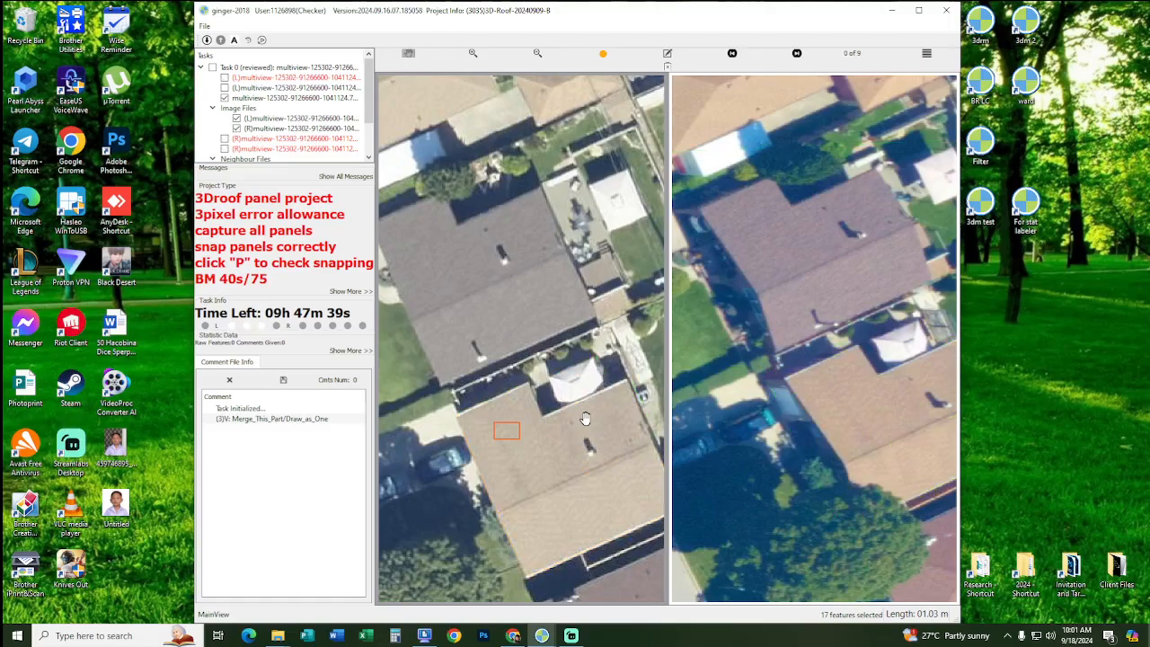
{"action": "key", "text": "space"}
{"action": "key", "text": "Right"}
{"action": "key", "text": "Right"}
{"action": "key", "text": "space"}
{"action": "key", "text": "space"}
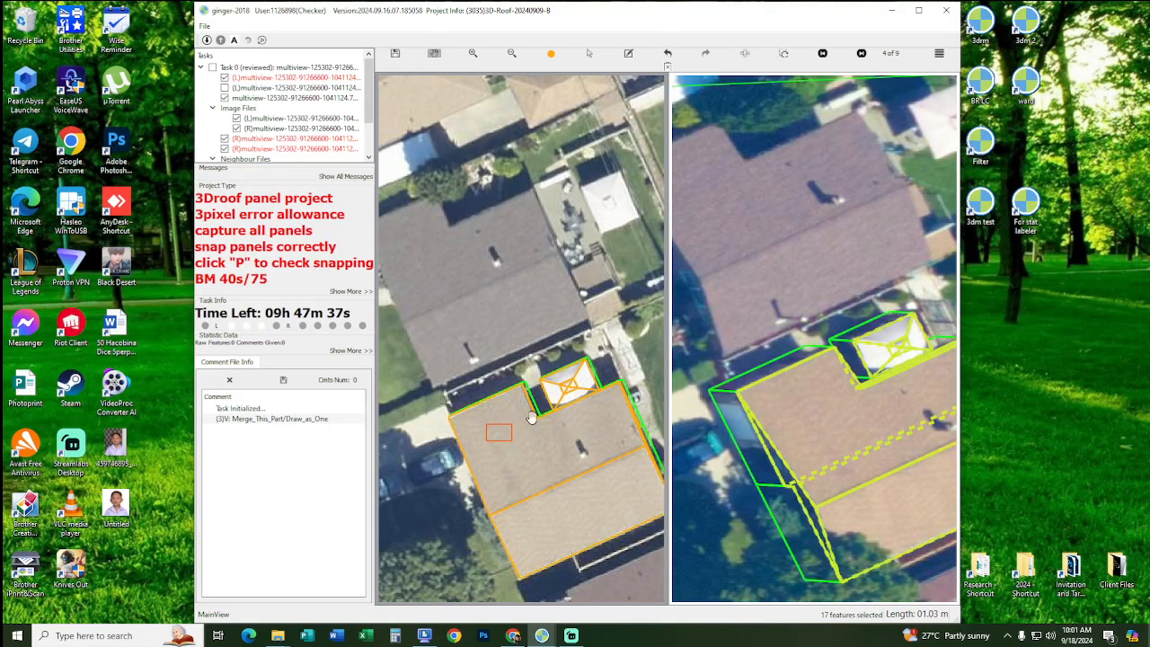
{"action": "key", "text": "space"}
{"action": "key", "text": "space"}
{"action": "mouse_move", "coordinate": [565, 436]}
{"action": "left_mouse_down"}
{"action": "mouse_move", "coordinate": [590, 428]}
{"action": "mouse_move", "coordinate": [562, 434]}
{"action": "left_mouse_up"}
{"action": "key", "text": "space"}
{"action": "key", "text": "space"}
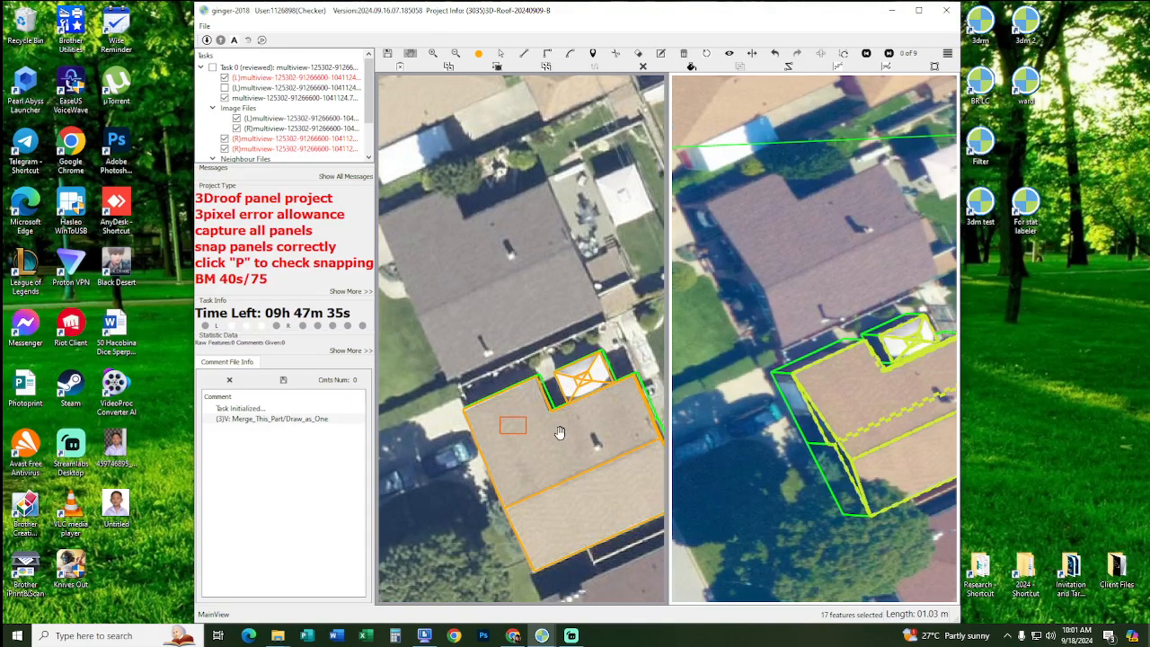
- Check the snapping of all house and canopy panels again using the filled panel display at overview and closer scale
{"action": "scroll", "coordinate": [561, 434], "scroll_direction": "down", "scroll_amount": 1}
{"action": "key", "text": "p"}
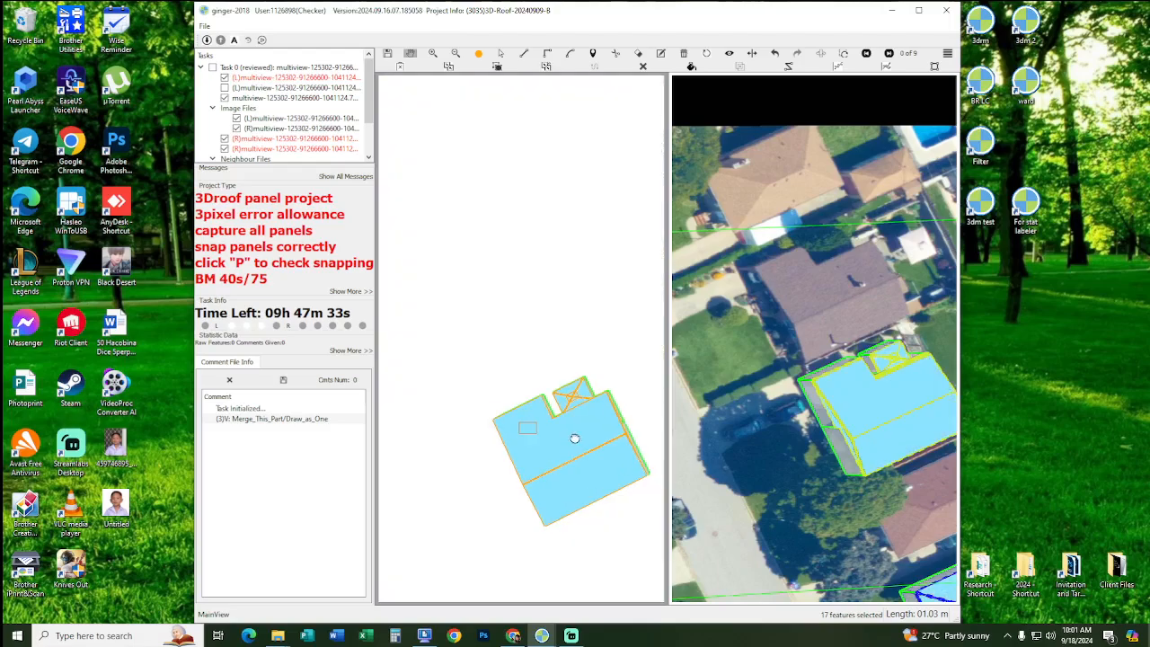
{"action": "left_click_drag", "start_coordinate": [574, 437], "coordinate": [621, 380]}
{"action": "left_click_drag", "start_coordinate": [556, 431], "coordinate": [542, 590]}
{"action": "key", "text": "r"}
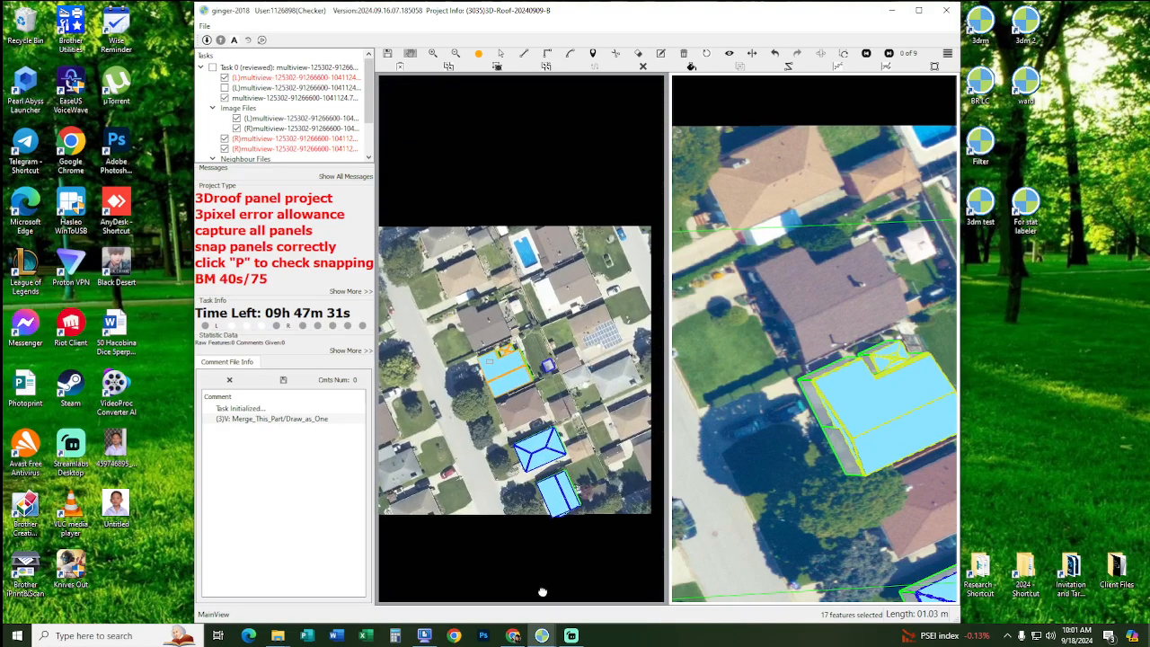
{"action": "scroll", "coordinate": [539, 400], "scroll_direction": "up", "scroll_amount": 4}
{"action": "left_click_drag", "start_coordinate": [507, 315], "coordinate": [570, 409]}
{"action": "scroll", "coordinate": [569, 411], "scroll_direction": "up", "scroll_amount": 2}
{"action": "key", "text": "p"}
{"action": "key", "text": "p"}
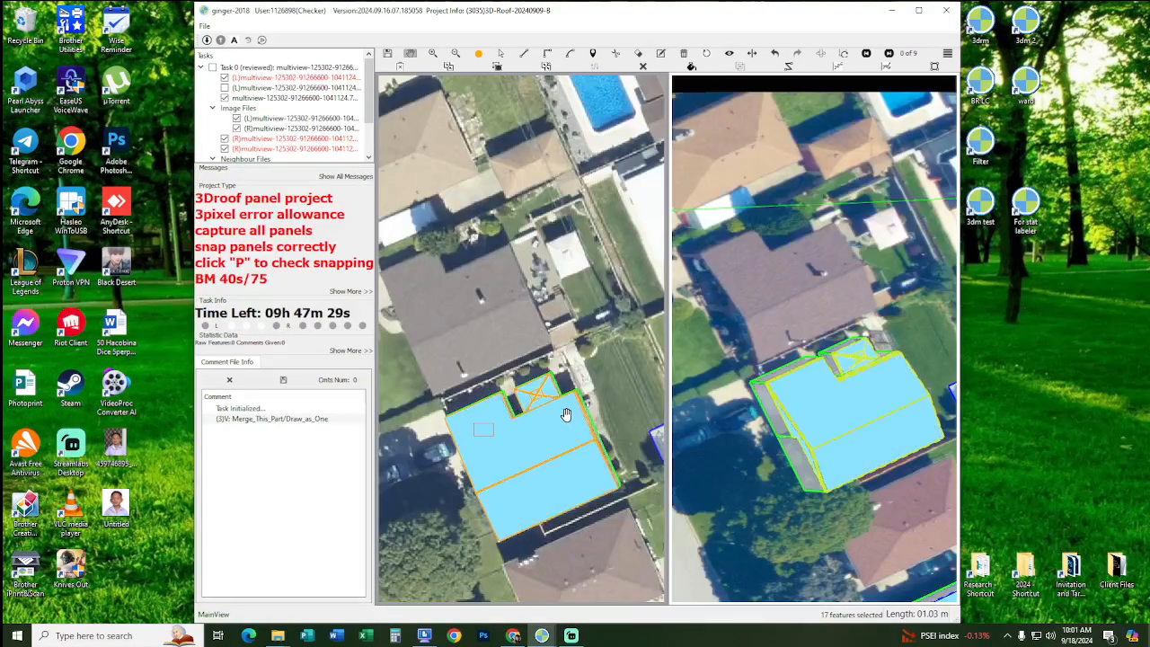
{"action": "key", "text": "p"}
{"action": "left_click_drag", "start_coordinate": [553, 499], "coordinate": [572, 505]}
{"action": "scroll", "coordinate": [572, 506], "scroll_direction": "up", "scroll_amount": 2}
- Switch to Streamlabs Desktop
{"action": "left_click", "coordinate": [571, 635]}
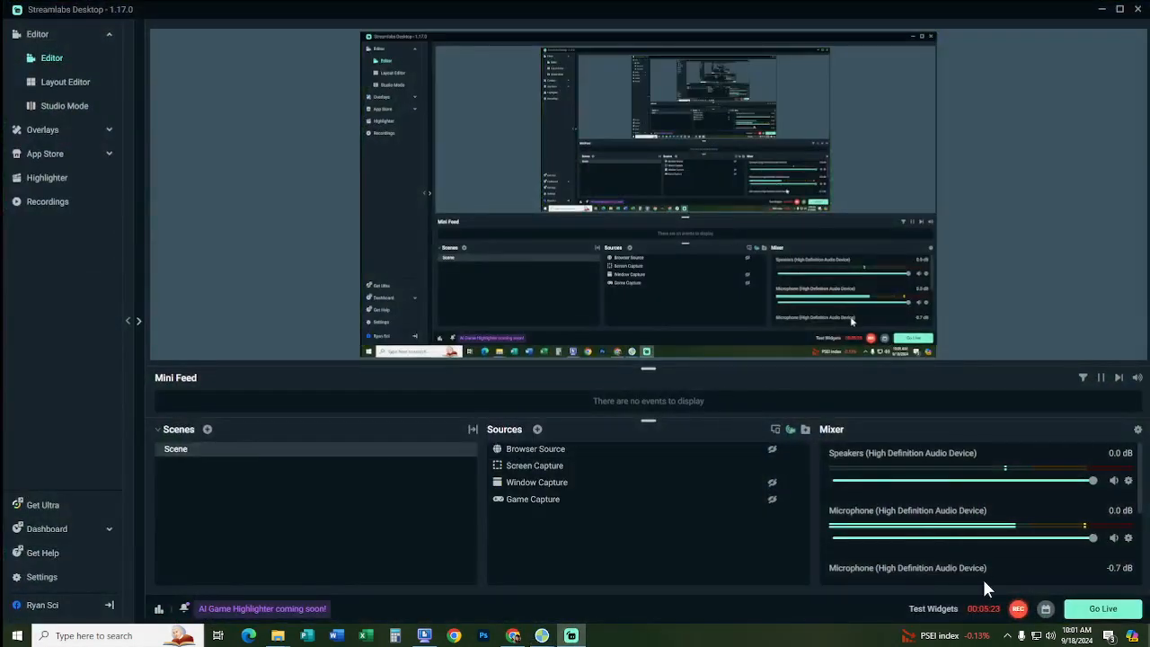